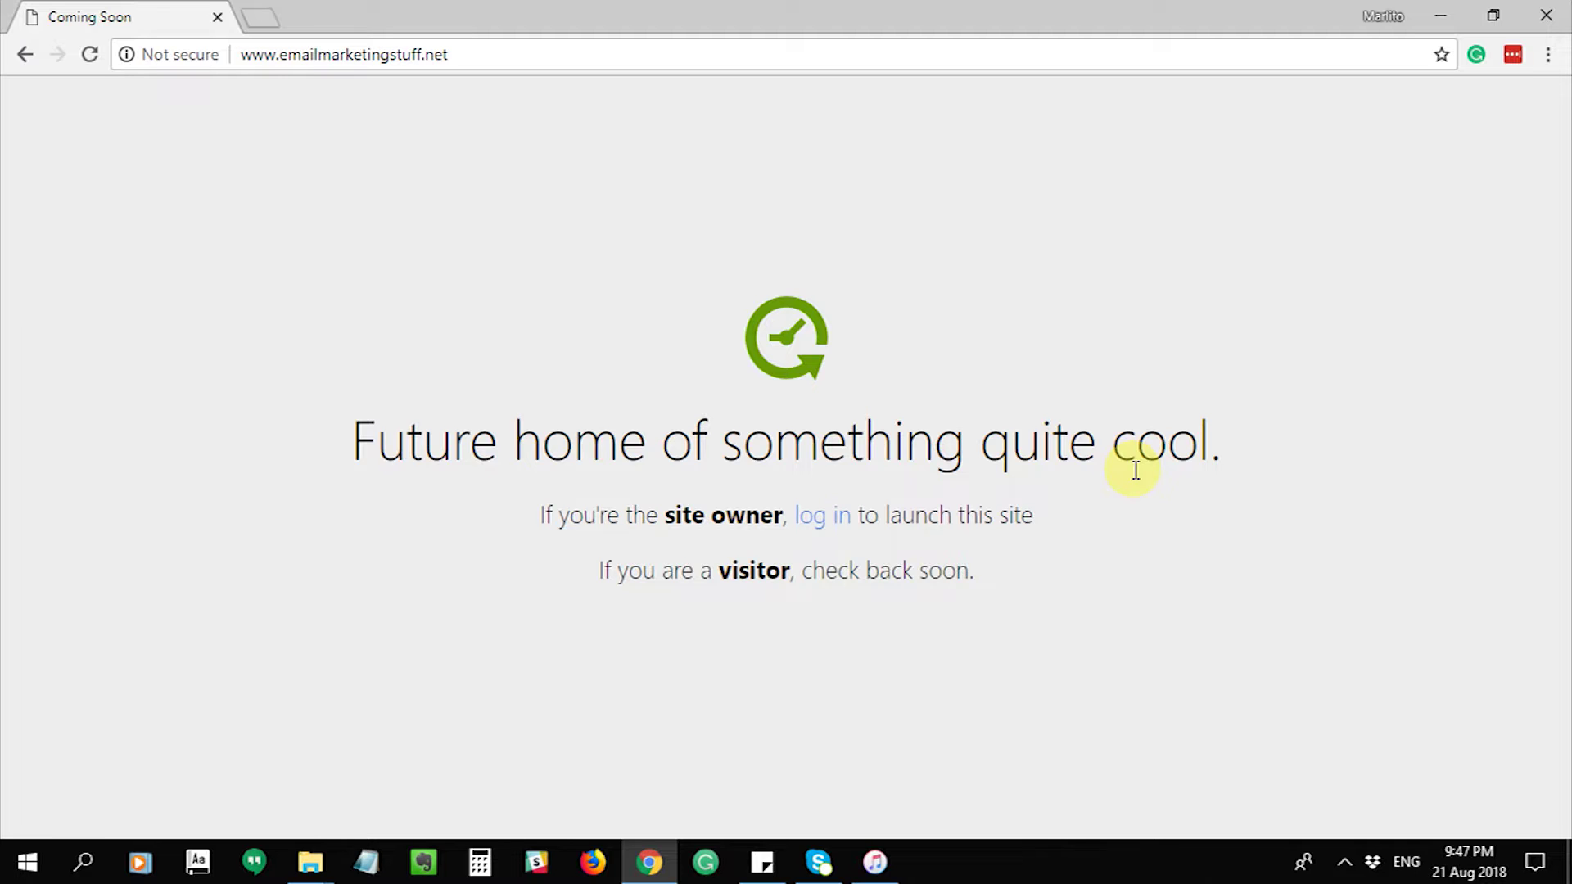
# - Select the domain's web address in the current tab's address bar and dismiss the suggestions
pyautogui.click(414, 55)
pyautogui.click(432, 136)
pyautogui.click(452, 51)
pyautogui.click(455, 370)
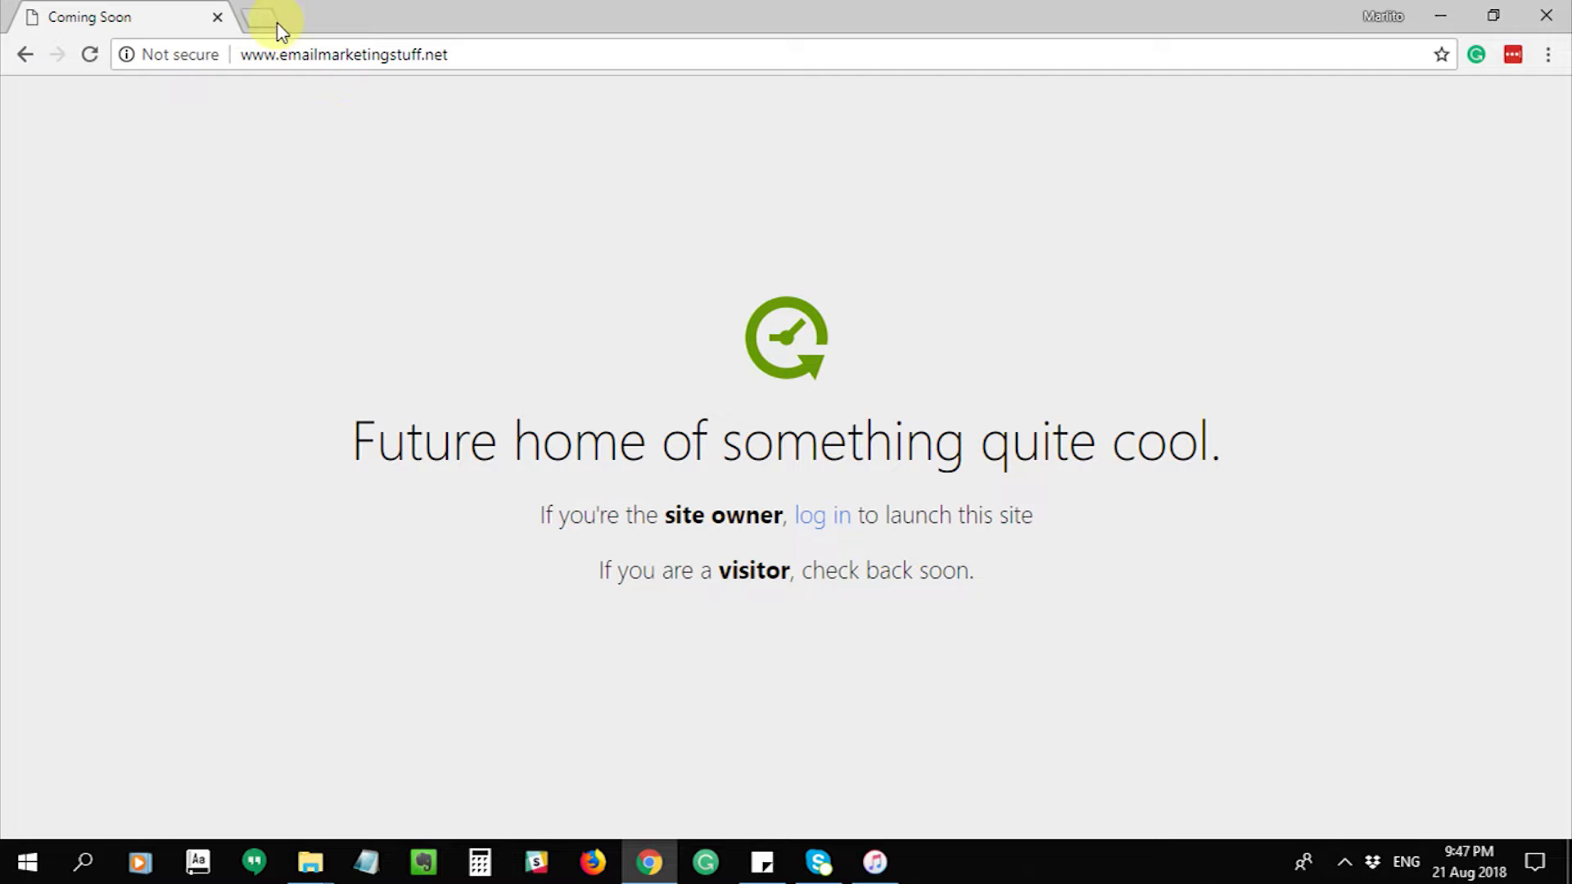
# - Open godaddy.com in a new browser tab
pyautogui.click(257, 29)
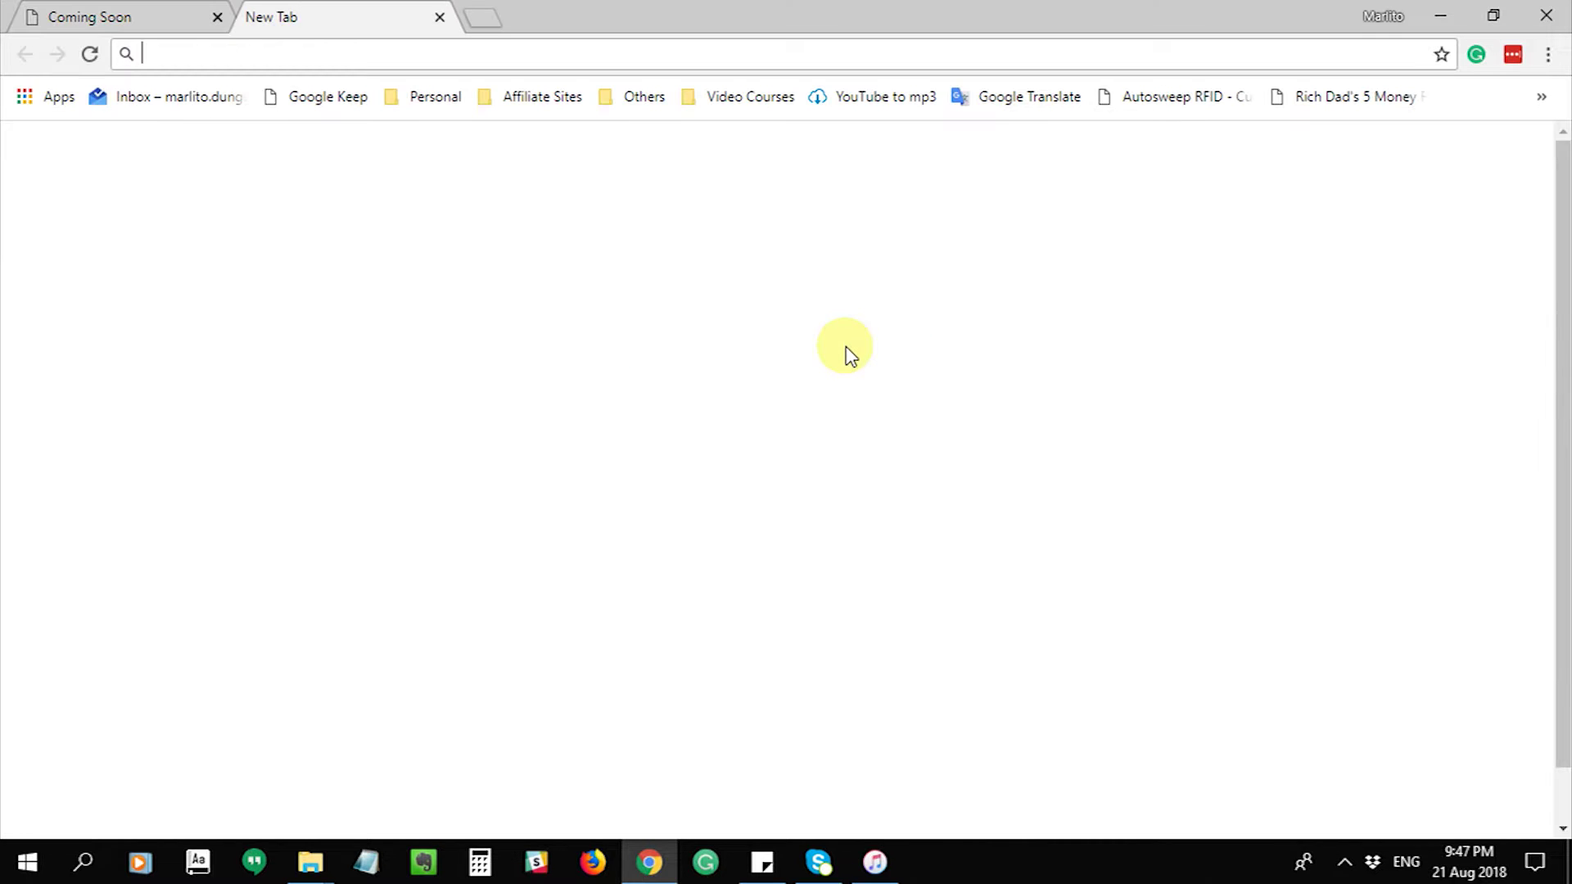
pyautogui.write('godad')
pyautogui.press('Return')
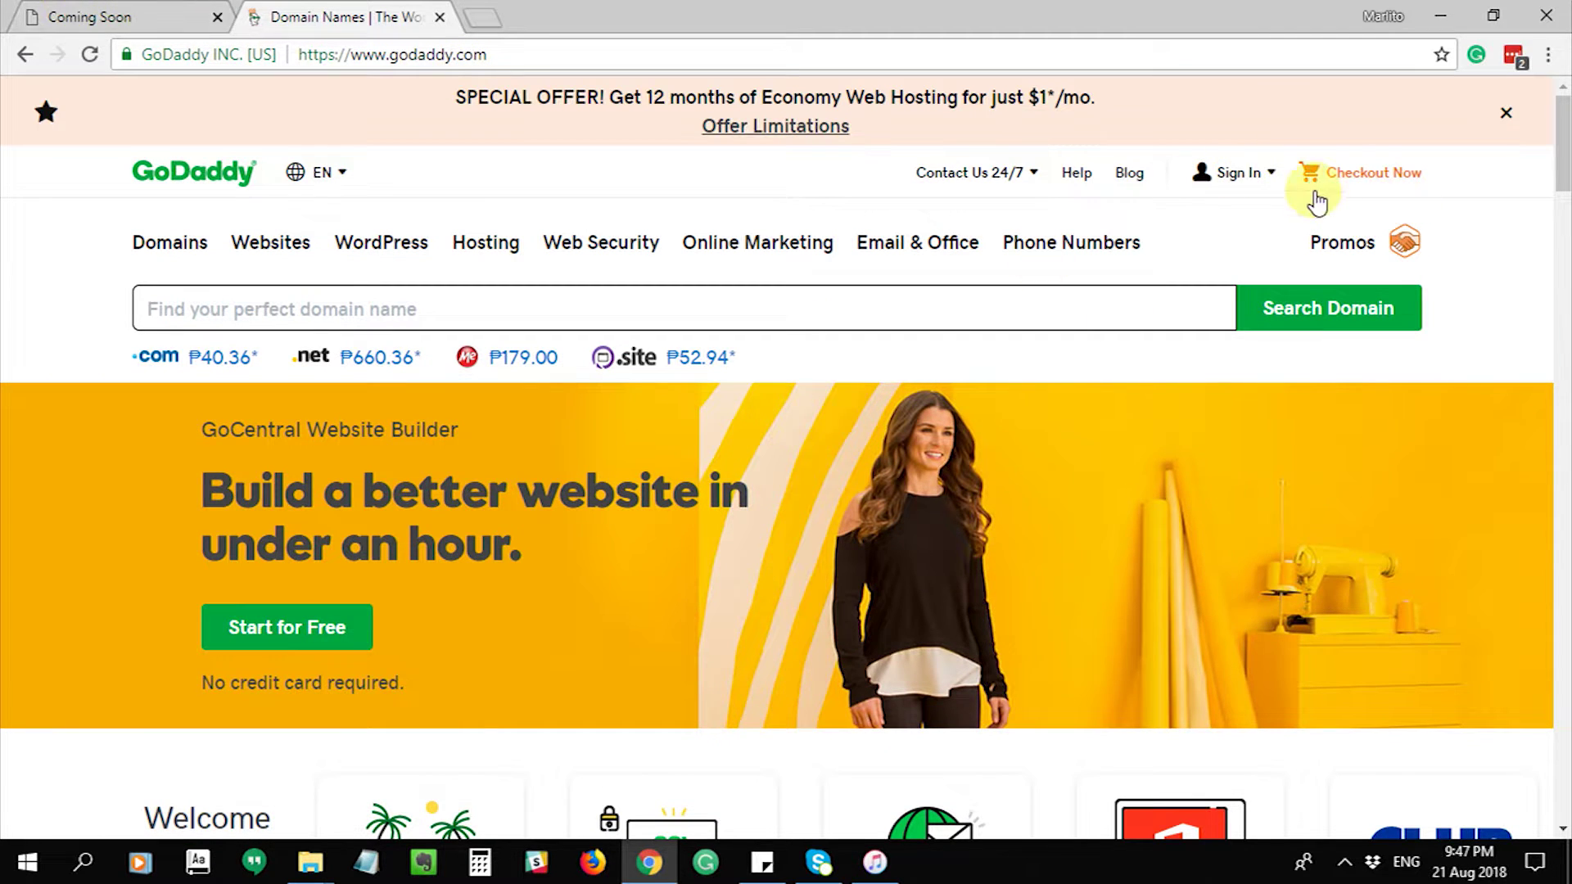
# - Sign in to the GoDaddy account and manage the Economy Linux Hosting plan
pyautogui.click(1242, 180)
pyautogui.click(1058, 396)
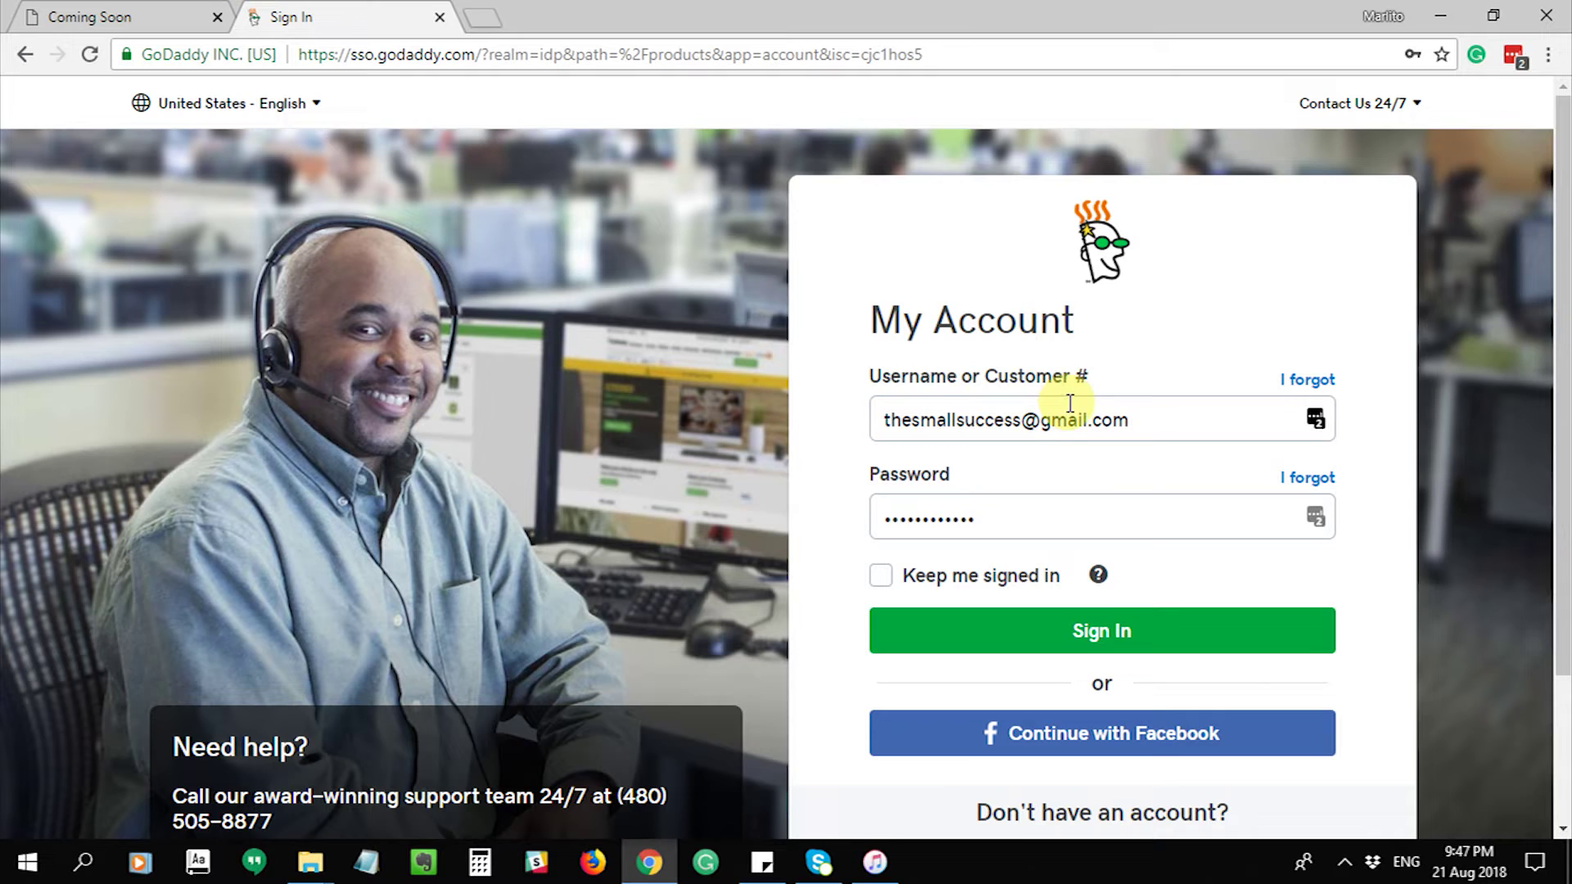
pyautogui.click(1100, 638)
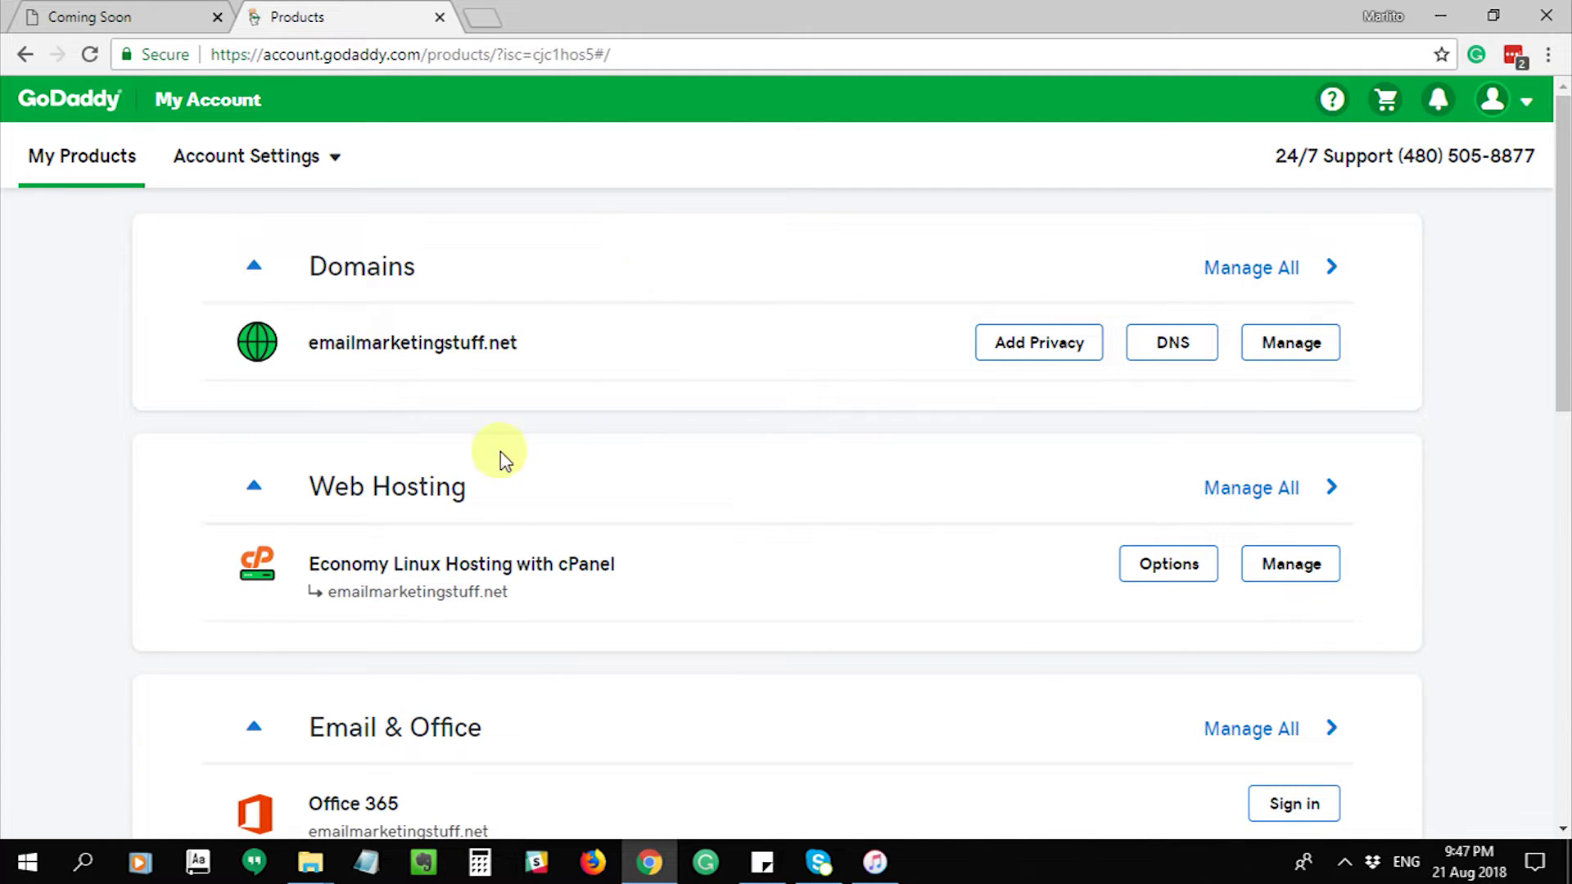
pyautogui.click(1293, 578)
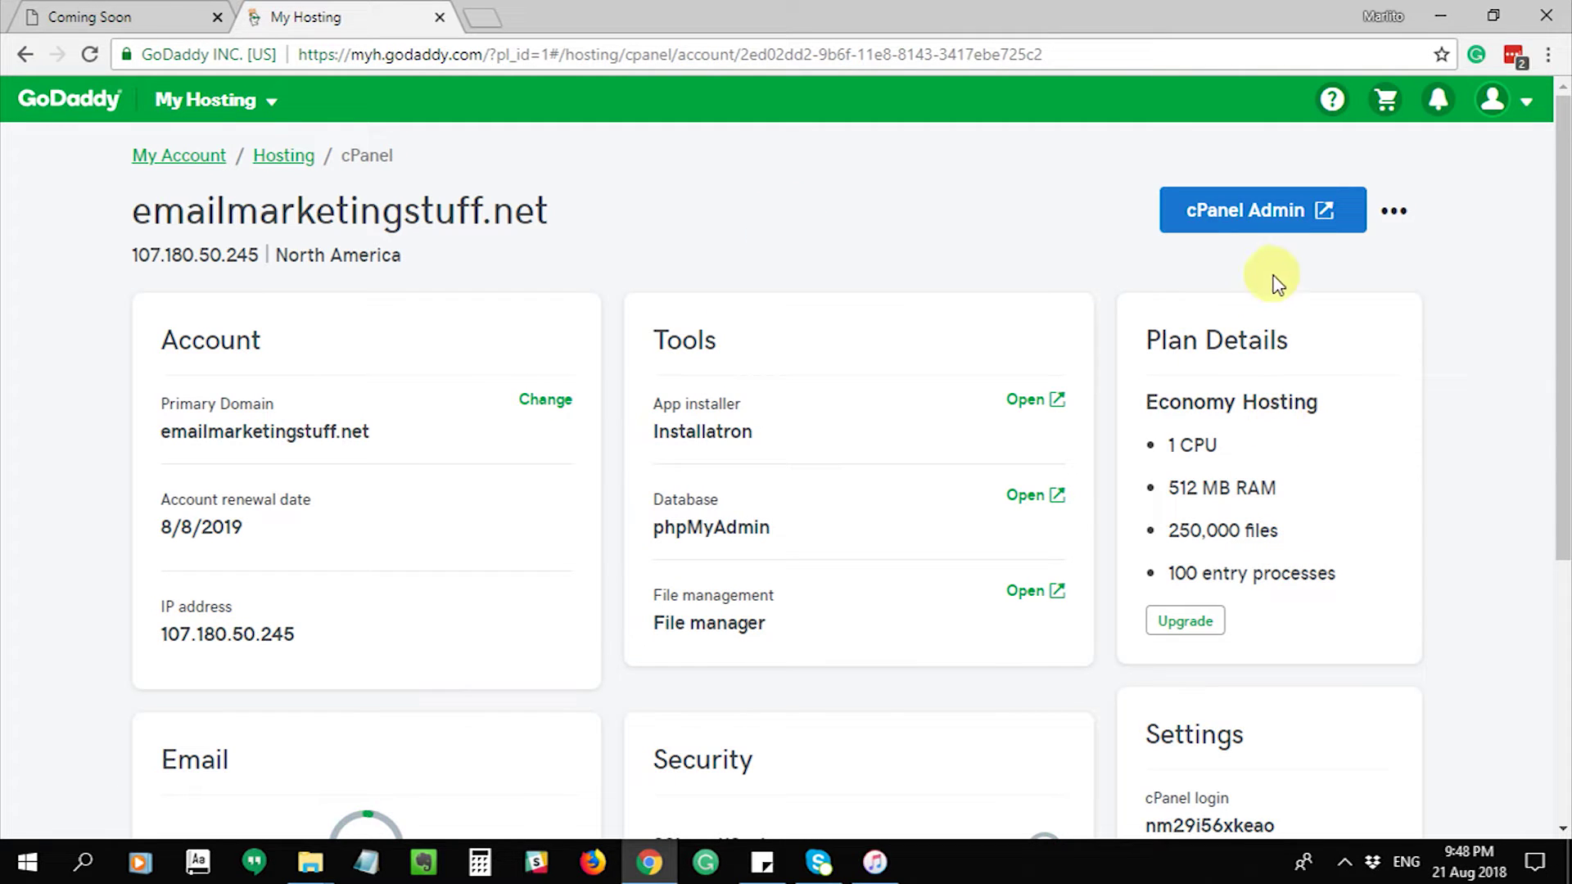
# - Open cPanel for emailmarketingstuff.net and launch WordPress from Web Applications
pyautogui.click(1277, 215)
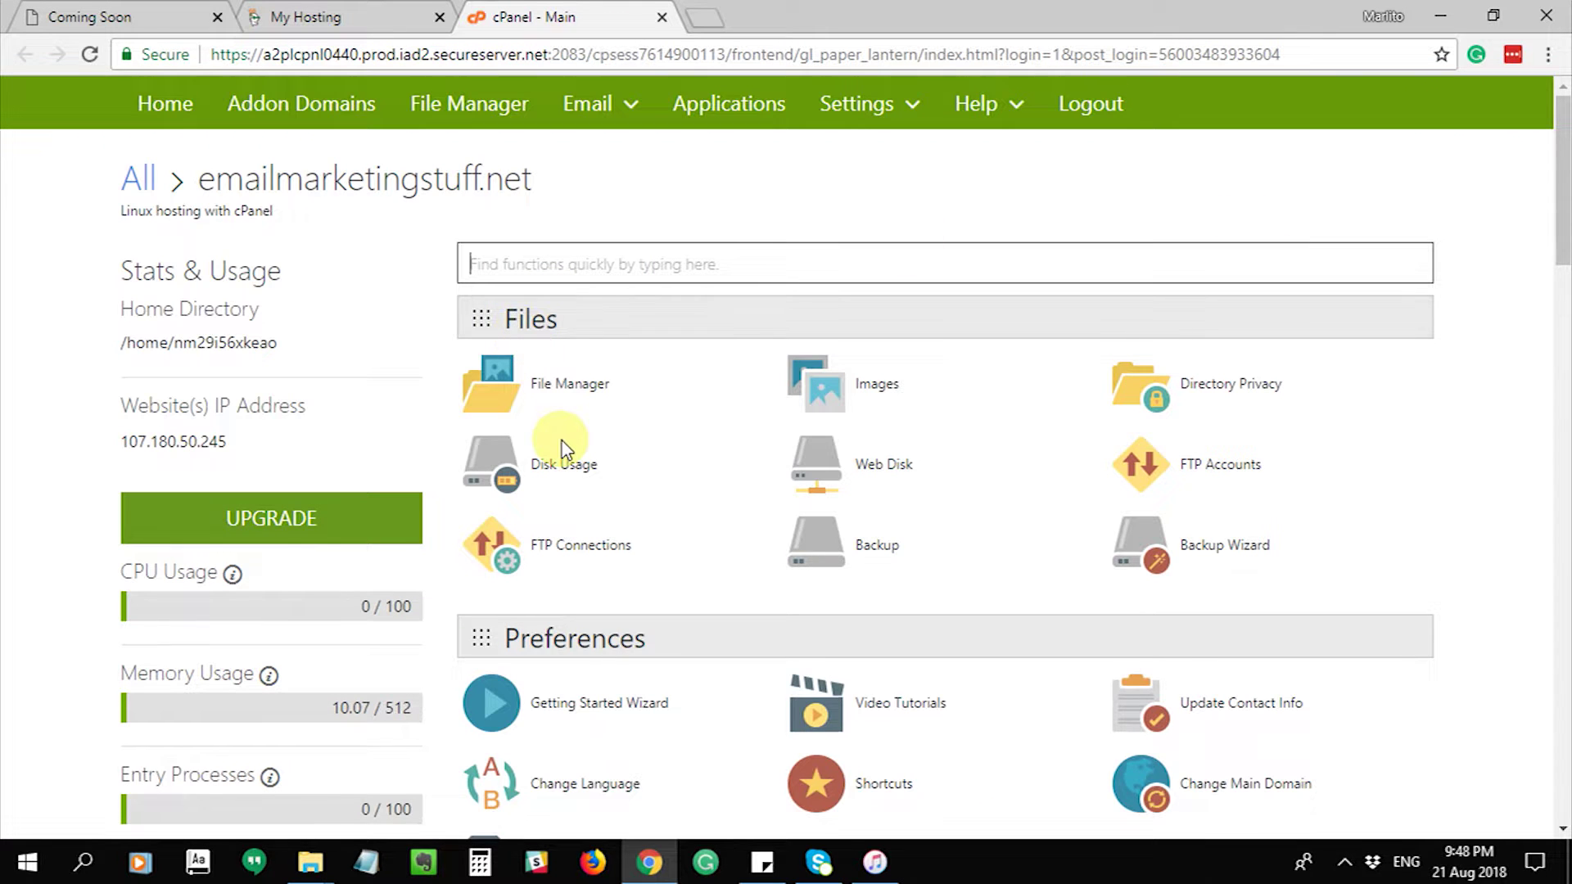
pyautogui.scroll(-3, 562, 449)
pyautogui.scroll(-7, 562, 449)
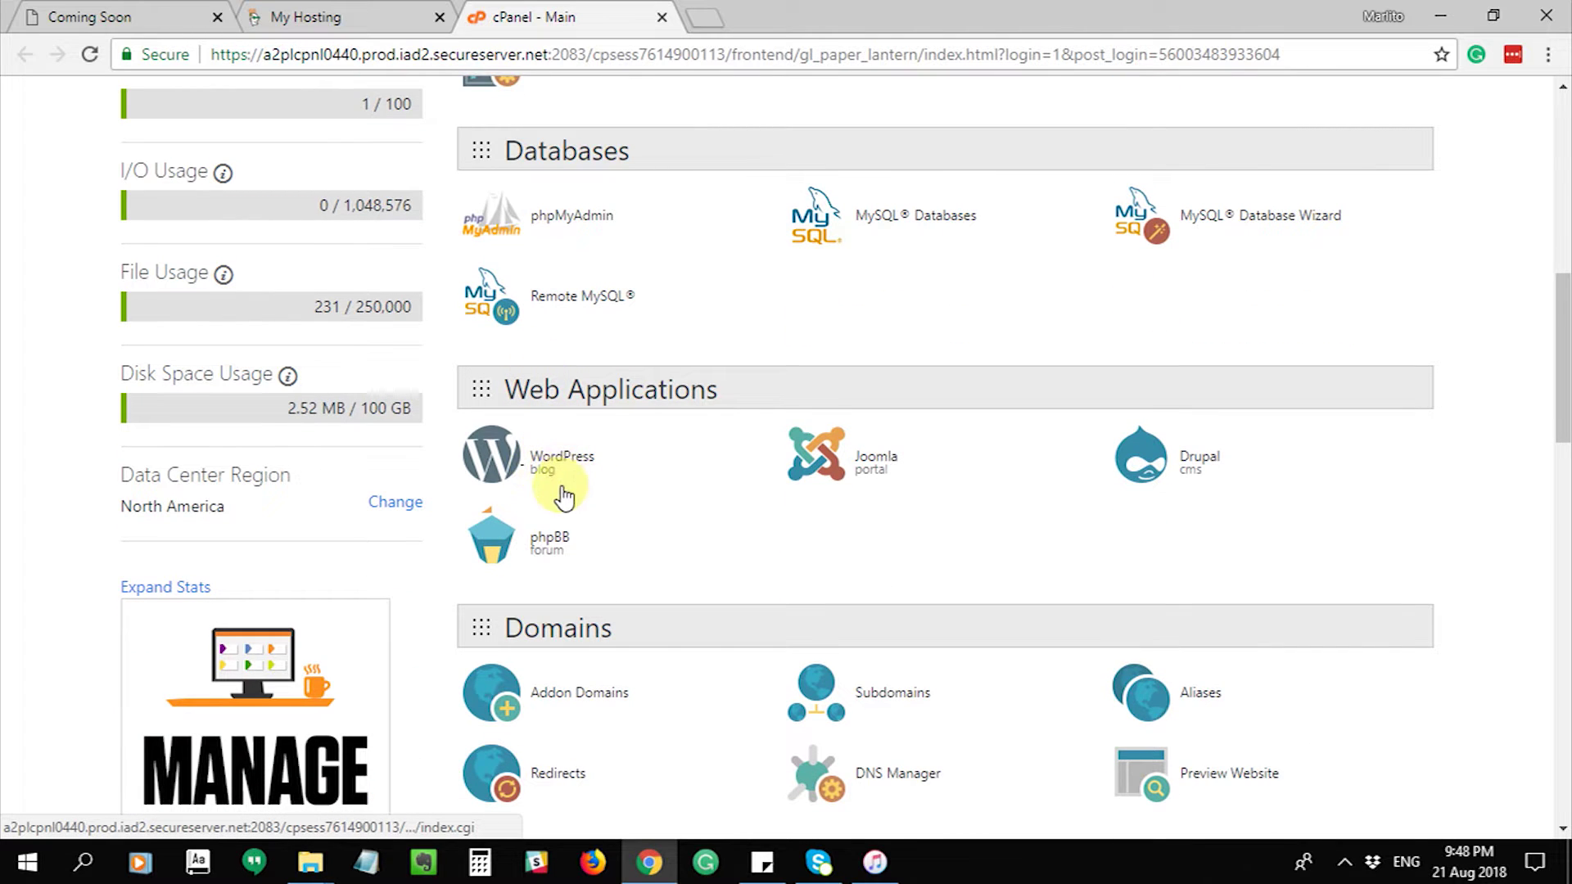
pyautogui.click(534, 473)
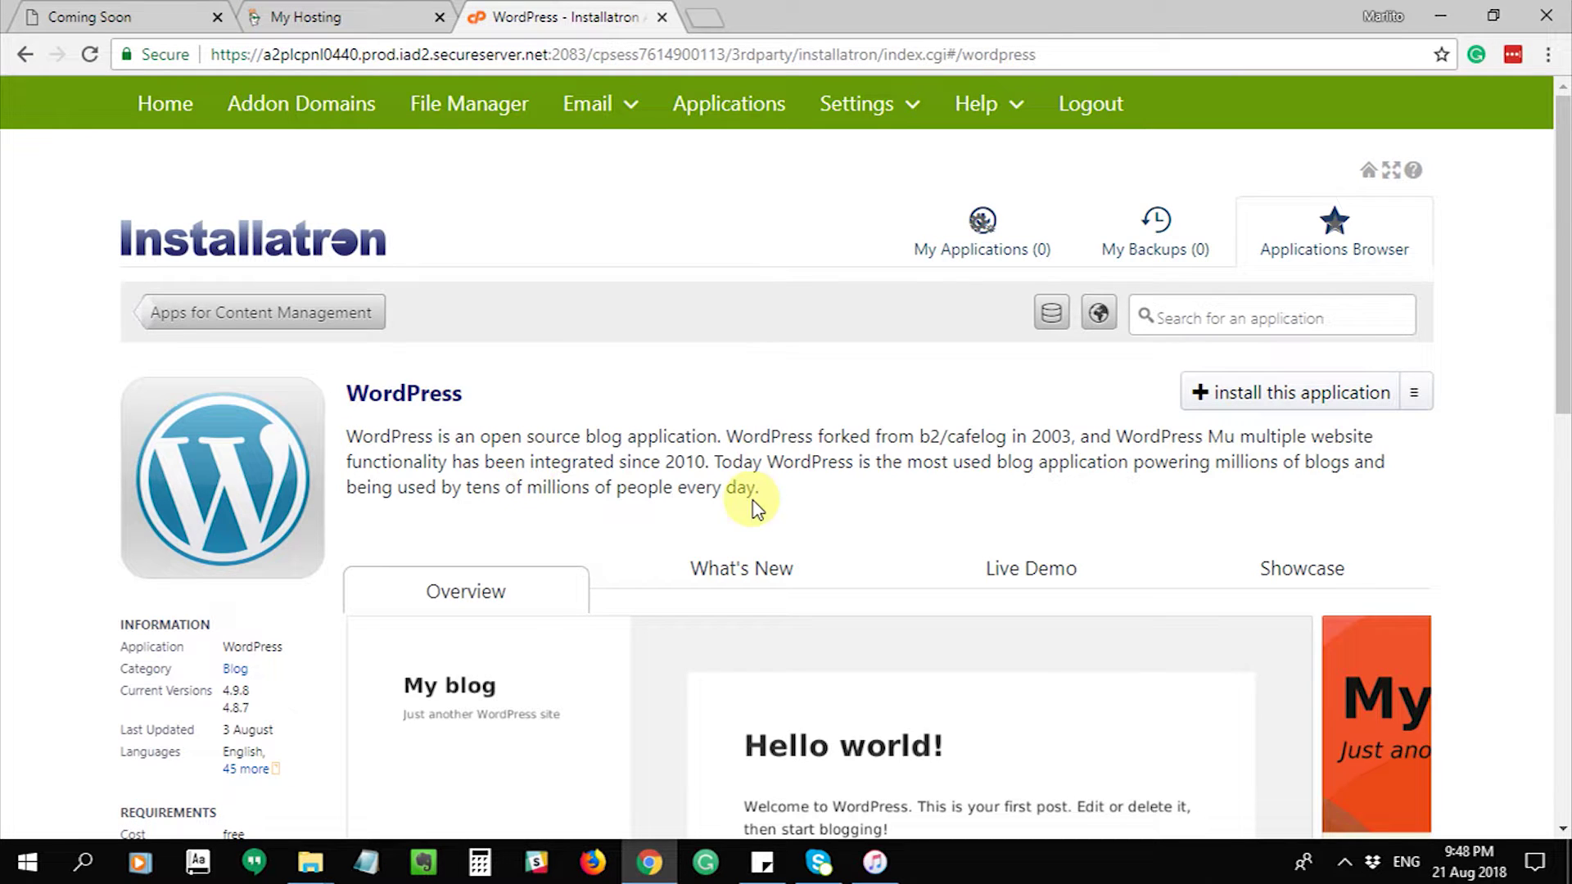
# - Start a new WordPress installation and scroll down to the Settings section
pyautogui.scroll(-3, 742, 459)
pyautogui.scroll(-1, 758, 463)
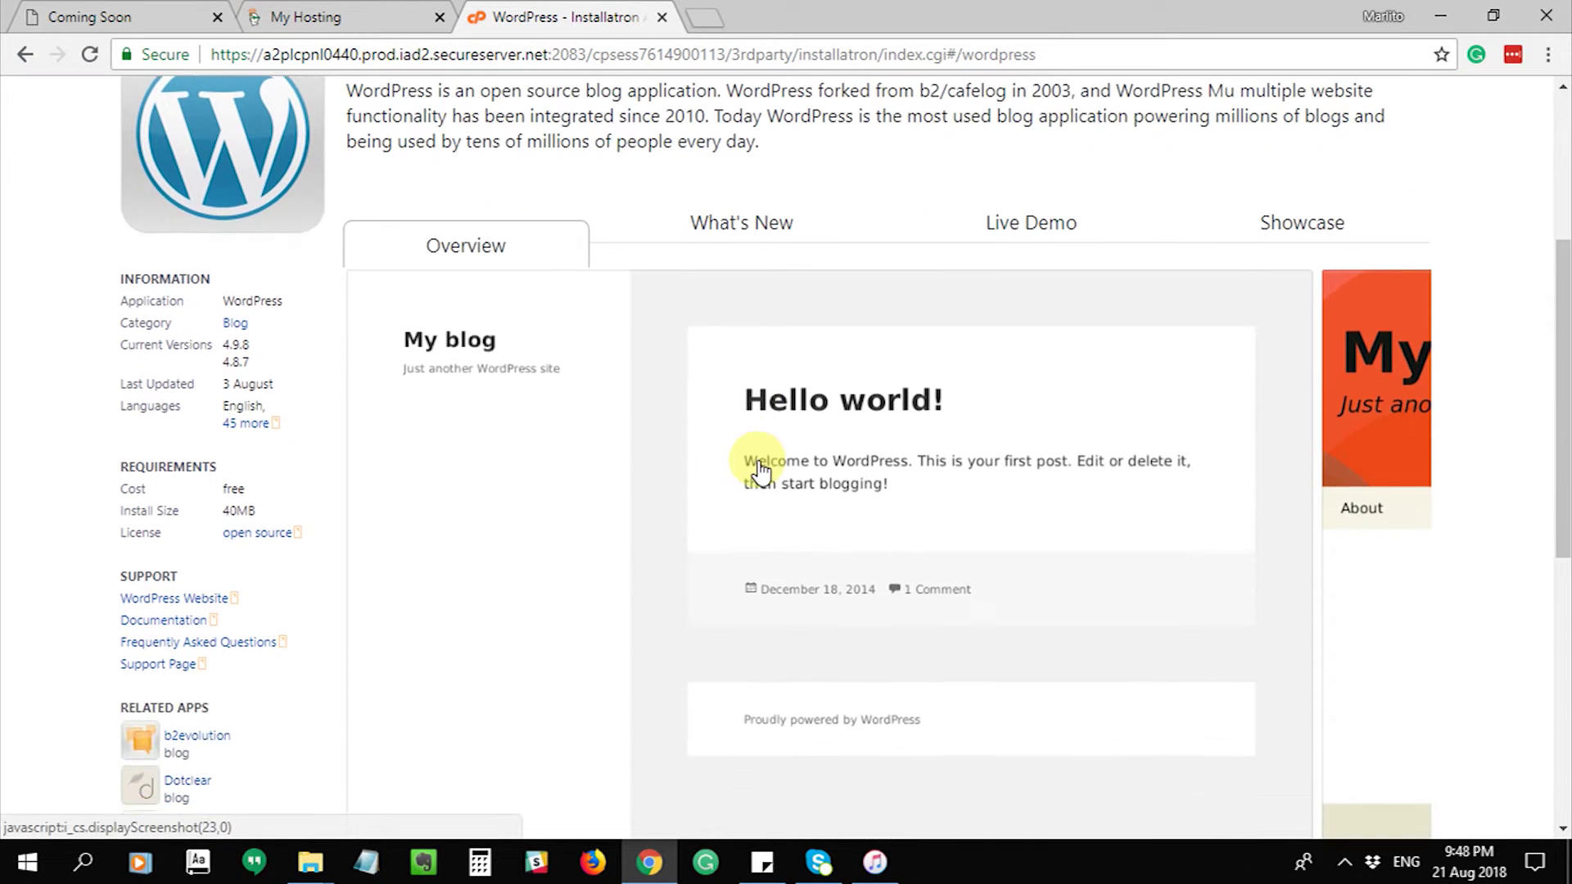
pyautogui.scroll(5, 819, 434)
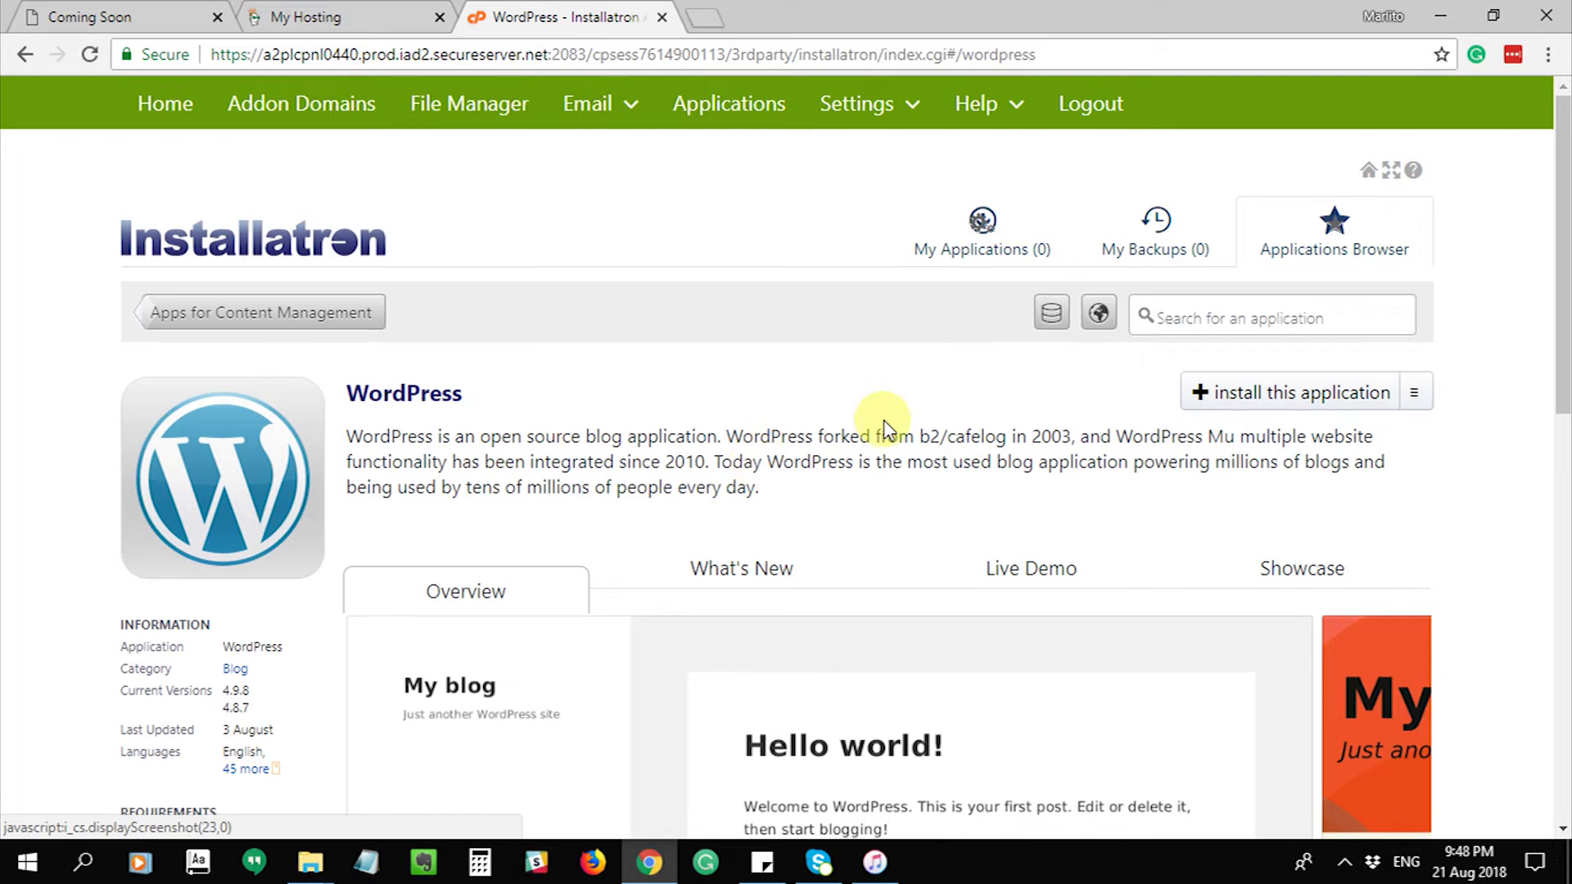
pyautogui.click(1311, 398)
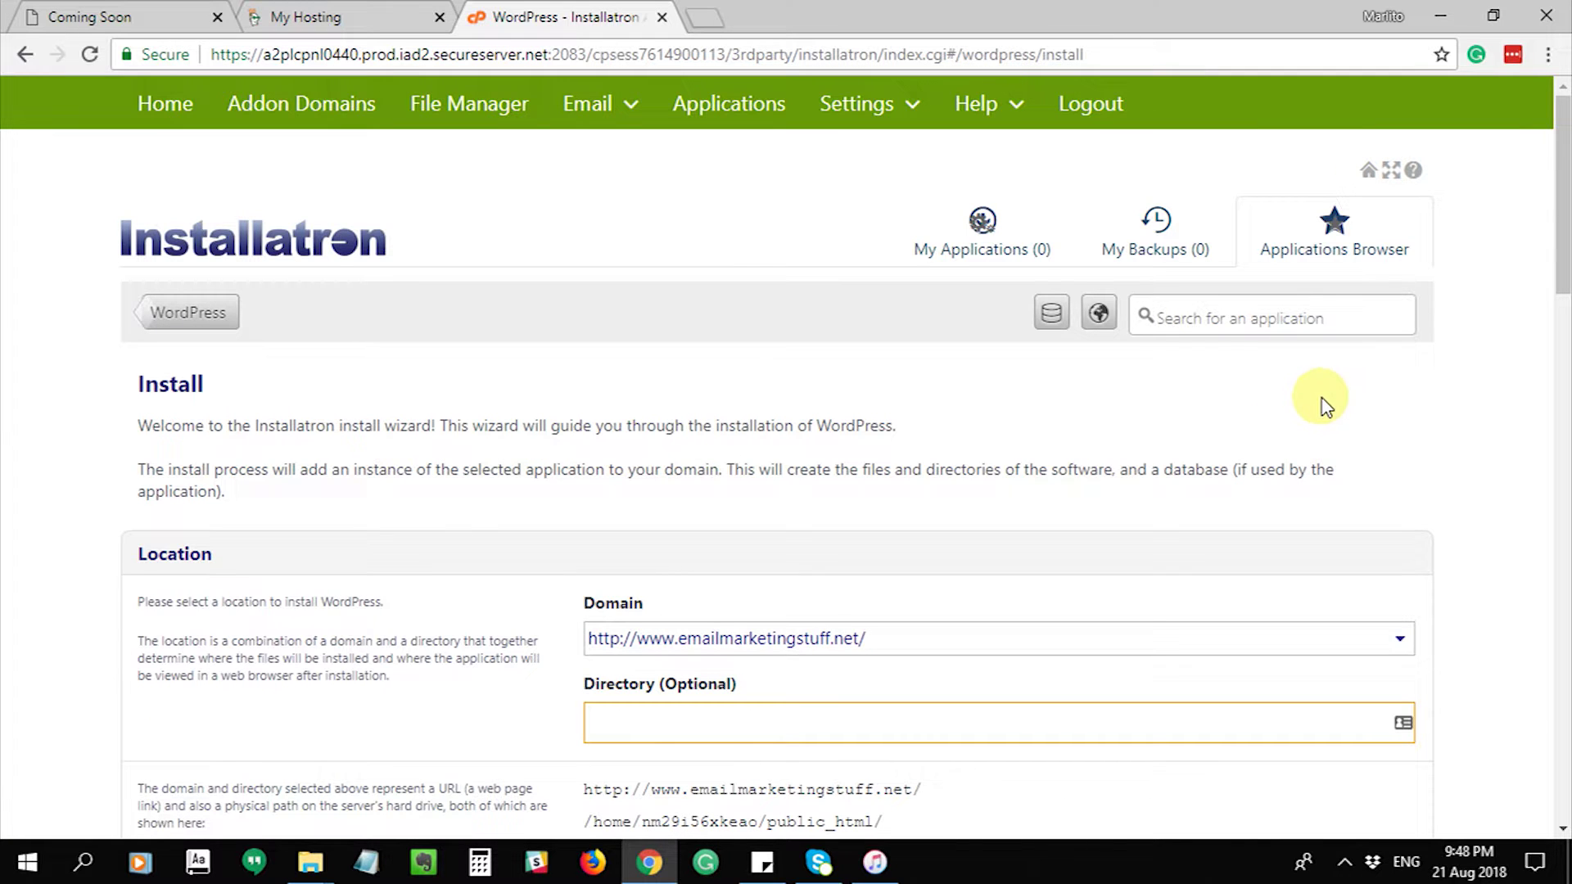
pyautogui.scroll(-4, 1327, 407)
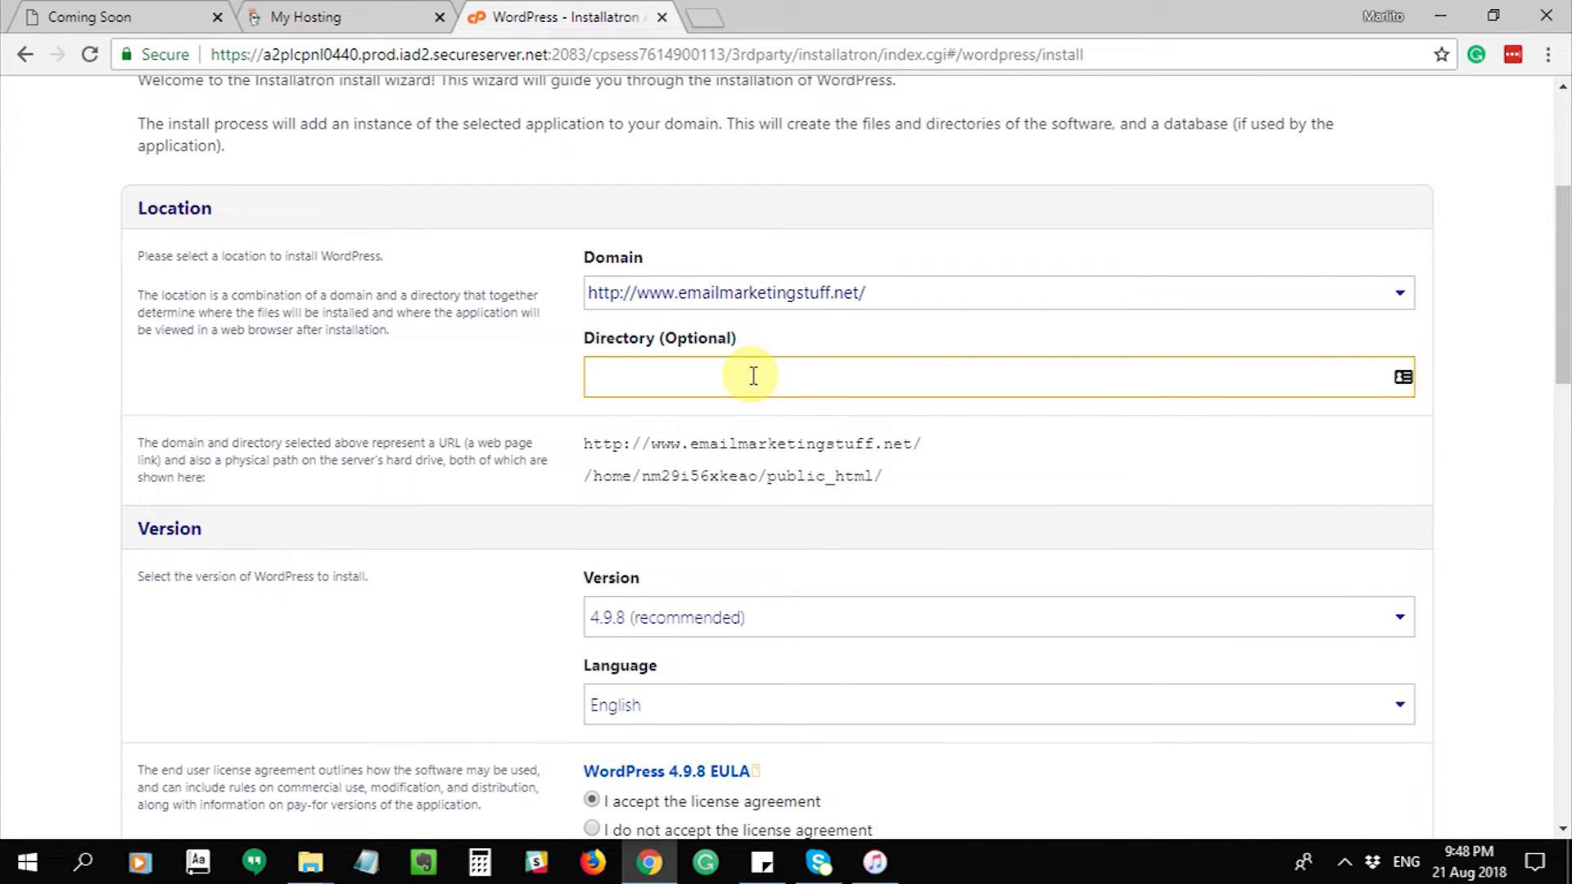
pyautogui.scroll(-2, 730, 380)
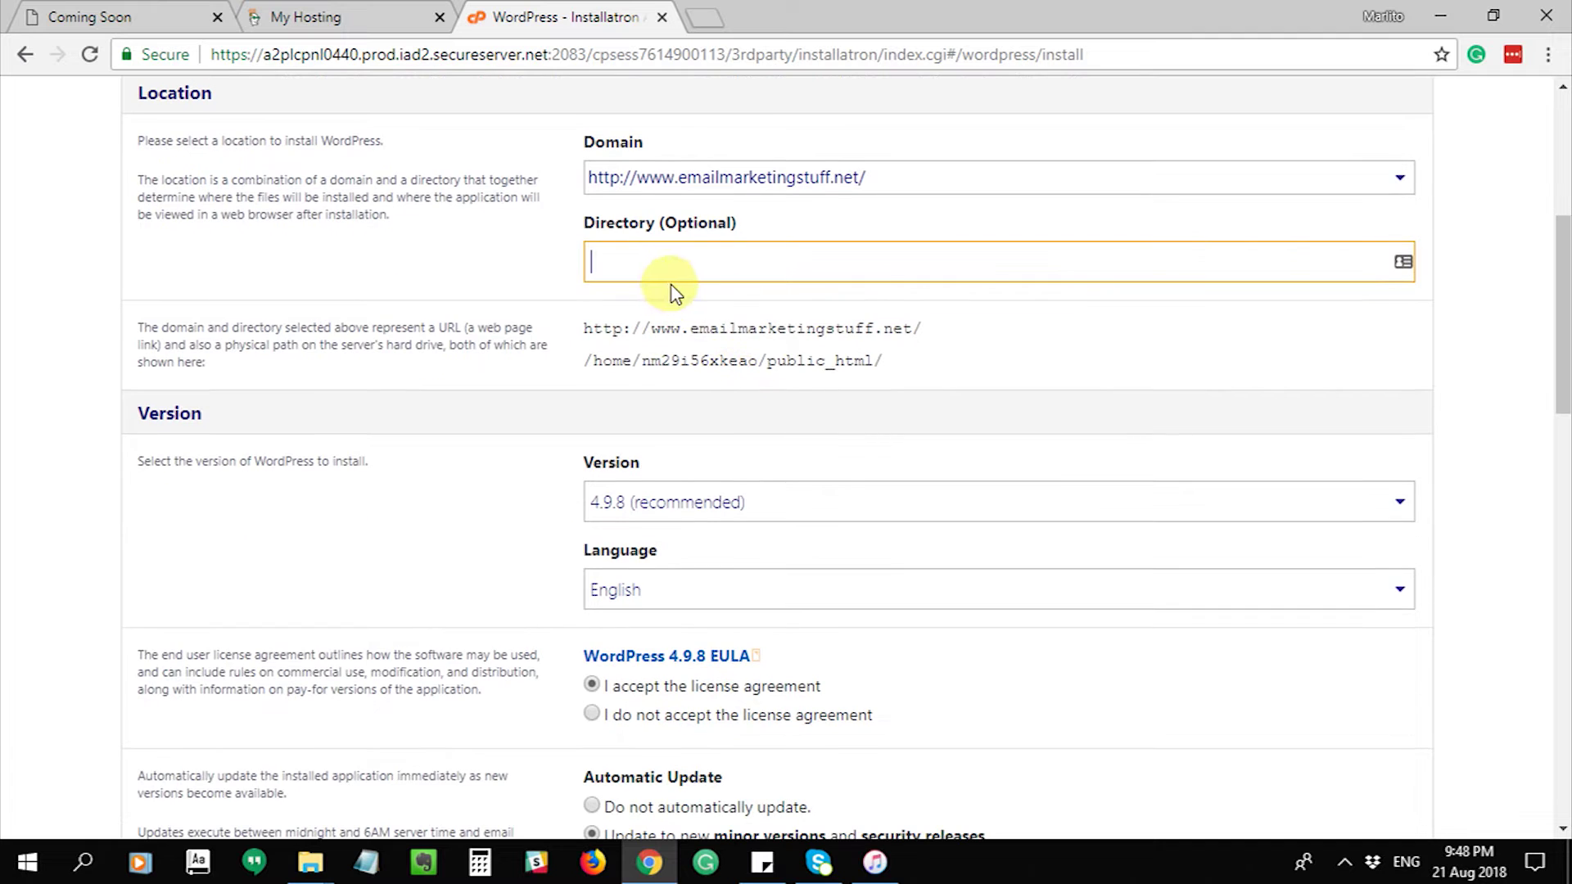
pyautogui.scroll(-4, 744, 428)
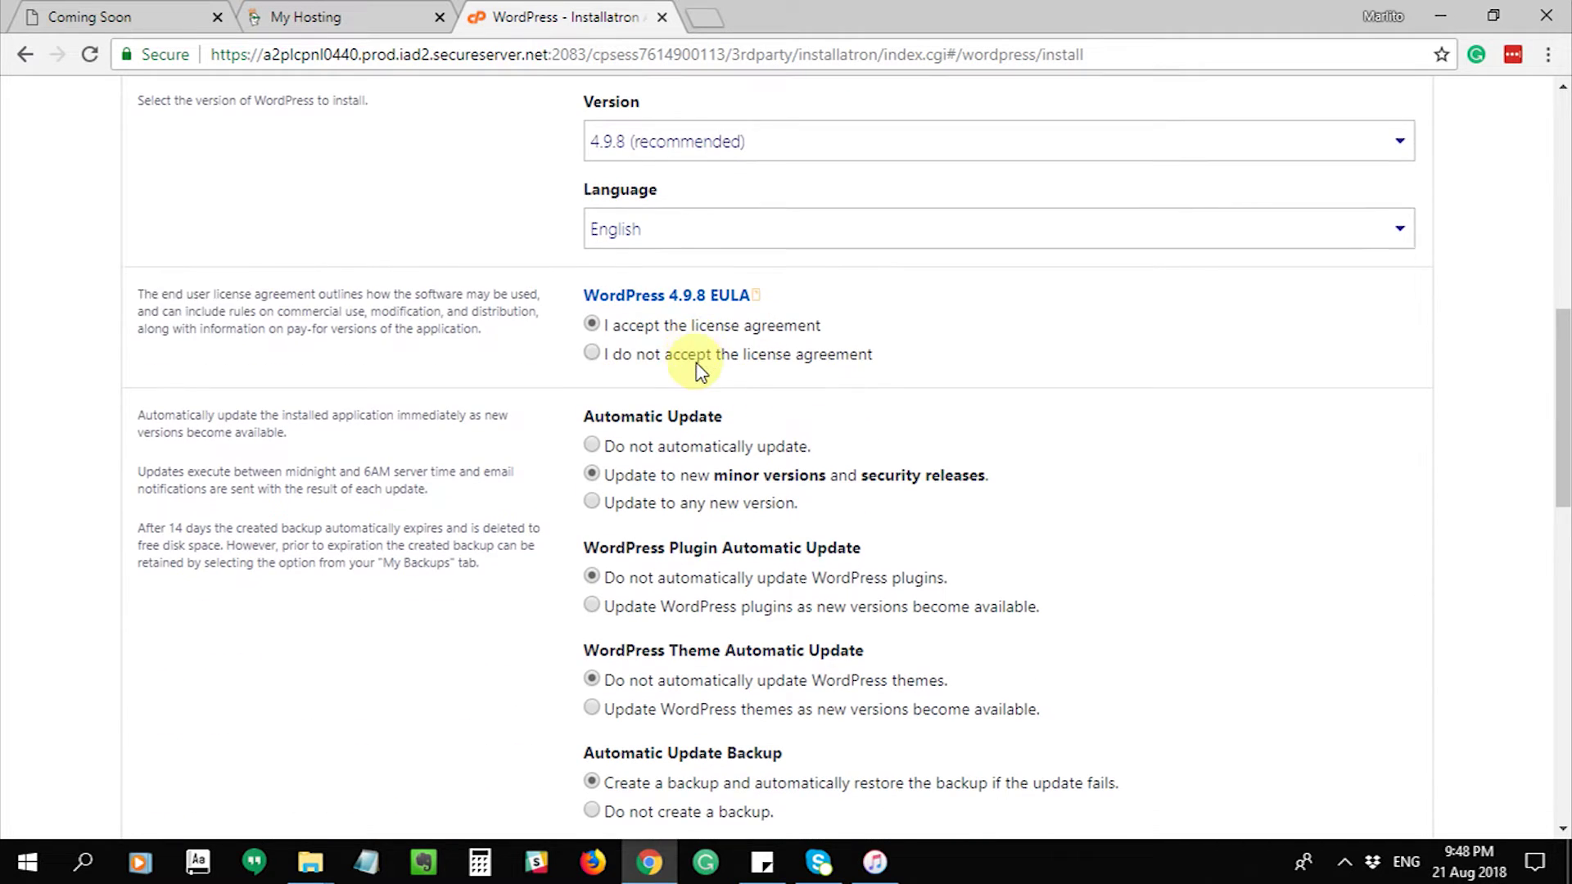
pyautogui.scroll(-3, 702, 370)
pyautogui.scroll(-4, 653, 417)
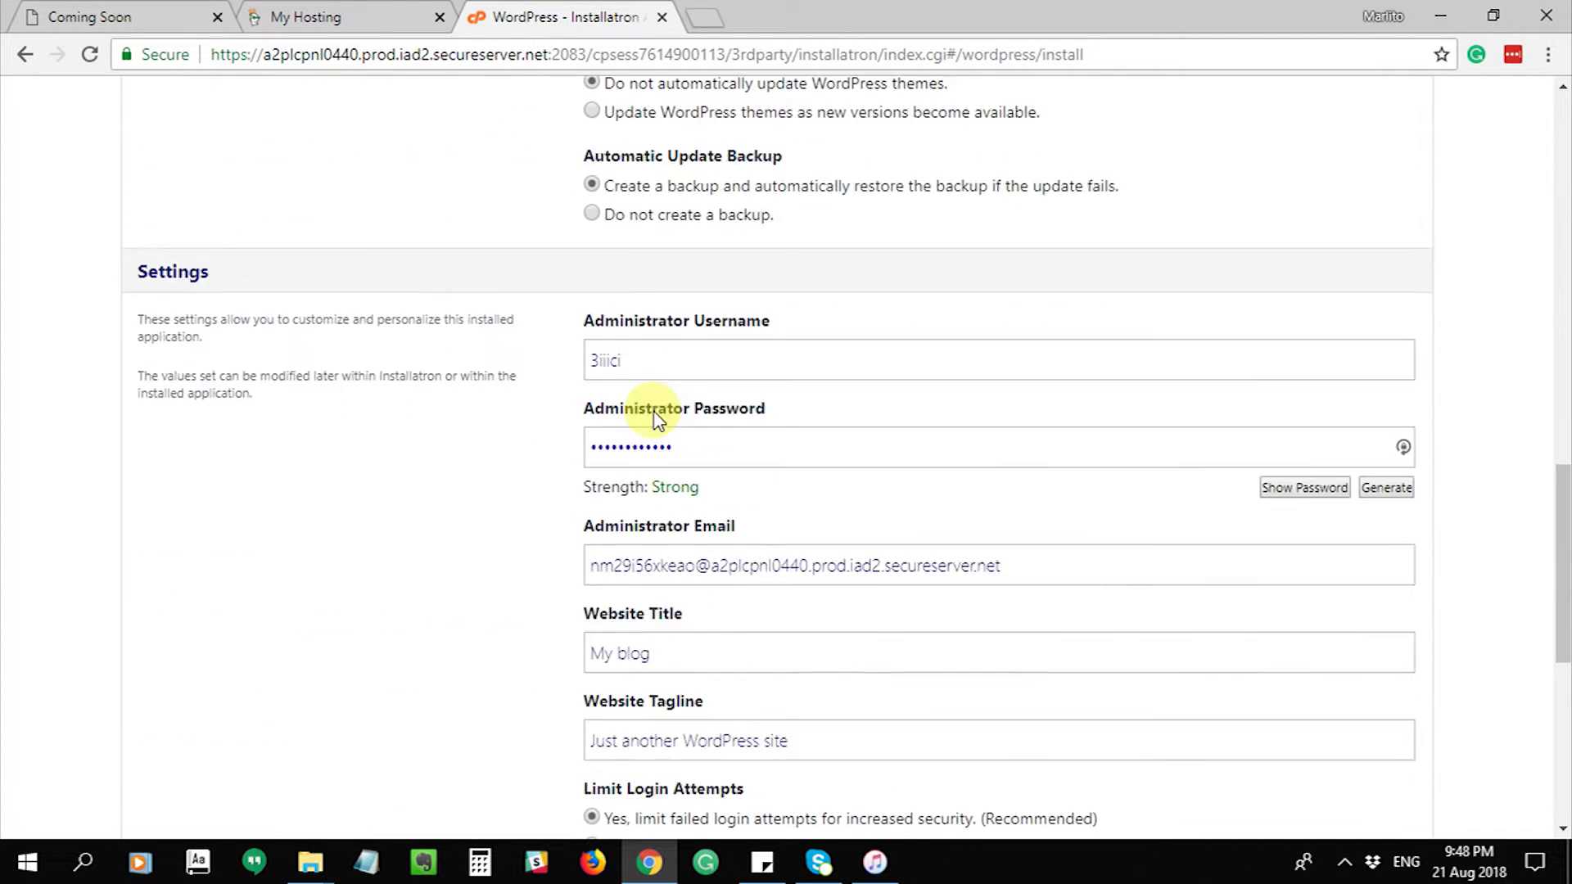
pyautogui.scroll(-2, 655, 418)
# - Replace the default administrator username and set a new administrator password
pyautogui.doubleClick(646, 165)
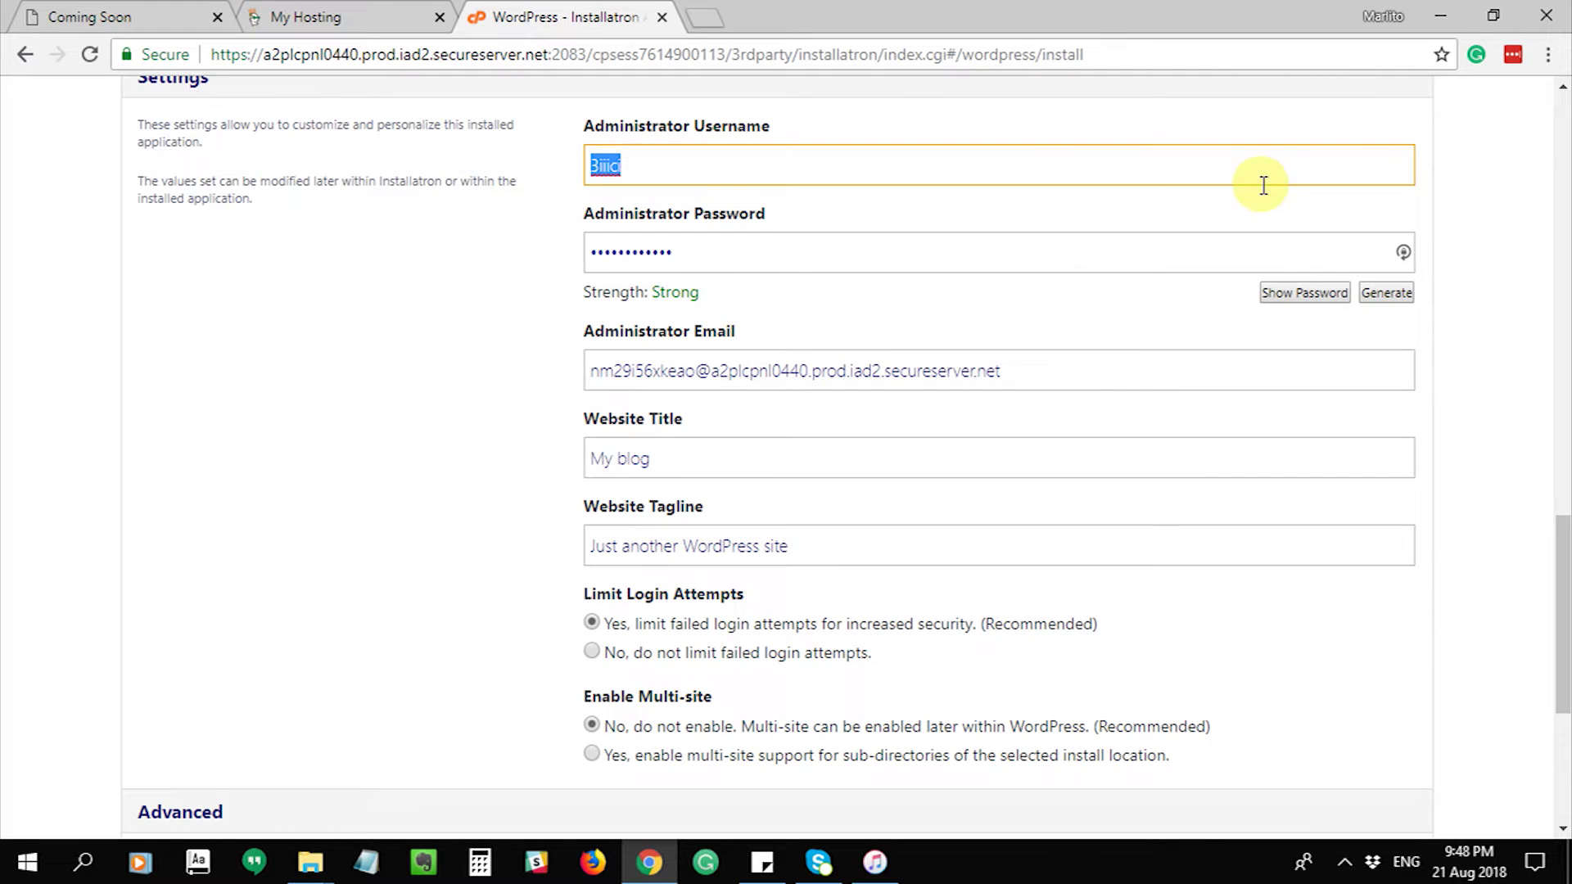
pyautogui.scroll(4, 1204, 333)
pyautogui.write('mallsuccess')
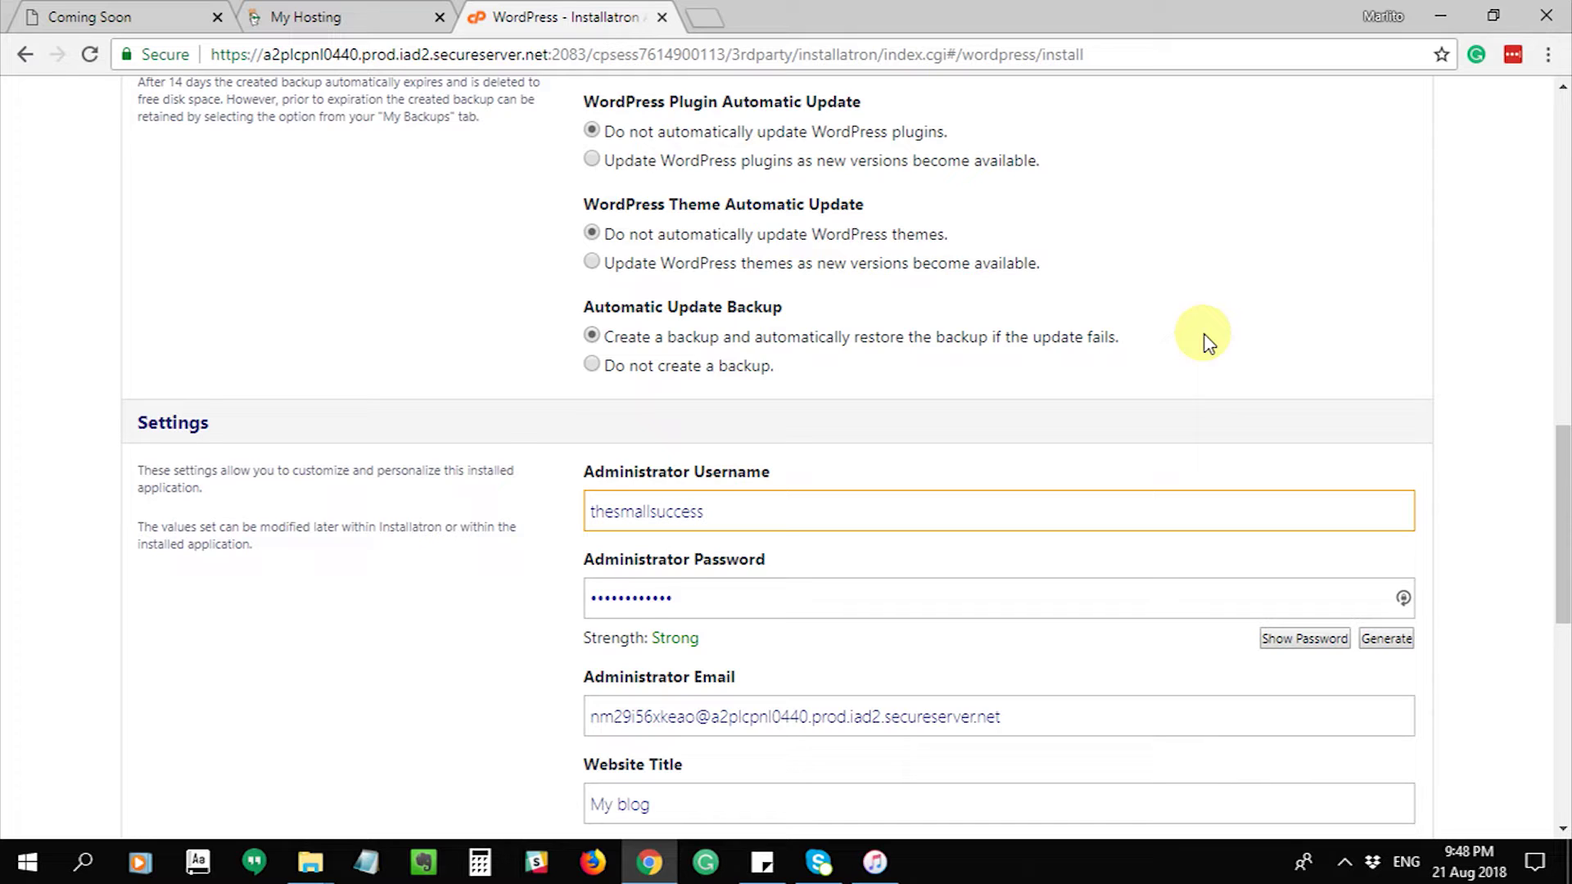
pyautogui.press('Tab')
pyautogui.hotkey('ctrl', 'v')
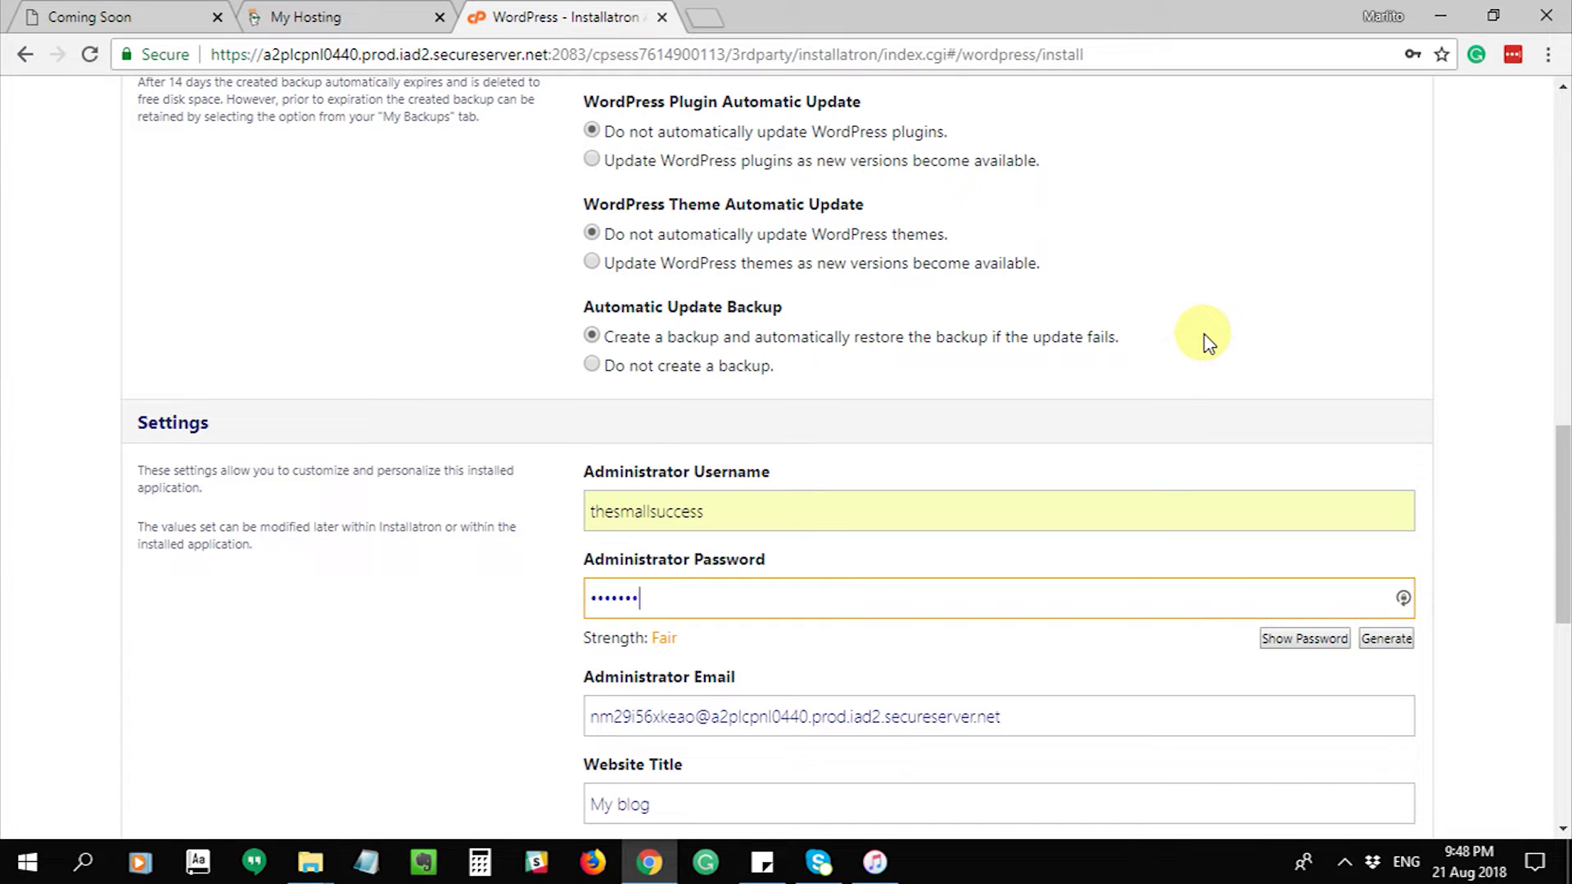
pyautogui.hotkey('ctrl', 'a')
pyautogui.press('BackSpace')
pyautogui.write('a••')
# - Replace the default administrator e-mail with your own address
pyautogui.scroll(-4, 1180, 373)
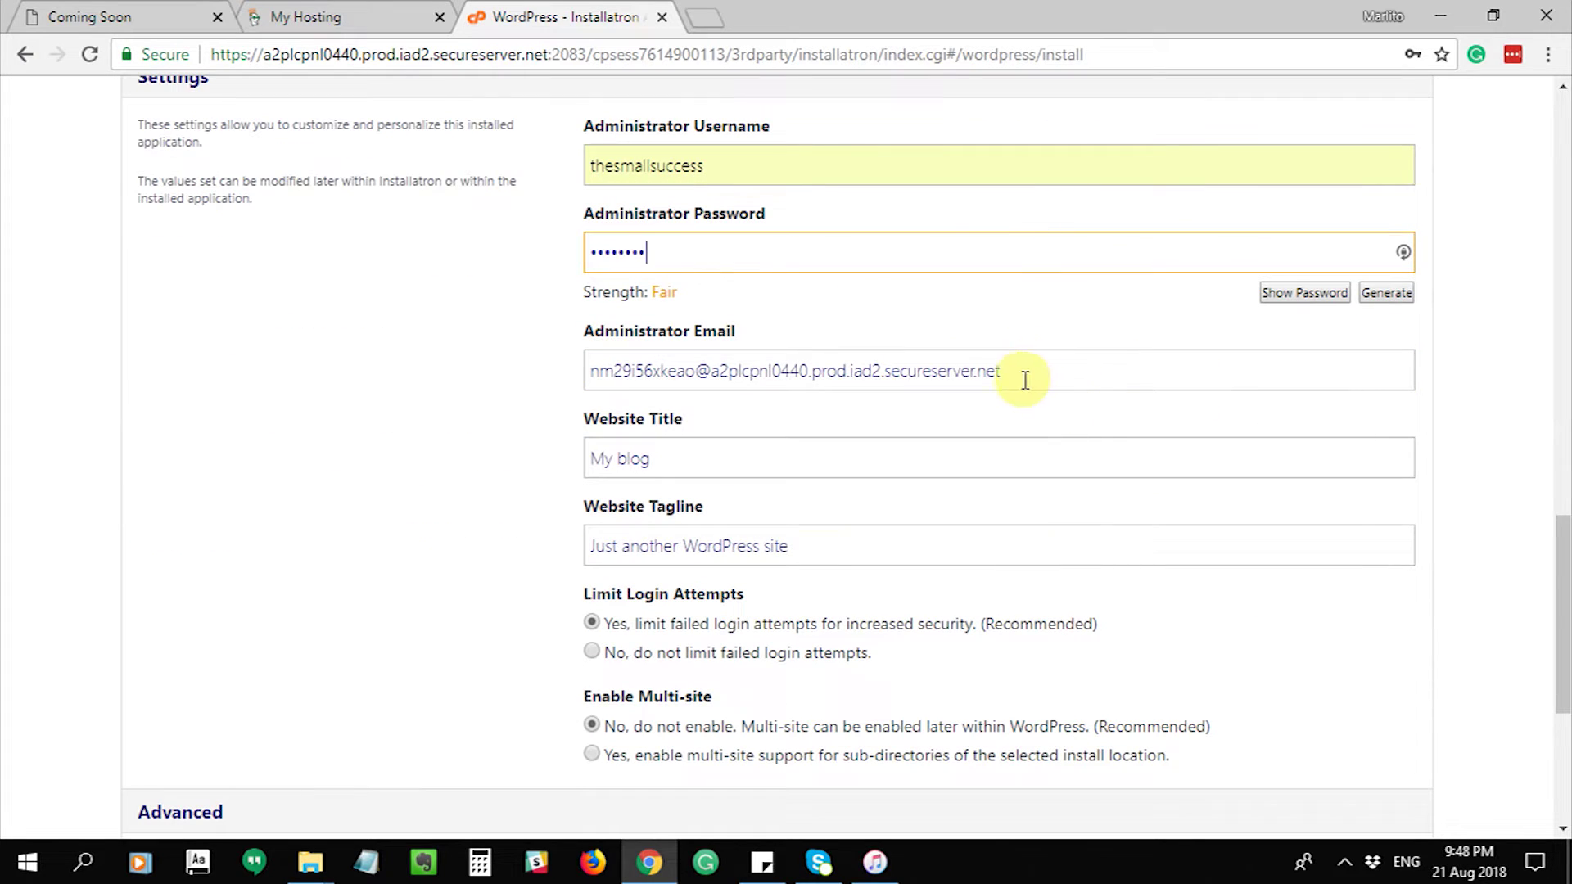
pyautogui.moveTo(986, 370); pyautogui.dragTo(596, 343)
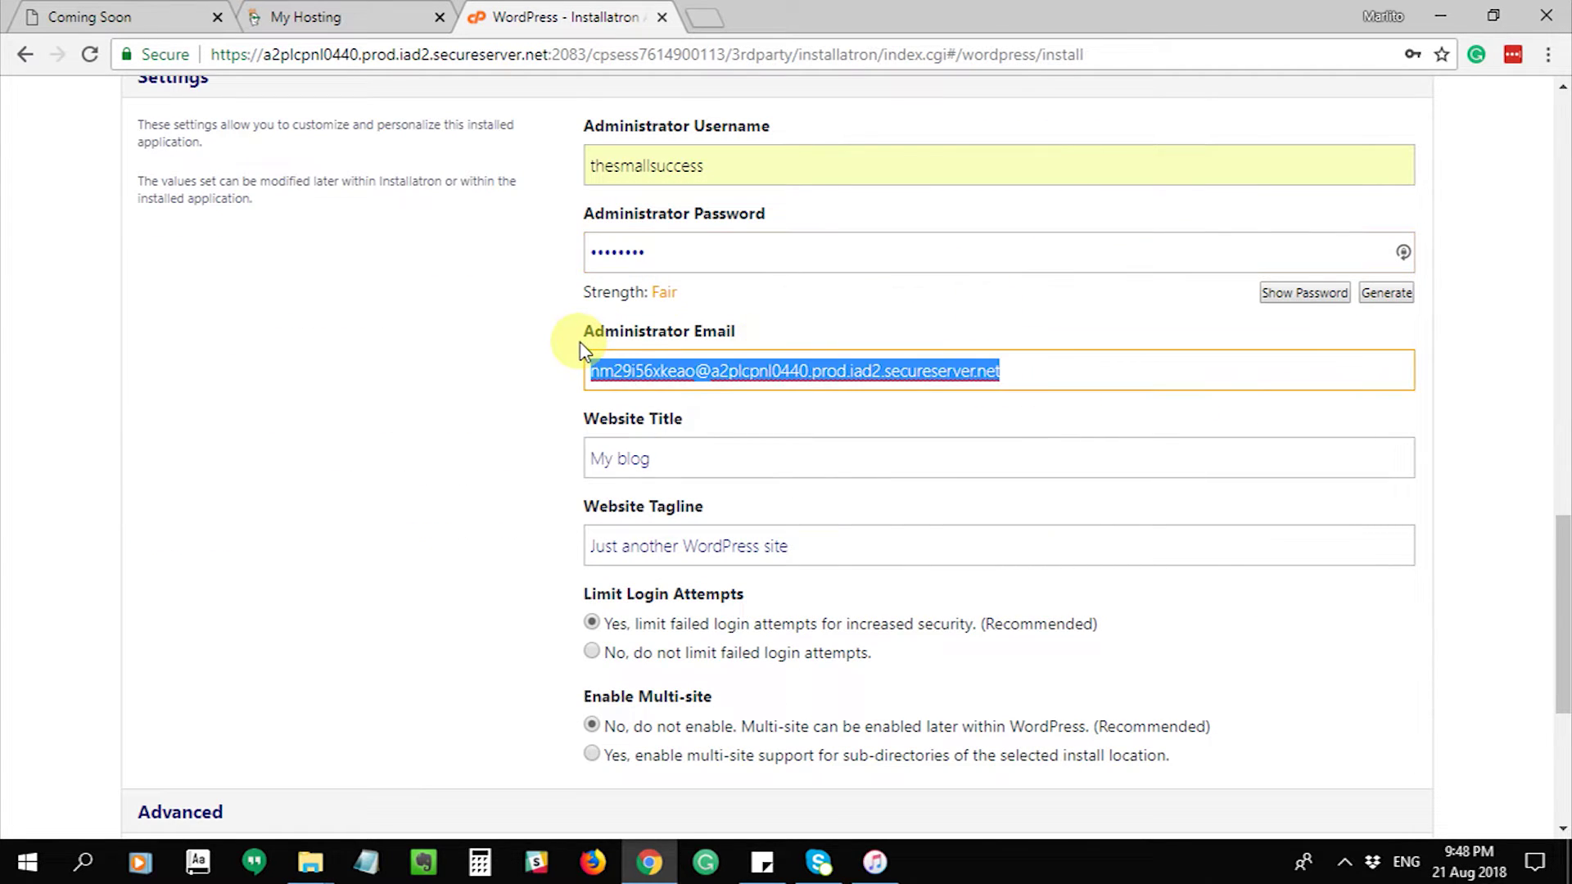
pyautogui.write('m')
pyautogui.press('BackSpace')
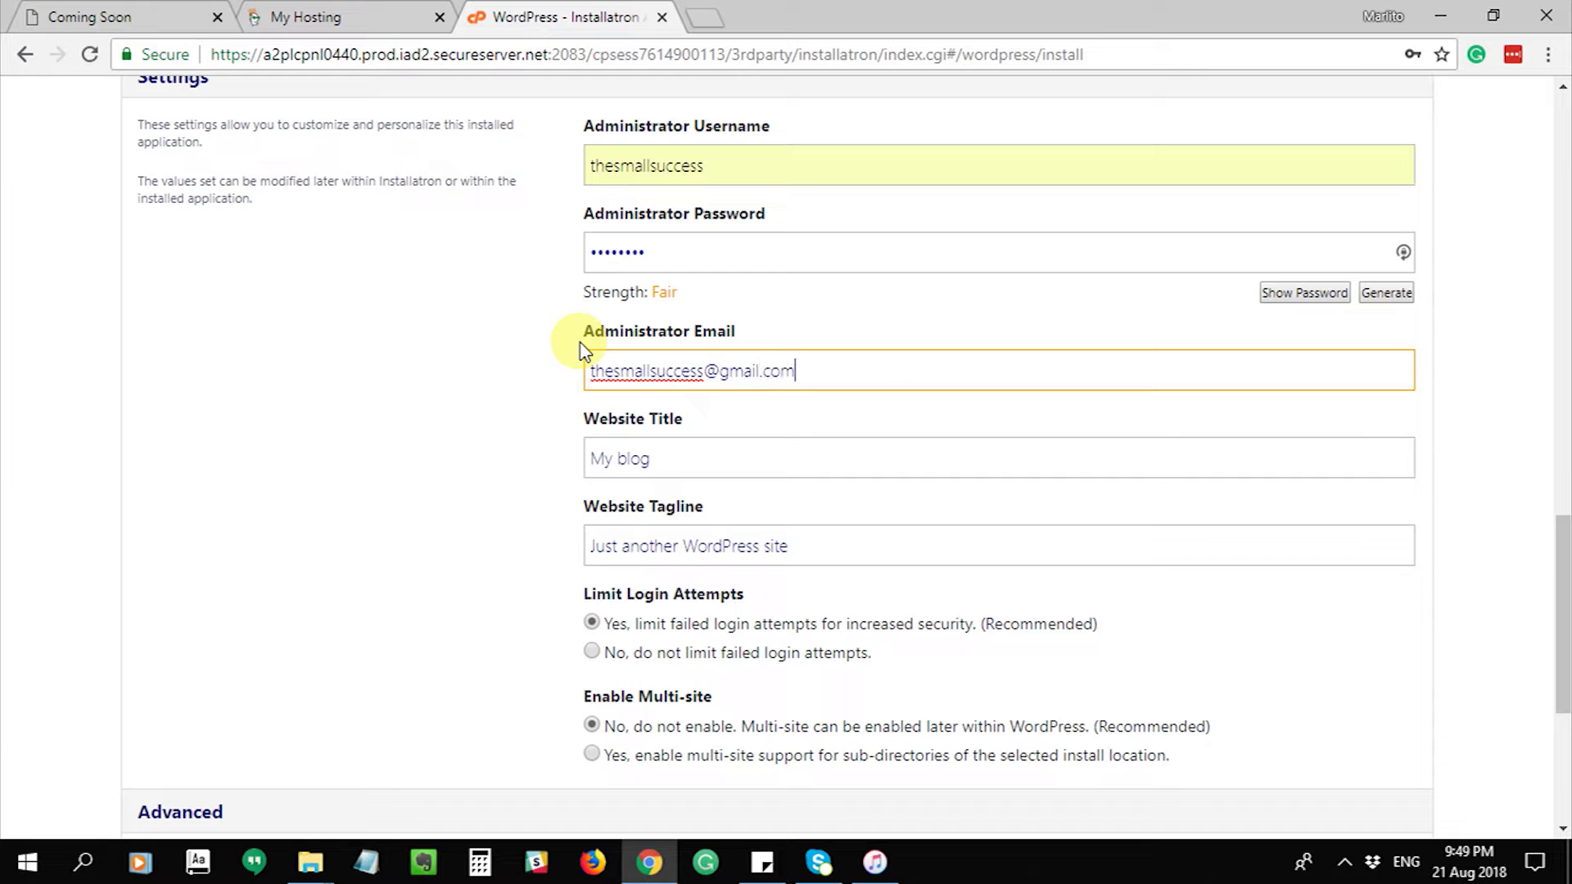
# - Set the website title to 'Welcome to My Photography Website'
pyautogui.click(742, 454)
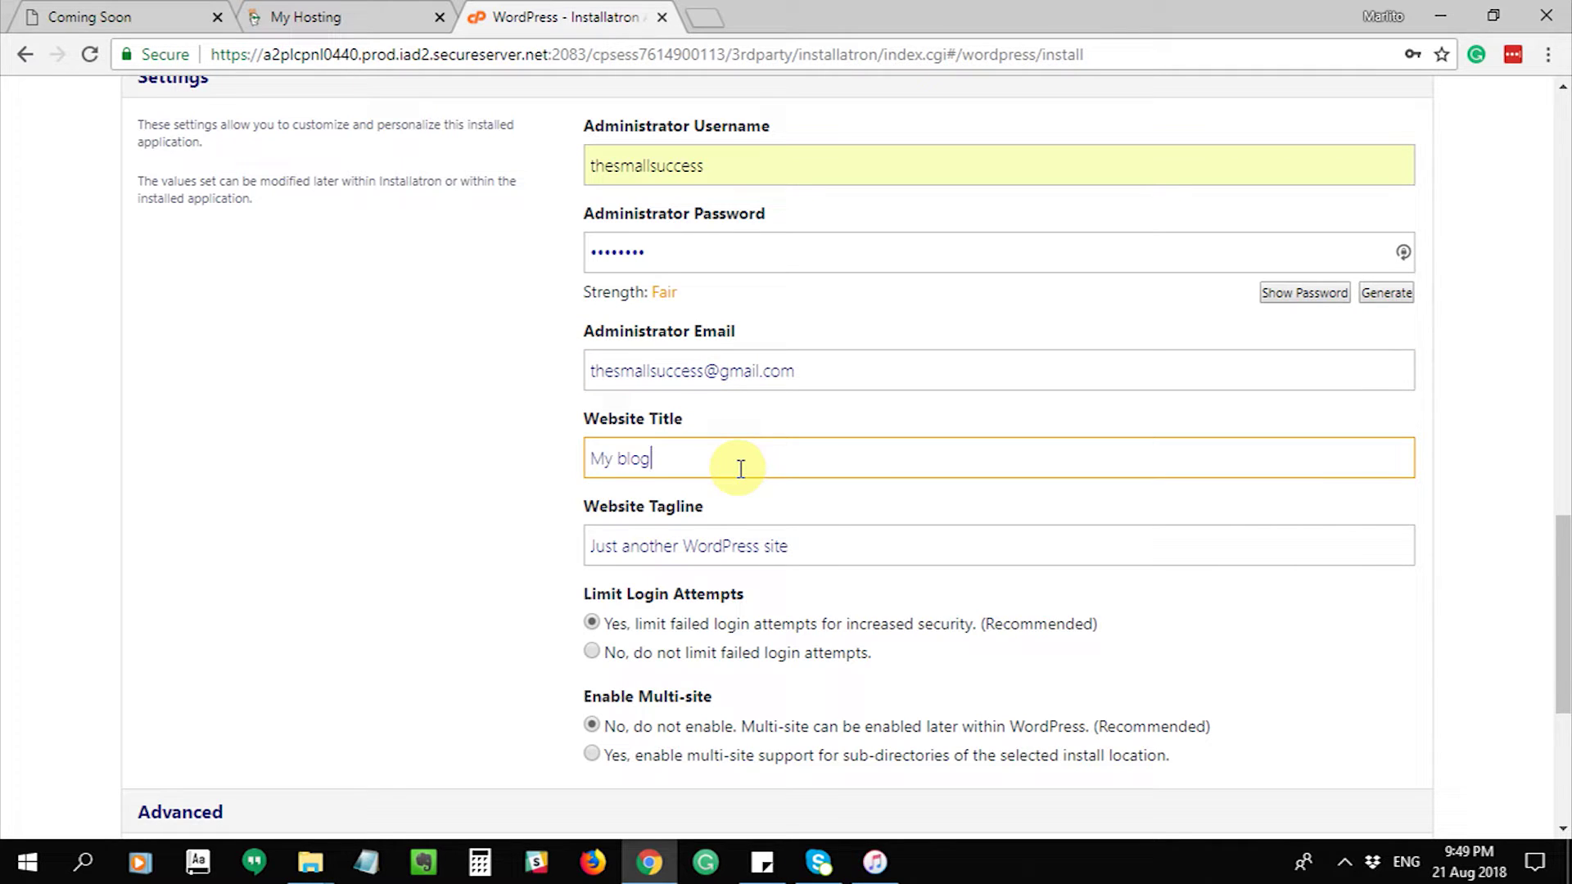
pyautogui.tripleClick(740, 469)
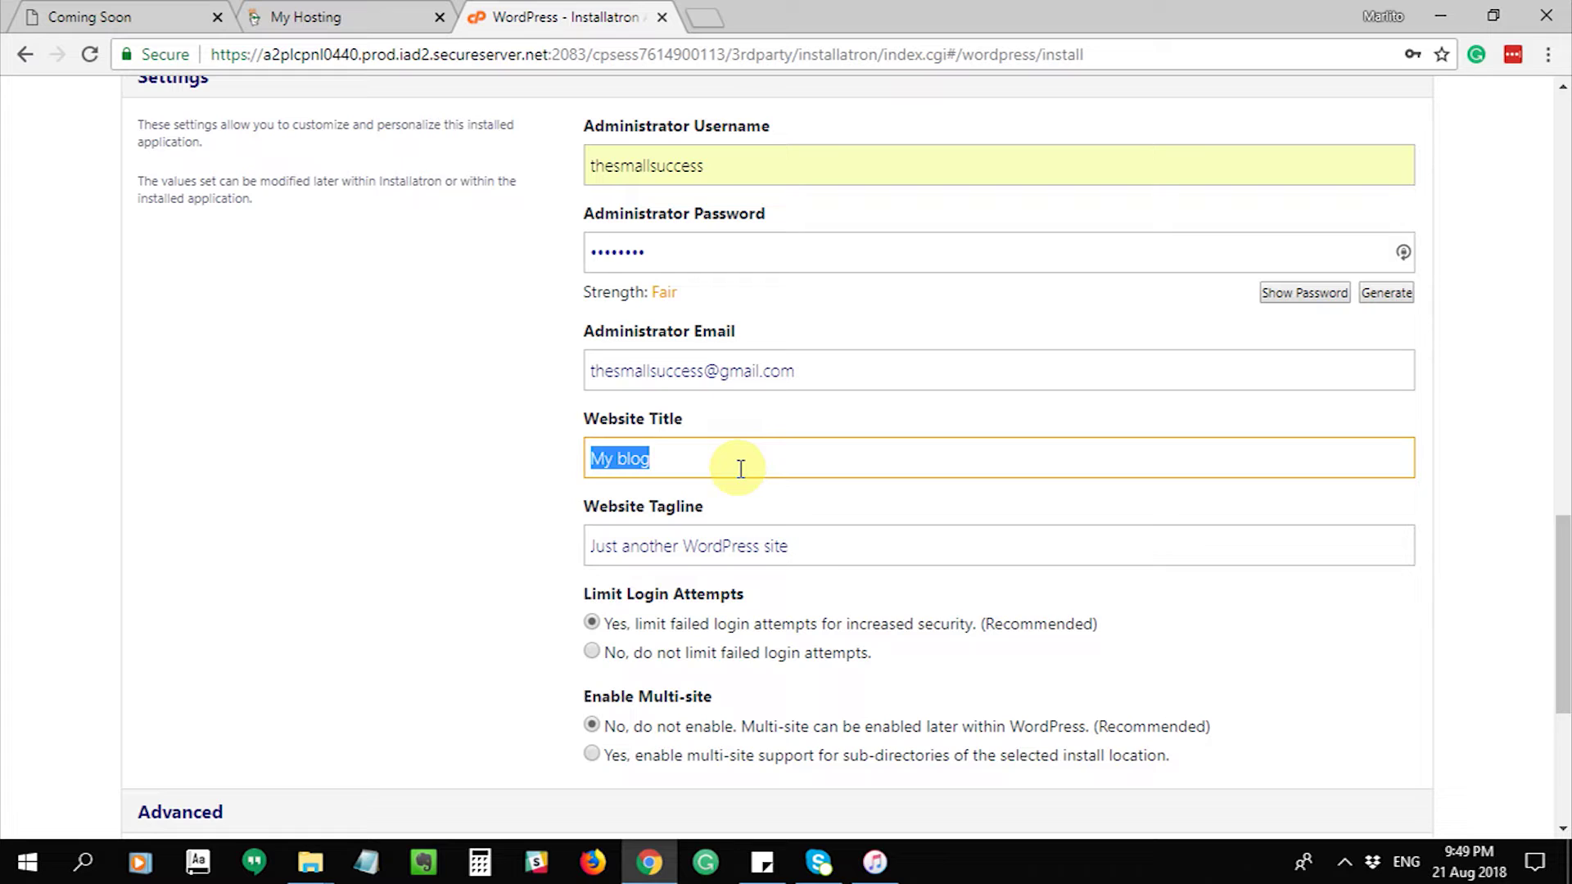
pyautogui.write('Photography Website')
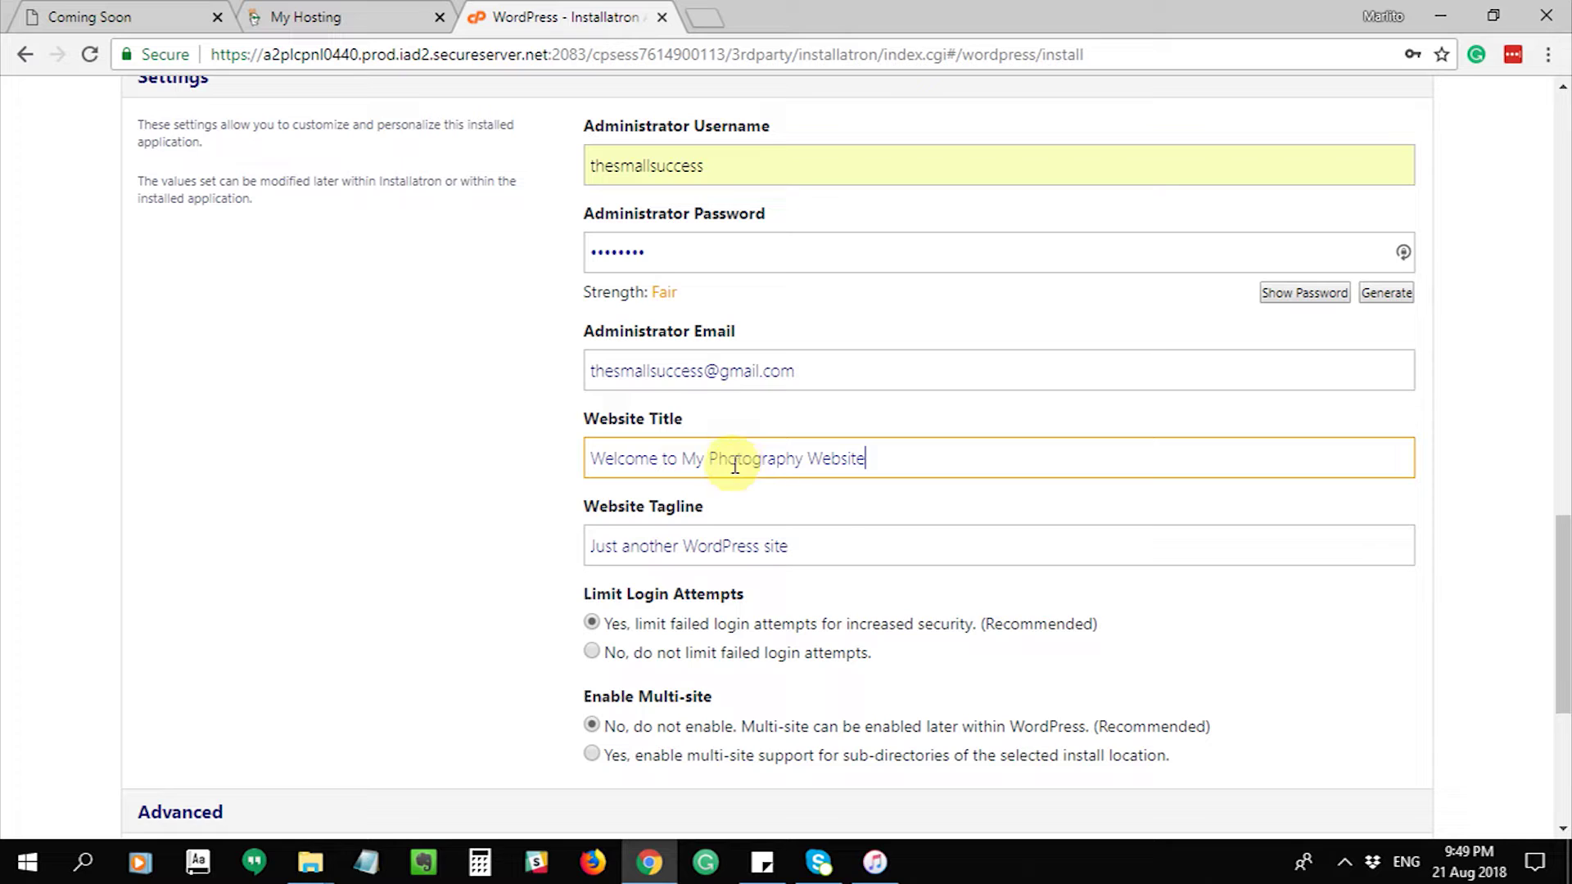
# - Replace the default tagline with 'Photography Website'
pyautogui.tripleClick(843, 541)
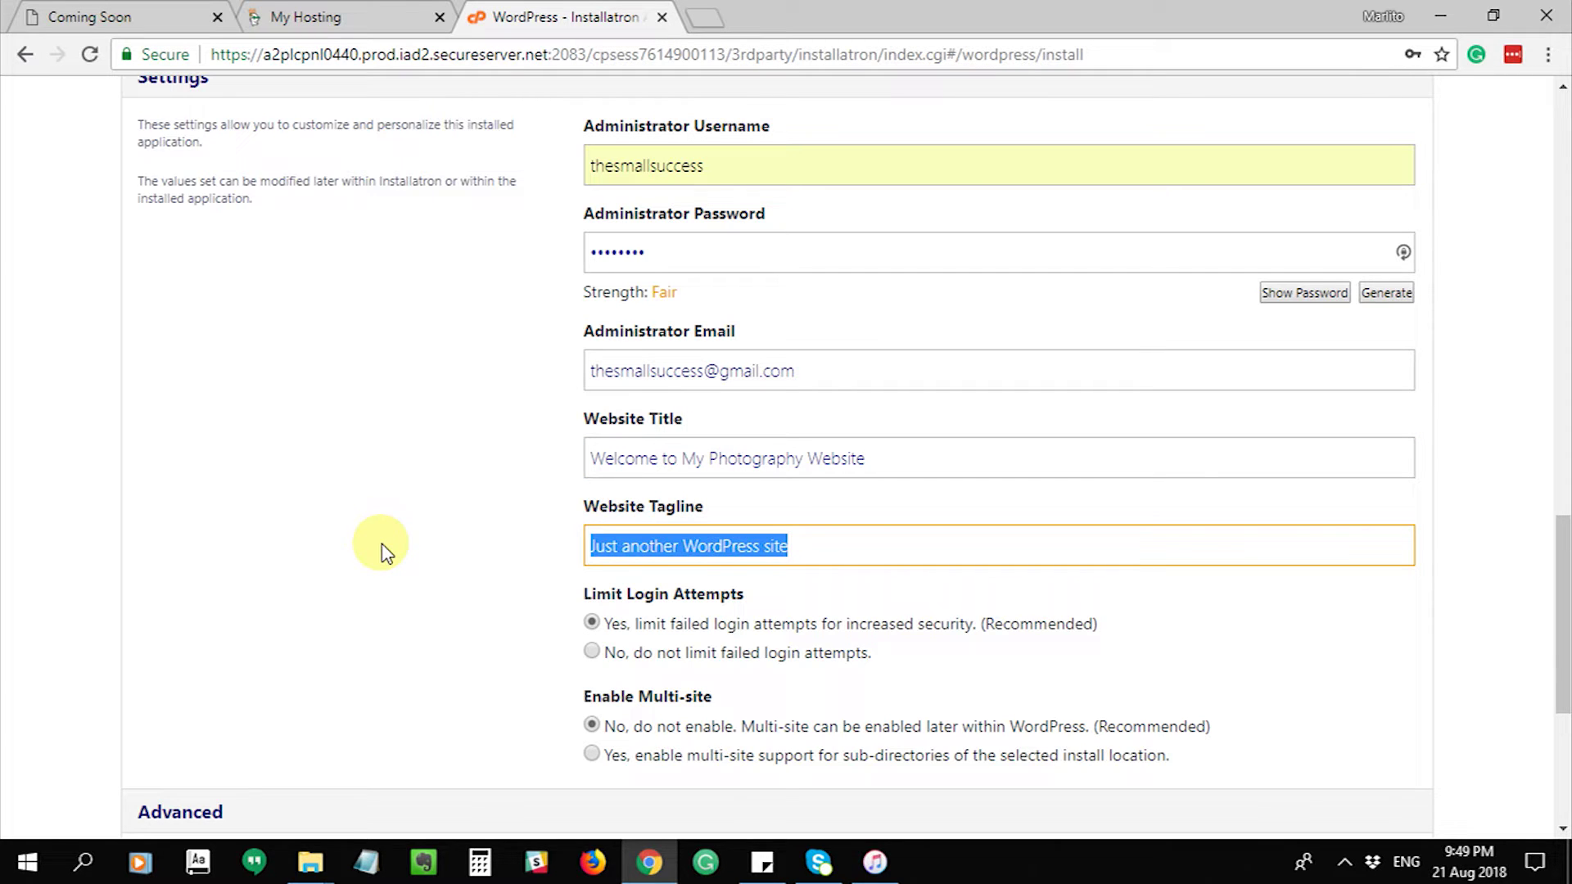
pyautogui.write('Photography Website')
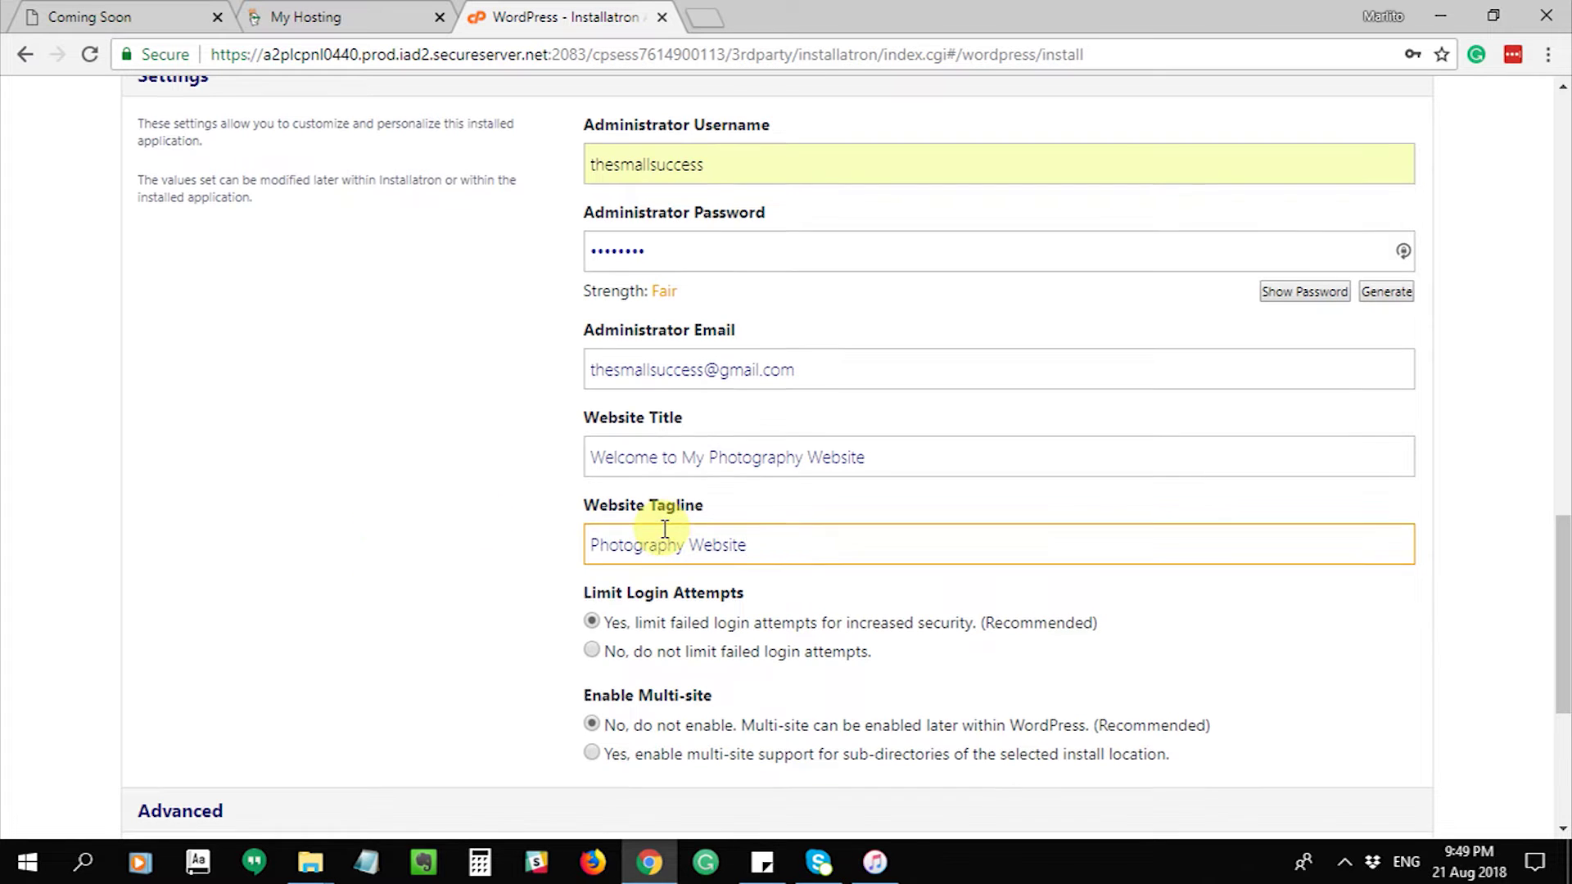
pyautogui.scroll(-4, 819, 573)
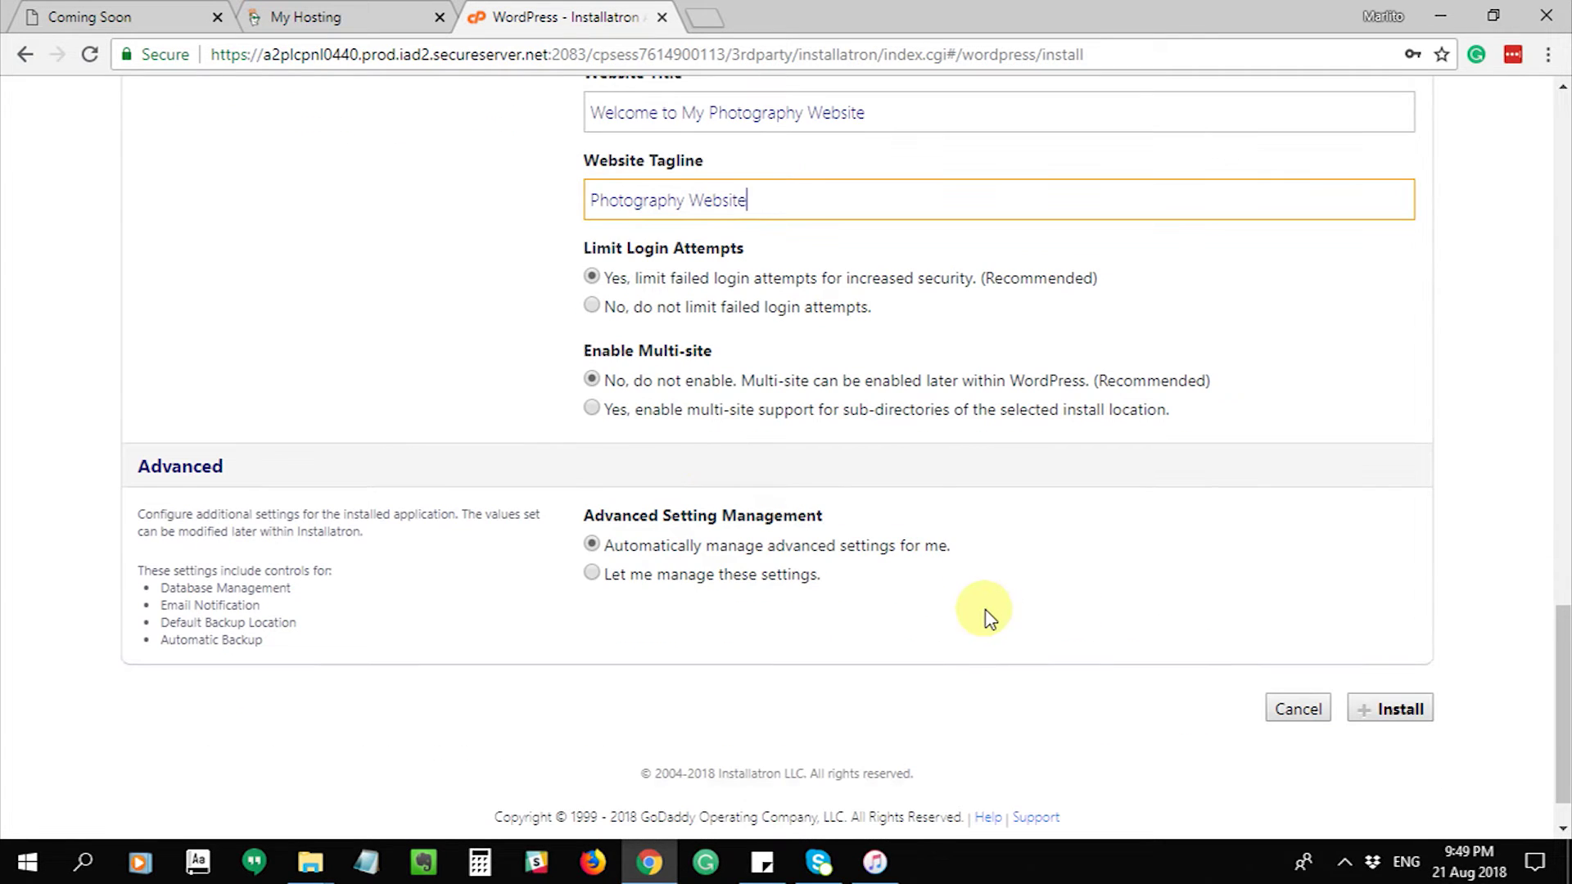
pyautogui.scroll(6, 1233, 667)
pyautogui.scroll(-5, 1310, 671)
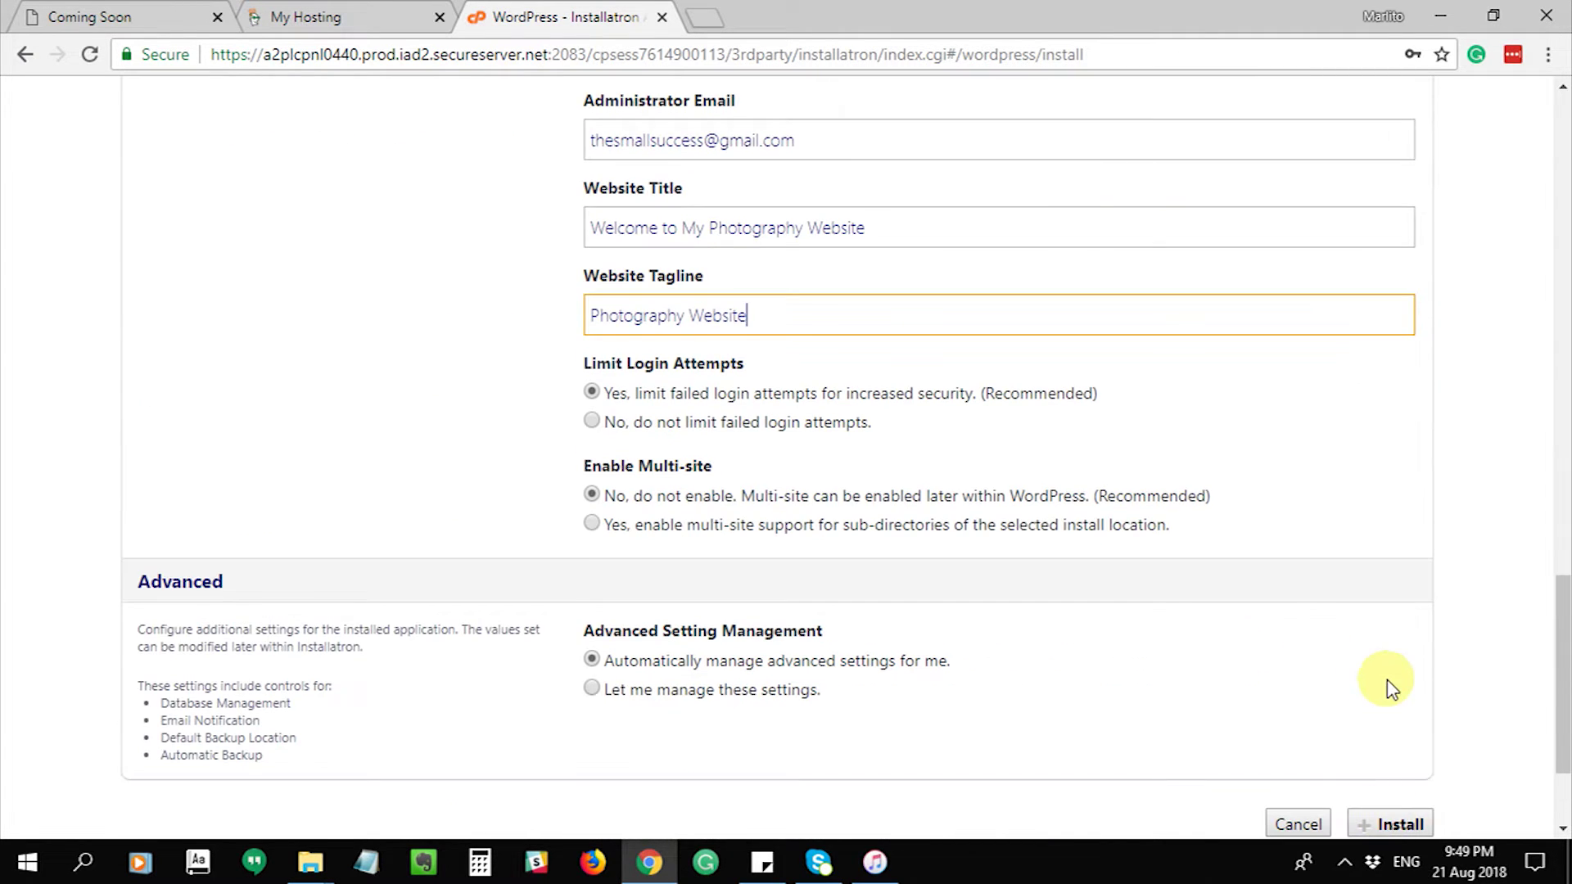
# - Start the WordPress install and decline the password manager's offer to save the login
pyautogui.scroll(-3, 1387, 679)
pyautogui.click(1404, 650)
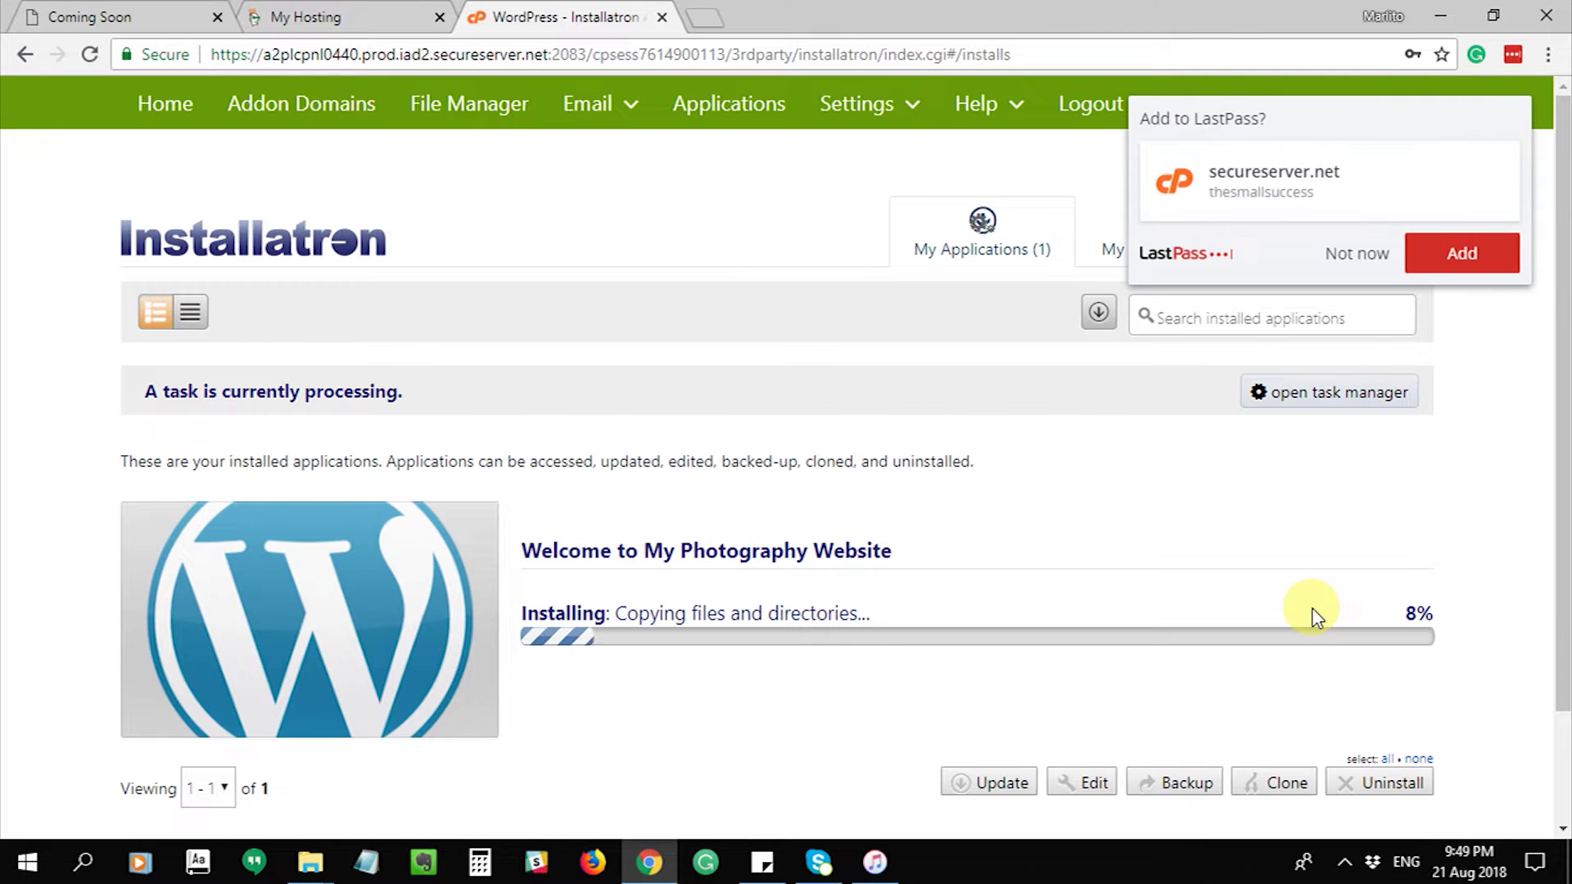
pyautogui.click(1349, 254)
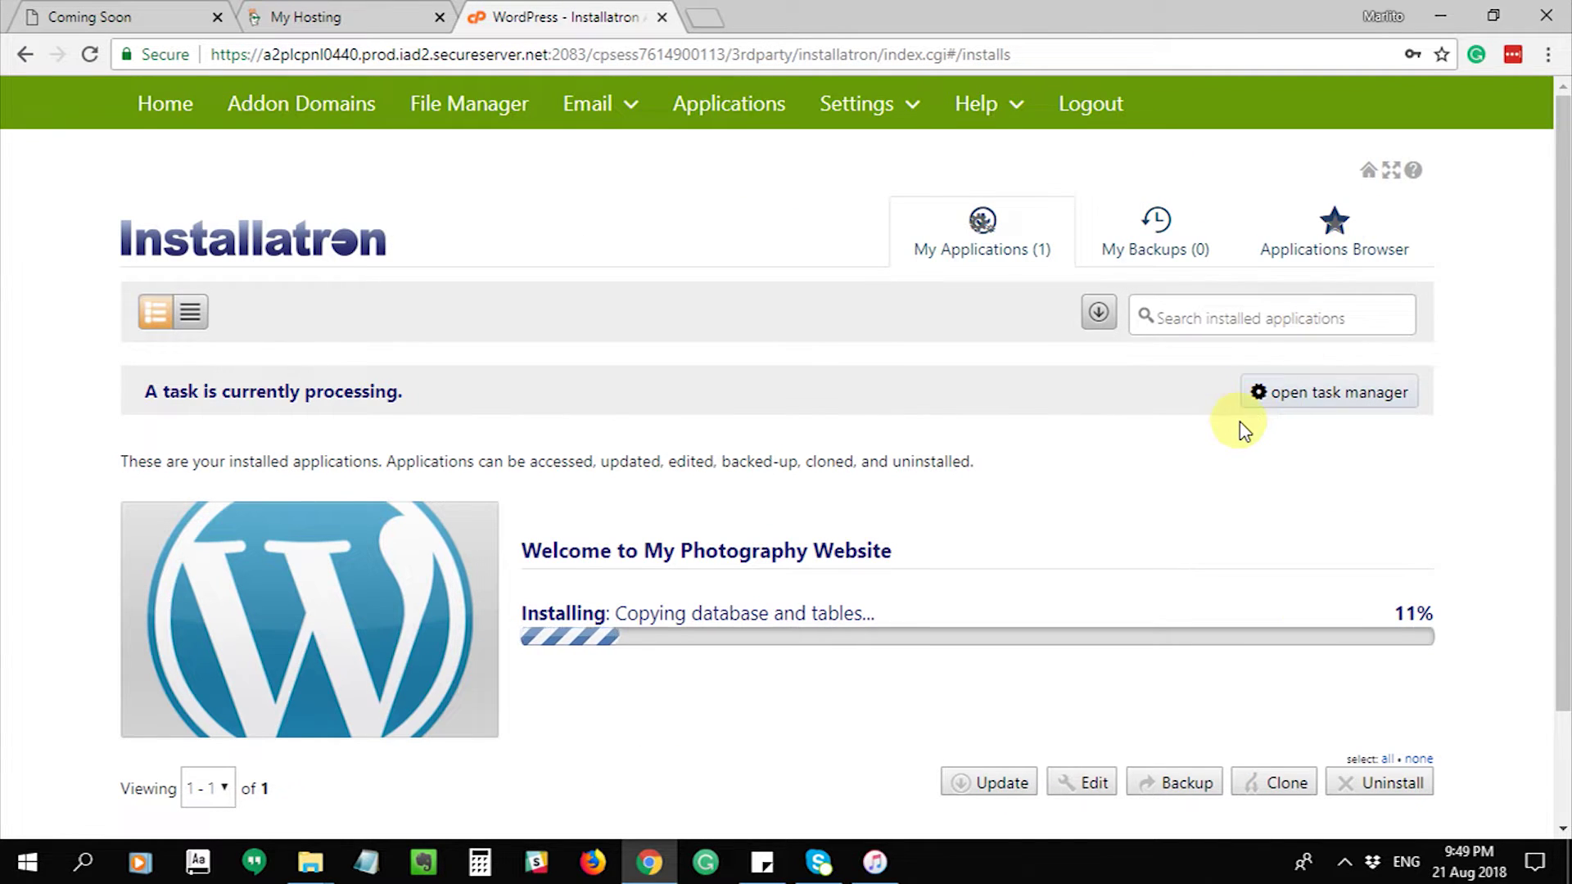
pyautogui.scroll(-2, 1242, 429)
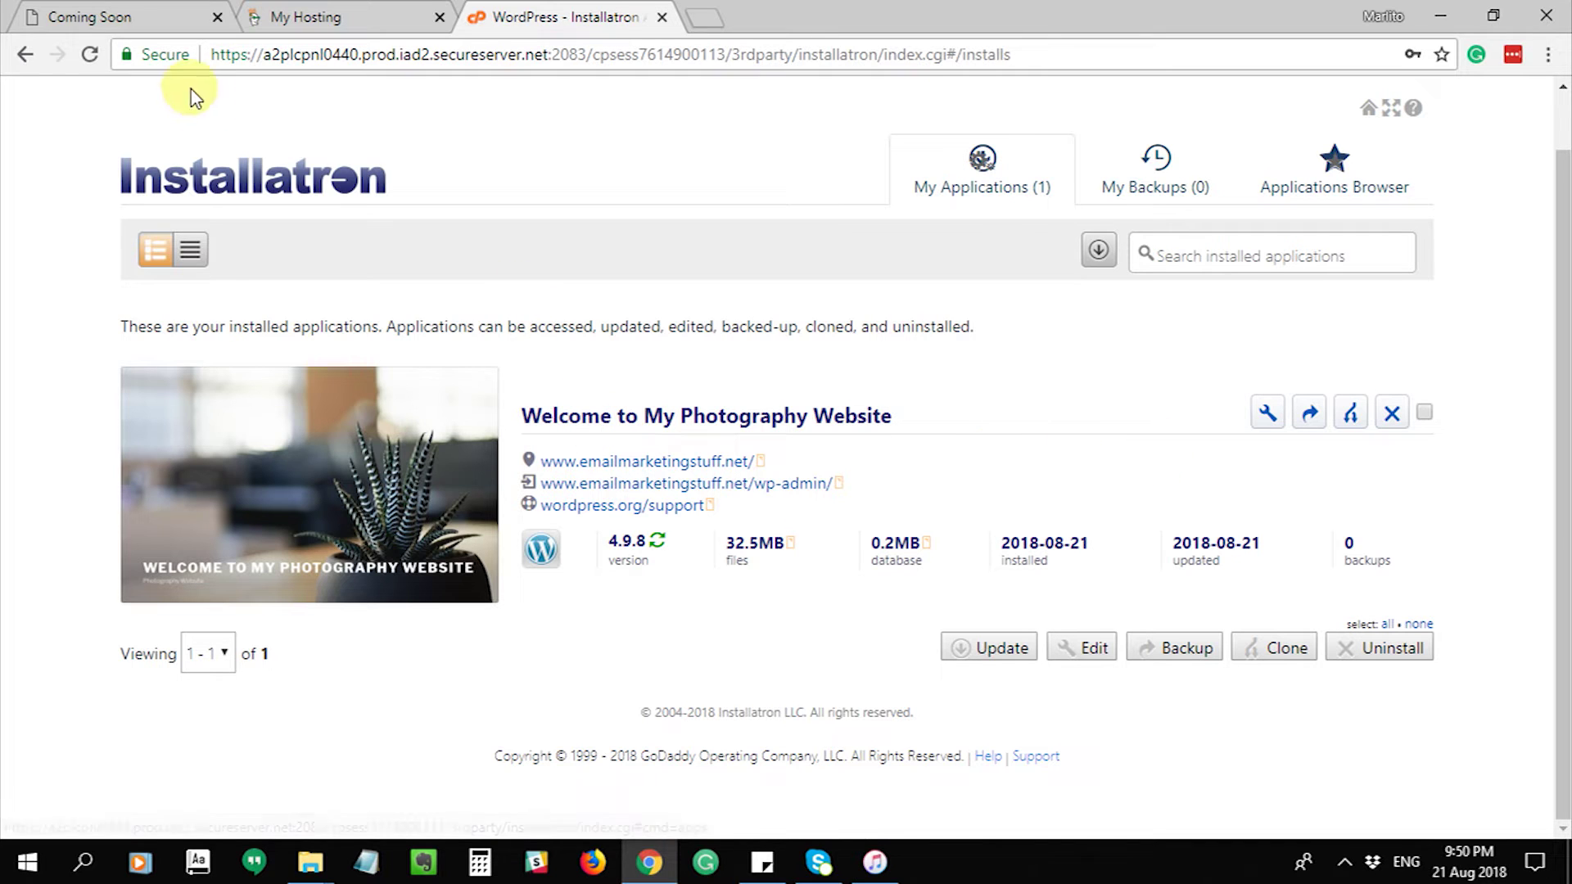
# - Reload the domain to check the new photography site, then return to Installatron's applications list
pyautogui.click(126, 12)
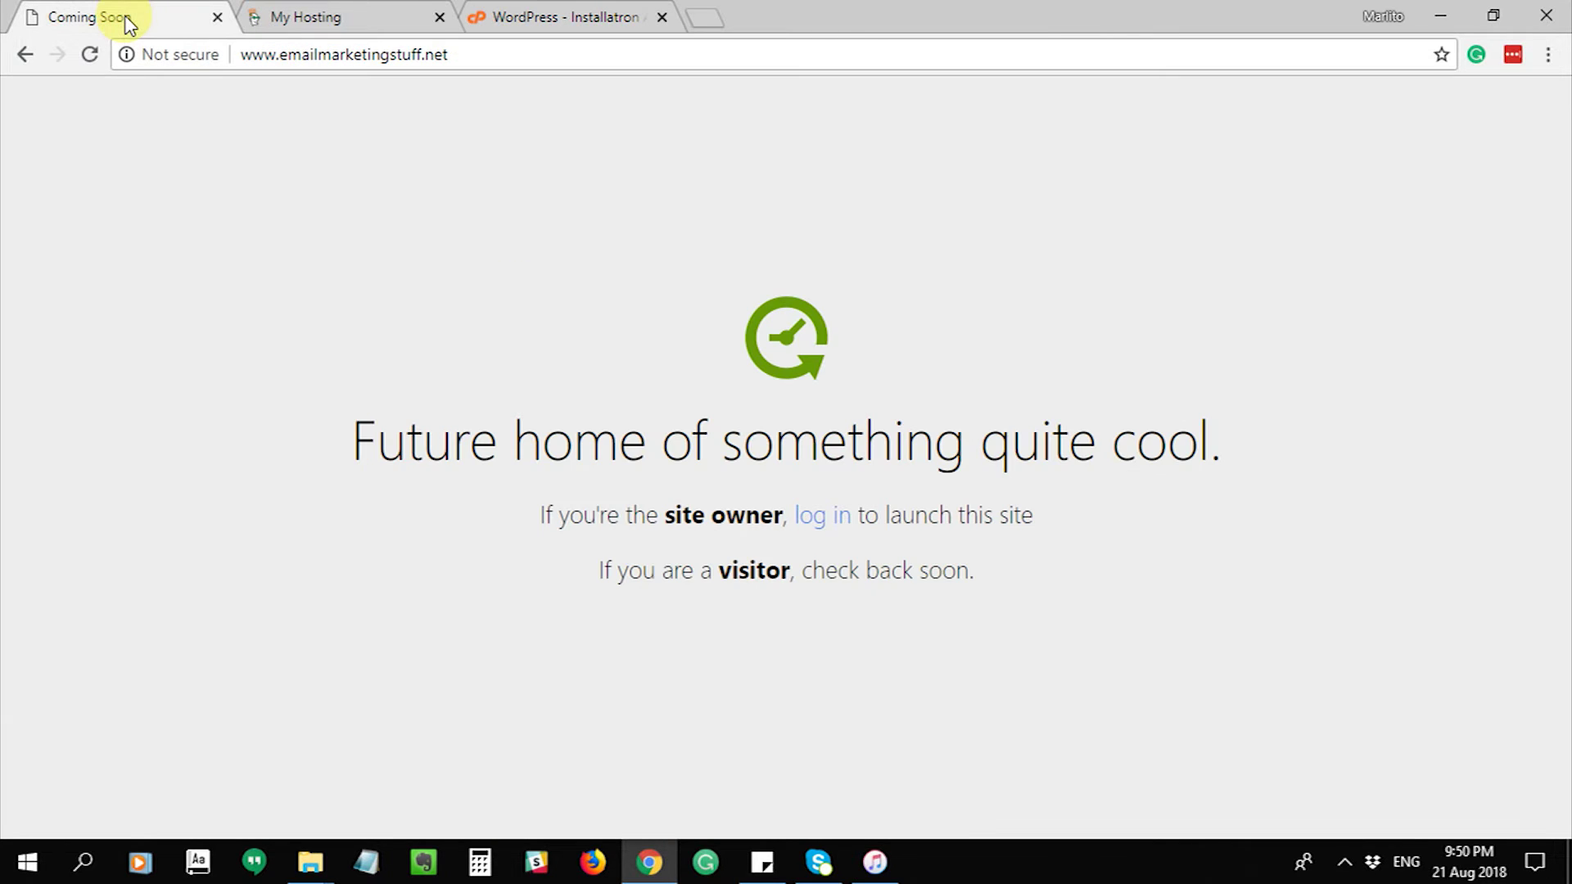
pyautogui.click(99, 55)
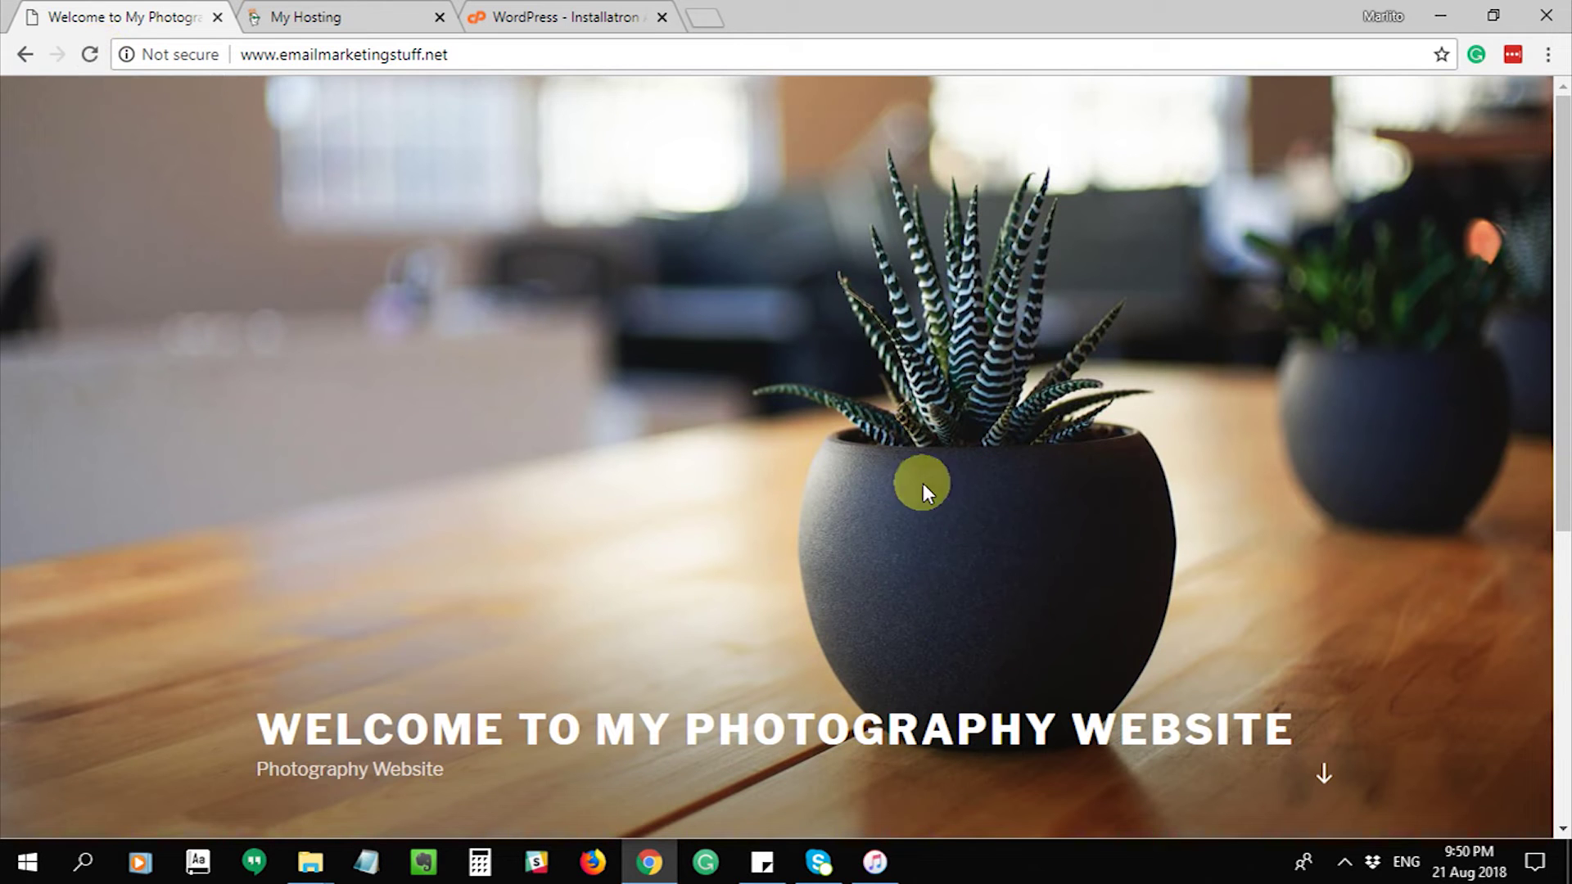
pyautogui.scroll(-5, 867, 291)
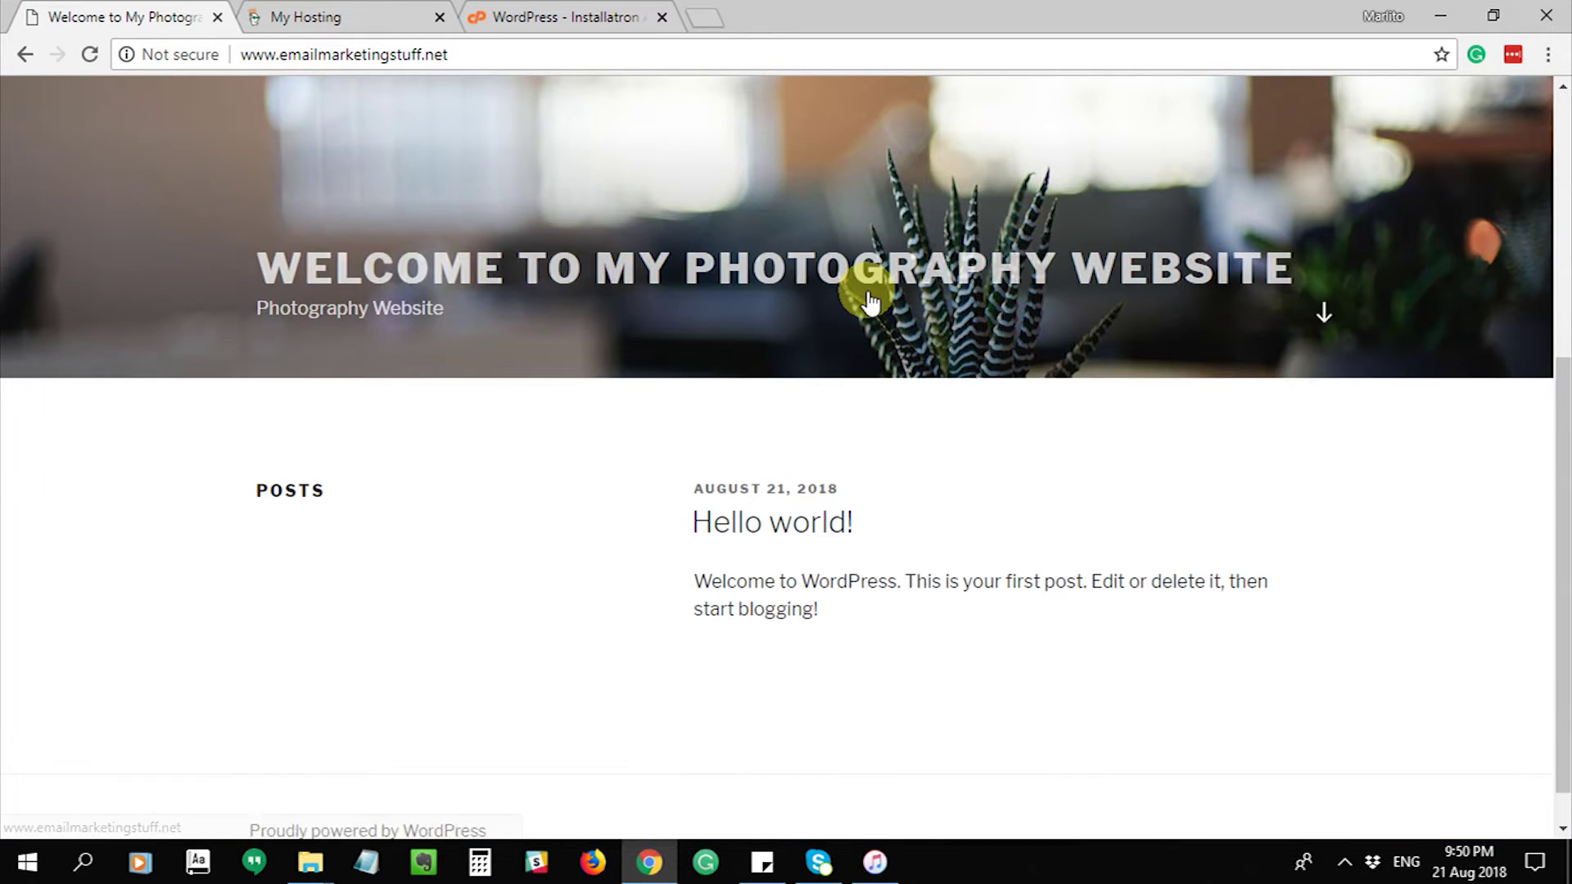
pyautogui.scroll(5, 872, 319)
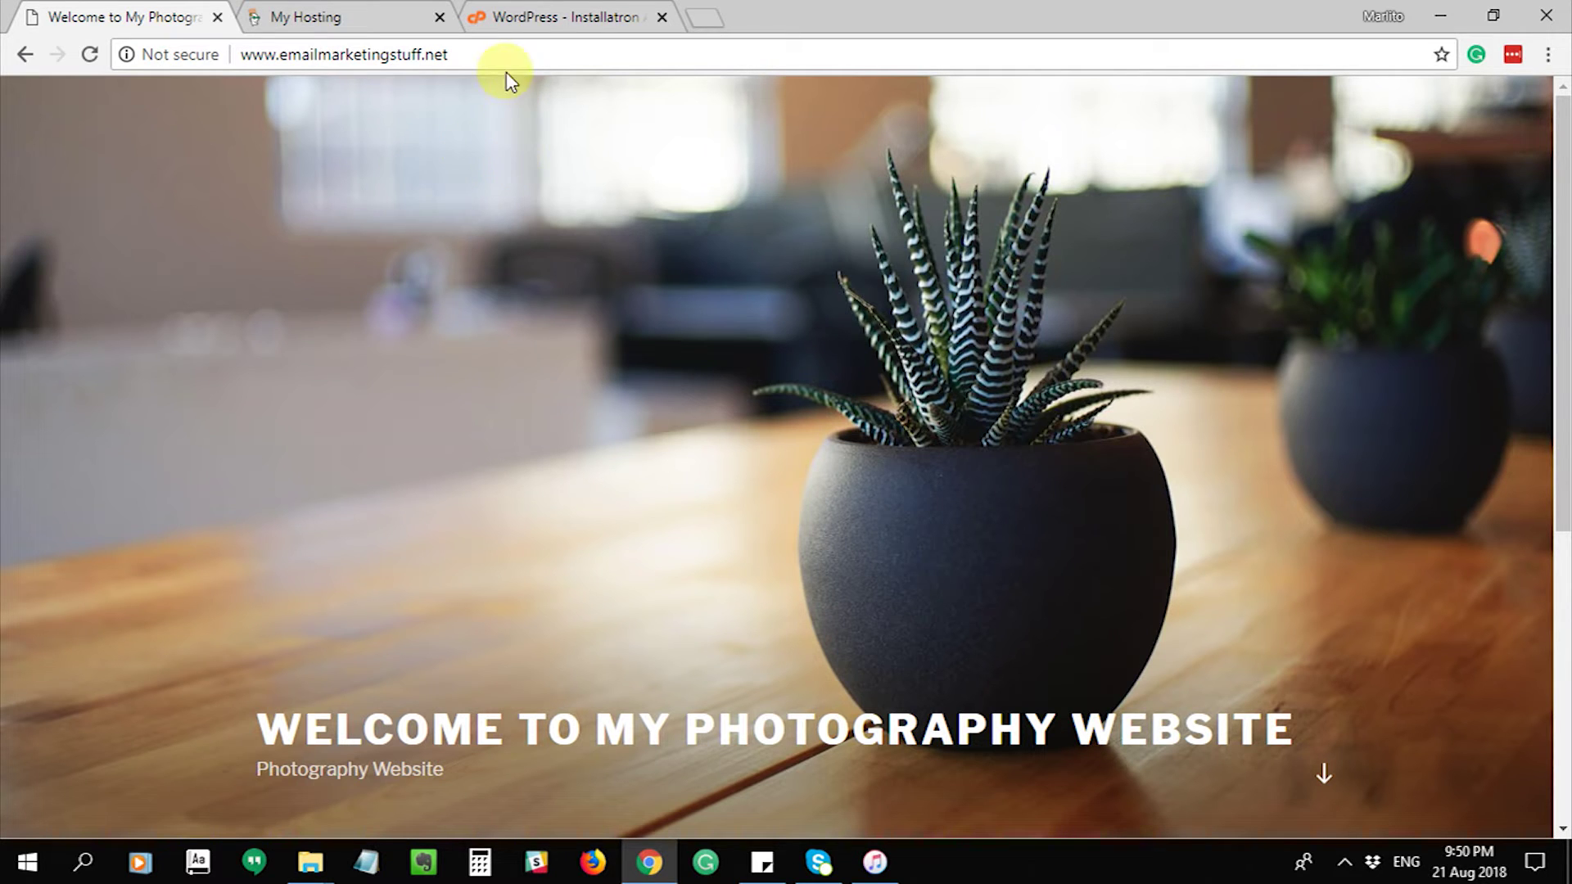
pyautogui.click(530, 16)
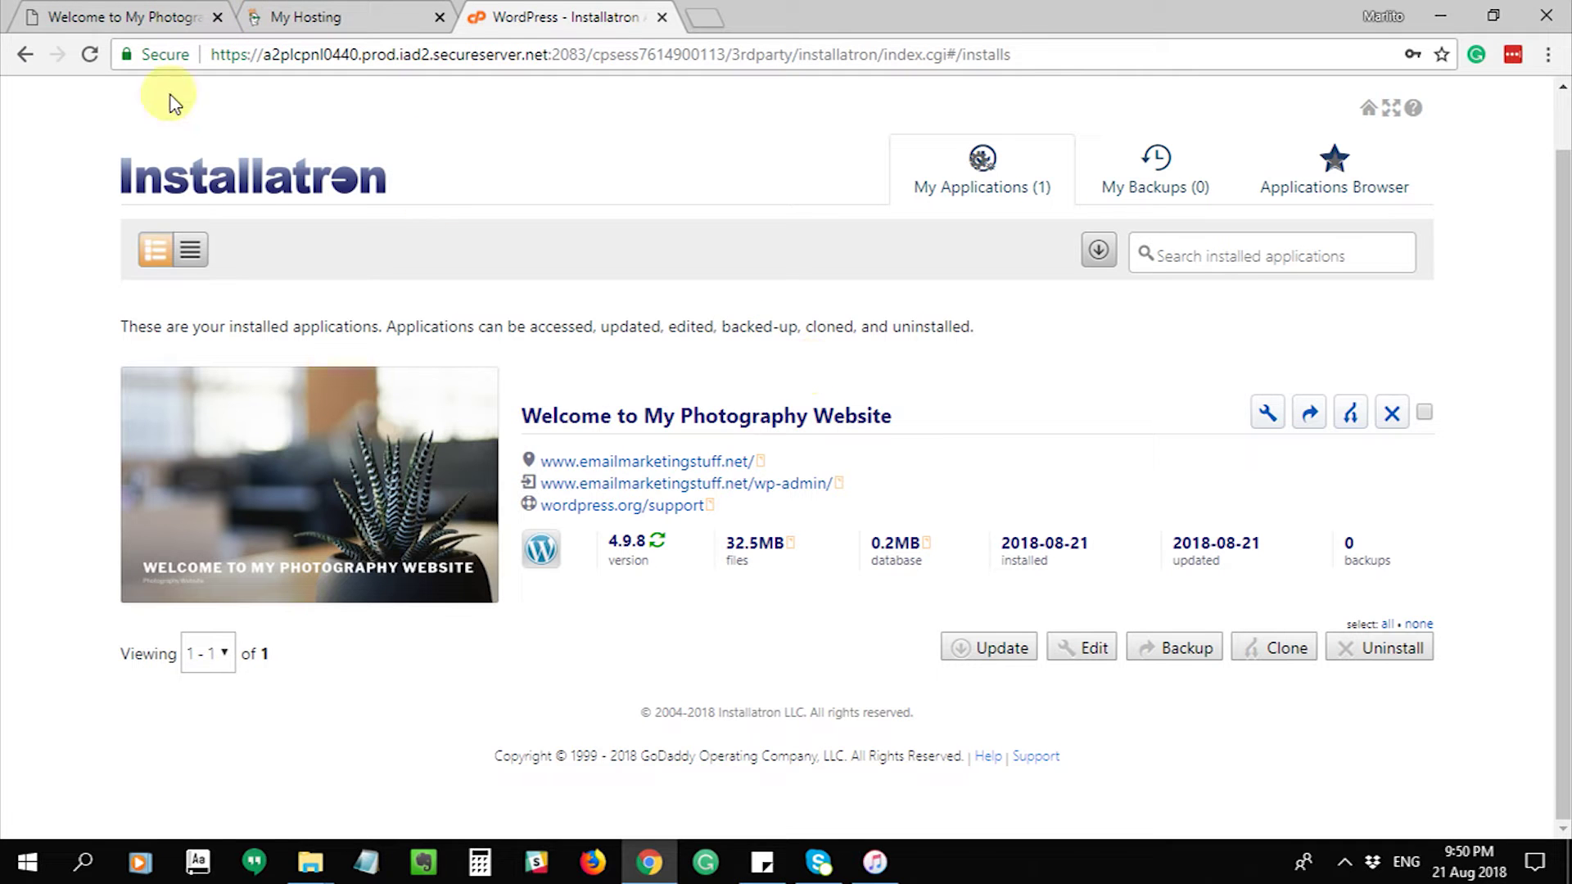
pyautogui.click(134, 16)
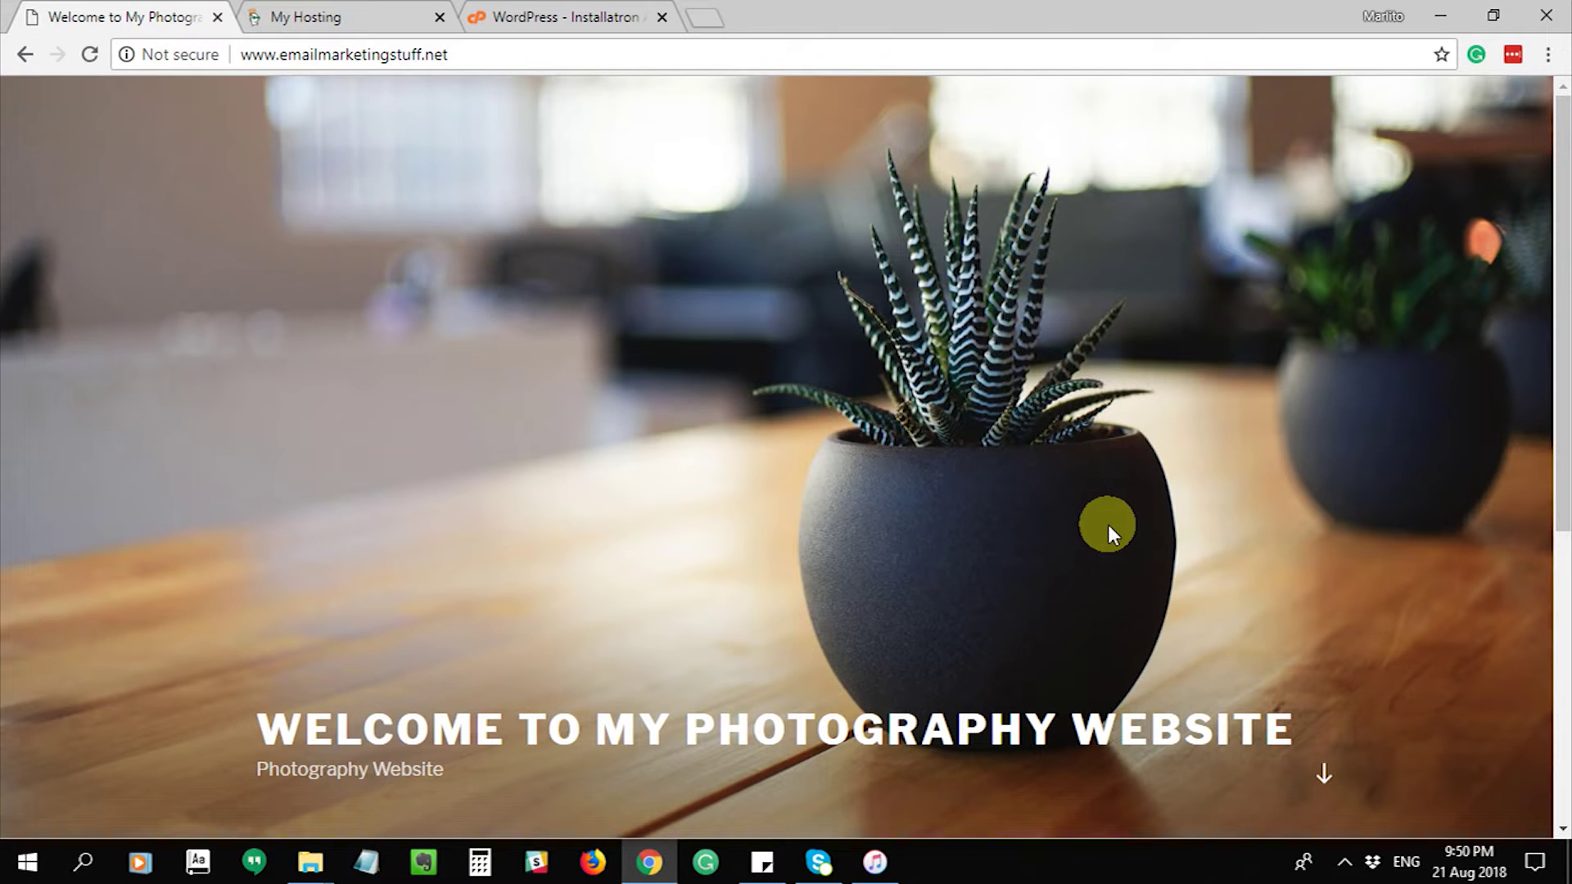
pyautogui.scroll(-5, 1108, 531)
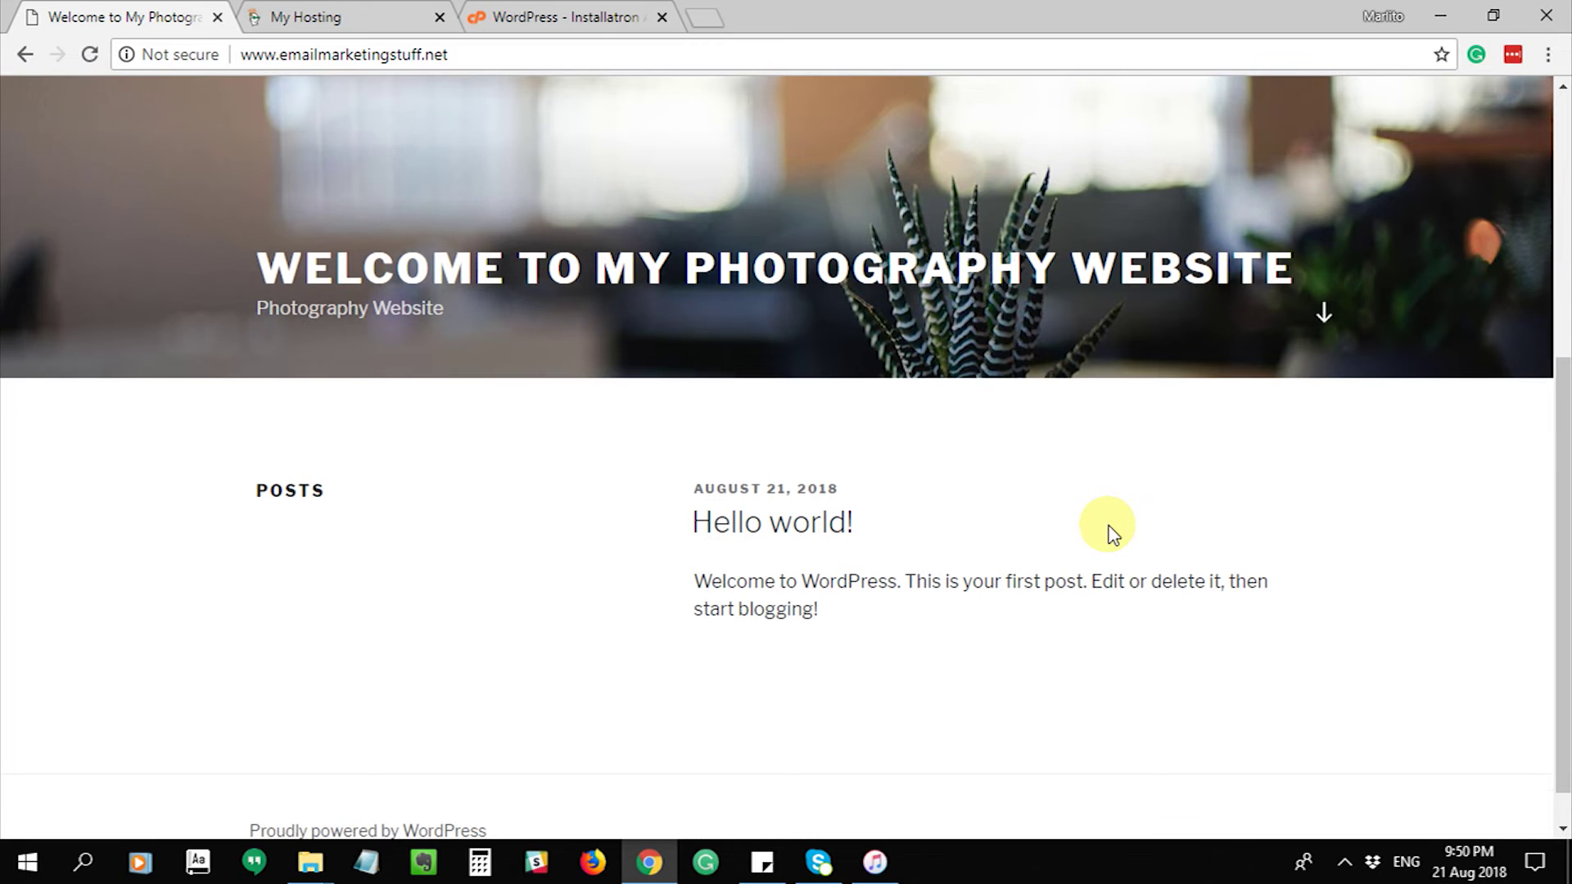
pyautogui.scroll(5, 1108, 530)
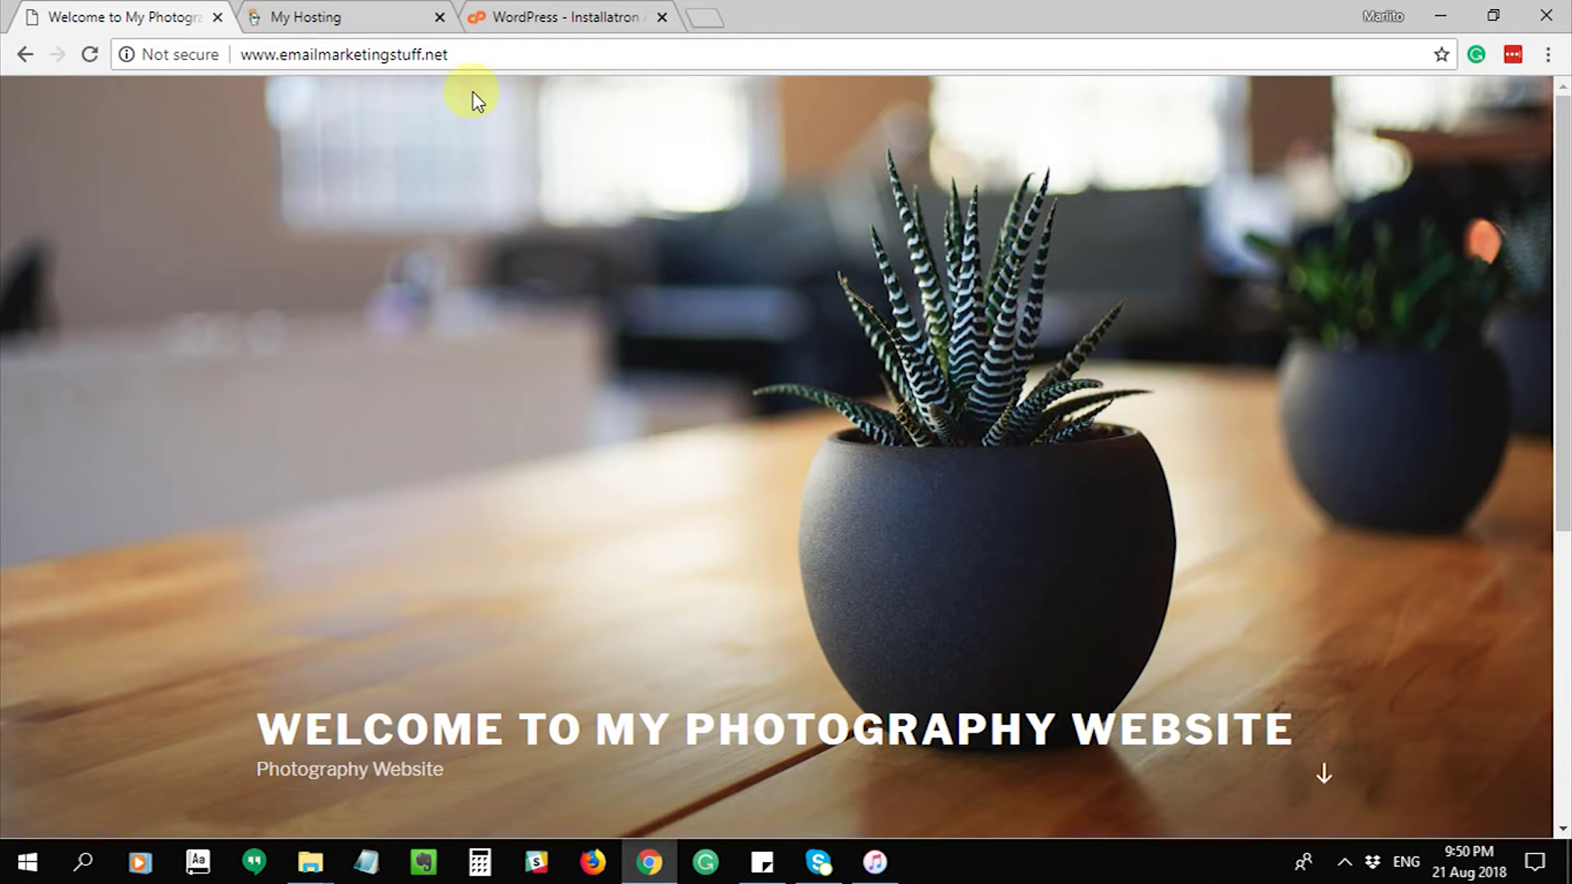
pyautogui.click(541, 17)
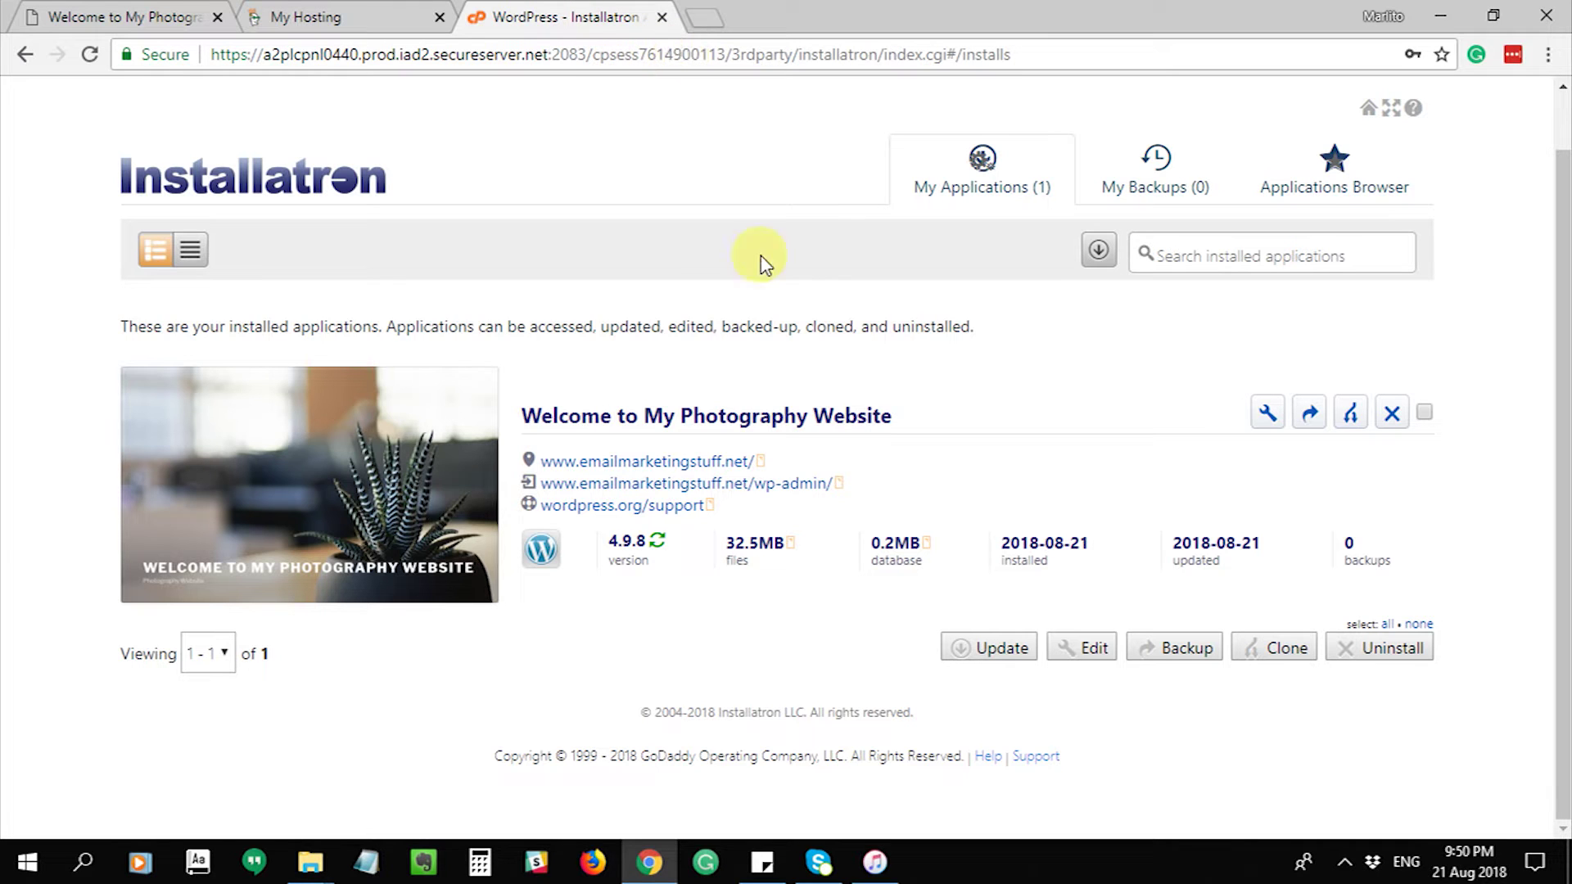
# - Open the site's wp-admin and skip the Quick Start Wizard, confirming the choice
pyautogui.click(766, 485)
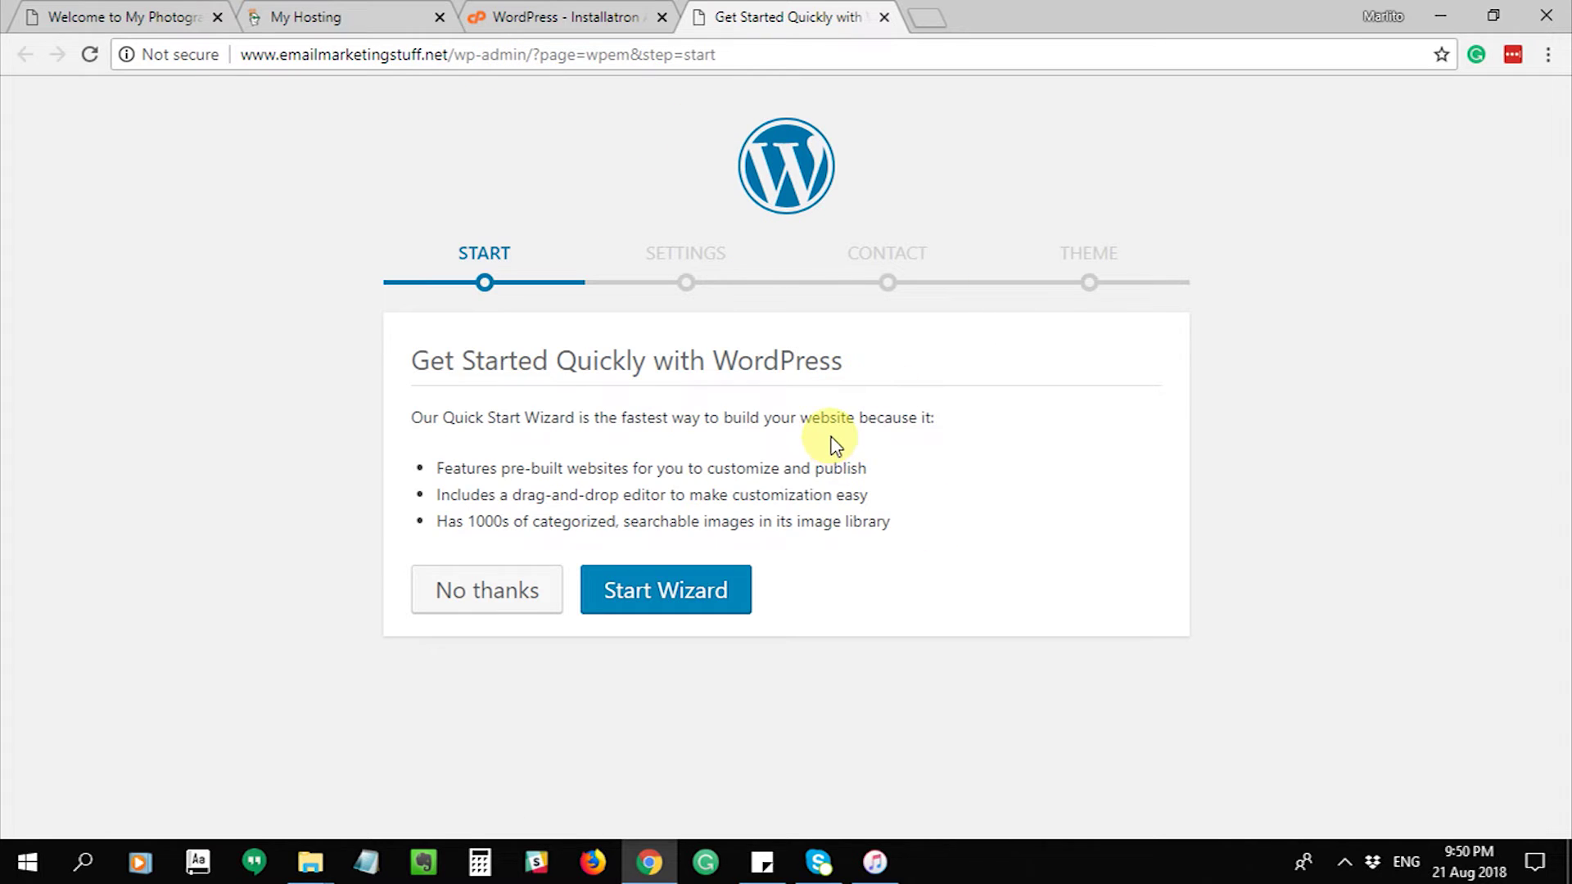
pyautogui.click(477, 598)
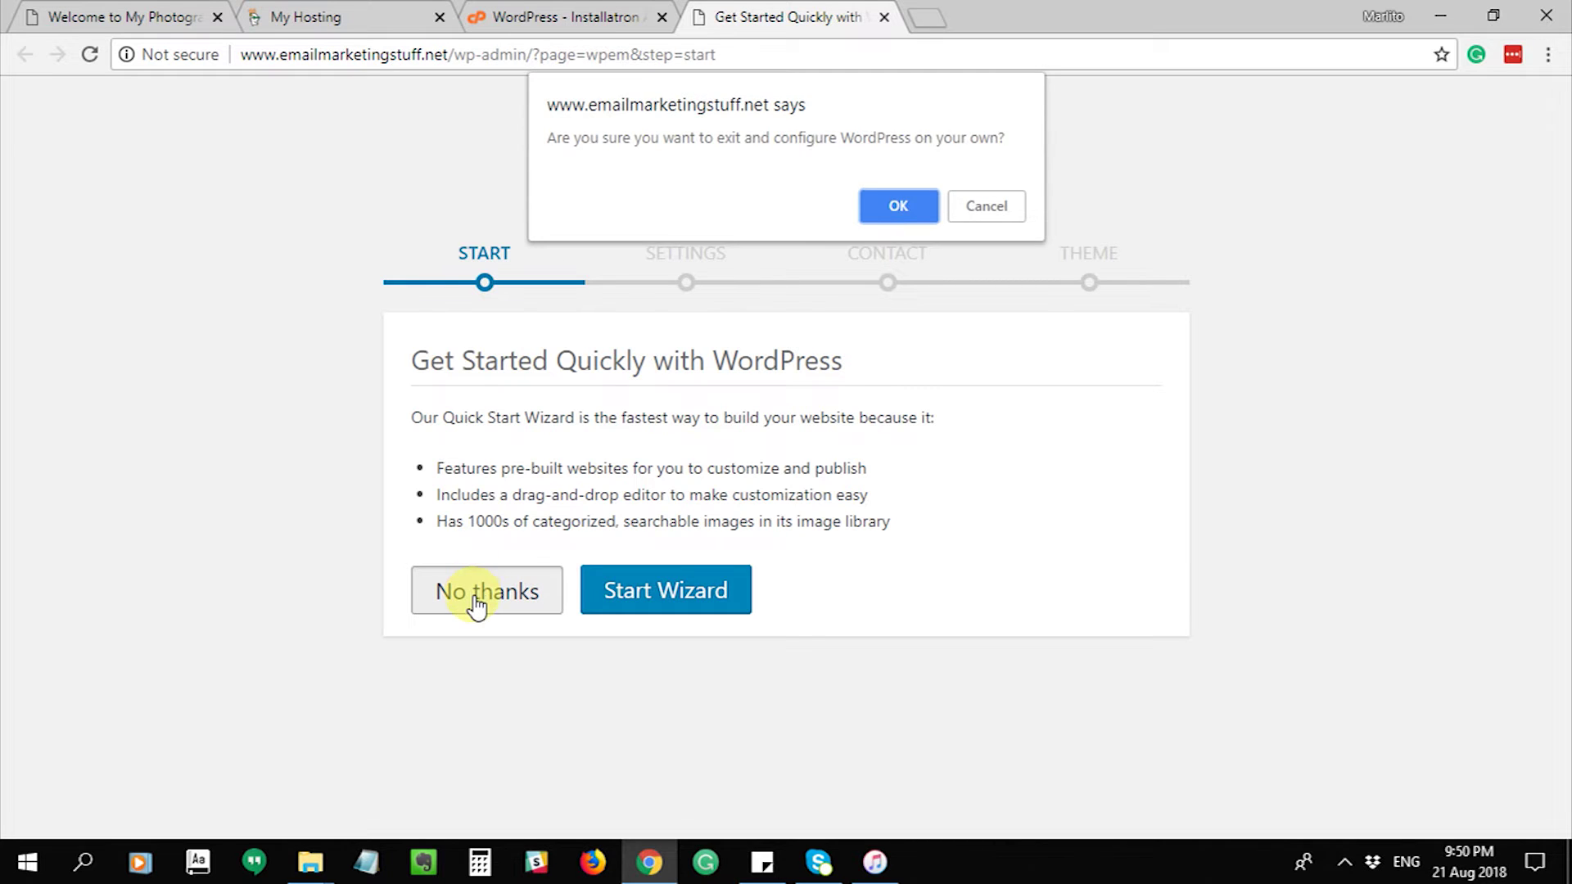
pyautogui.click(883, 205)
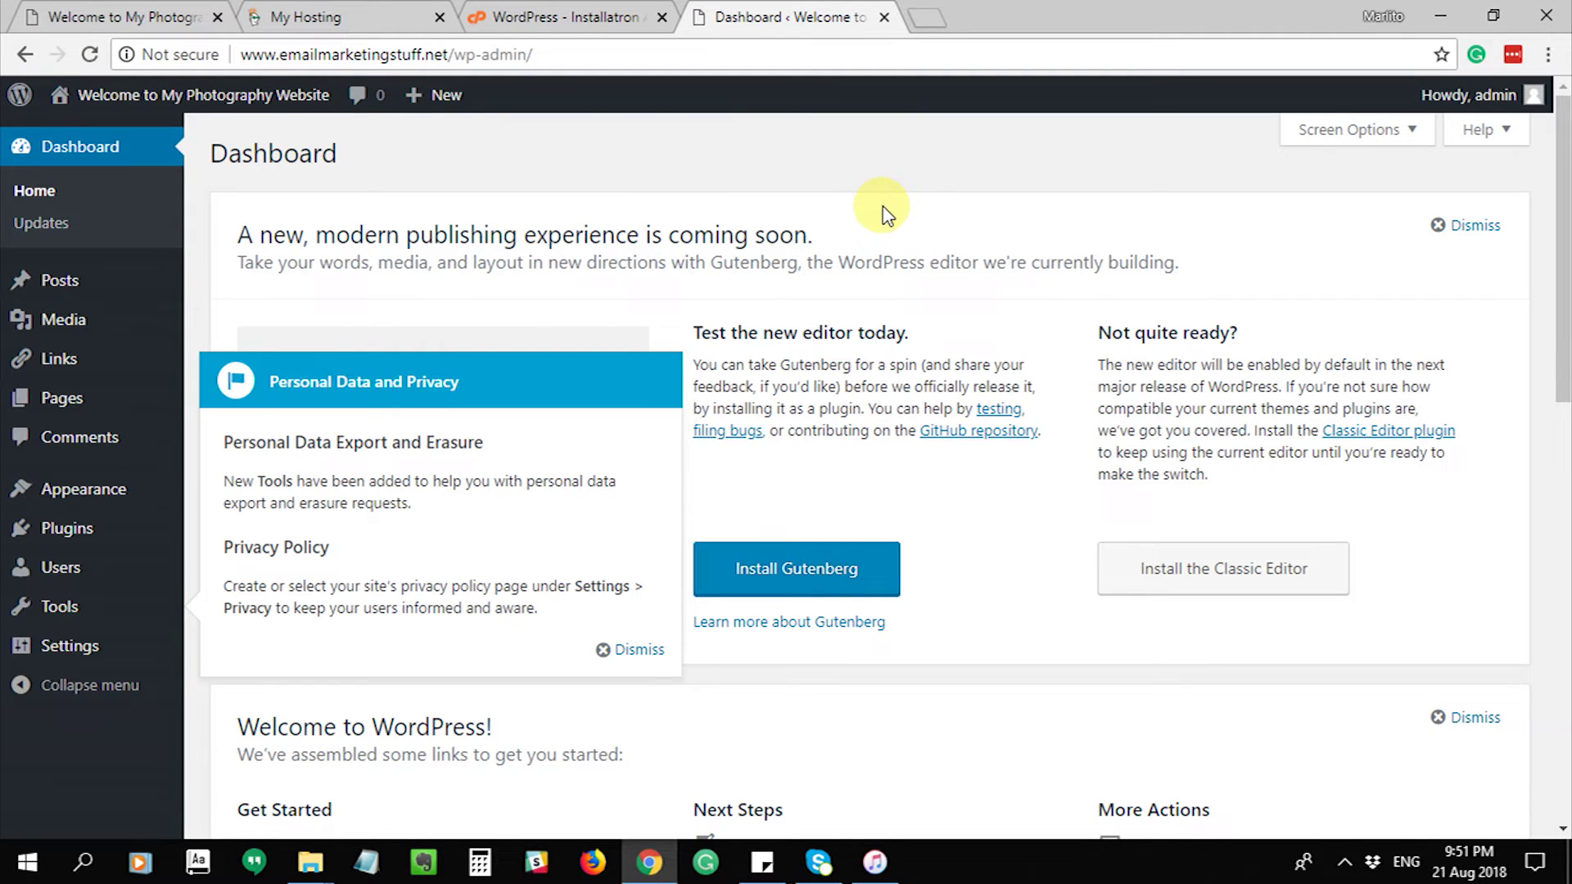
# - Dismiss the privacy notice and go to Appearance > Themes > Add New
pyautogui.click(629, 652)
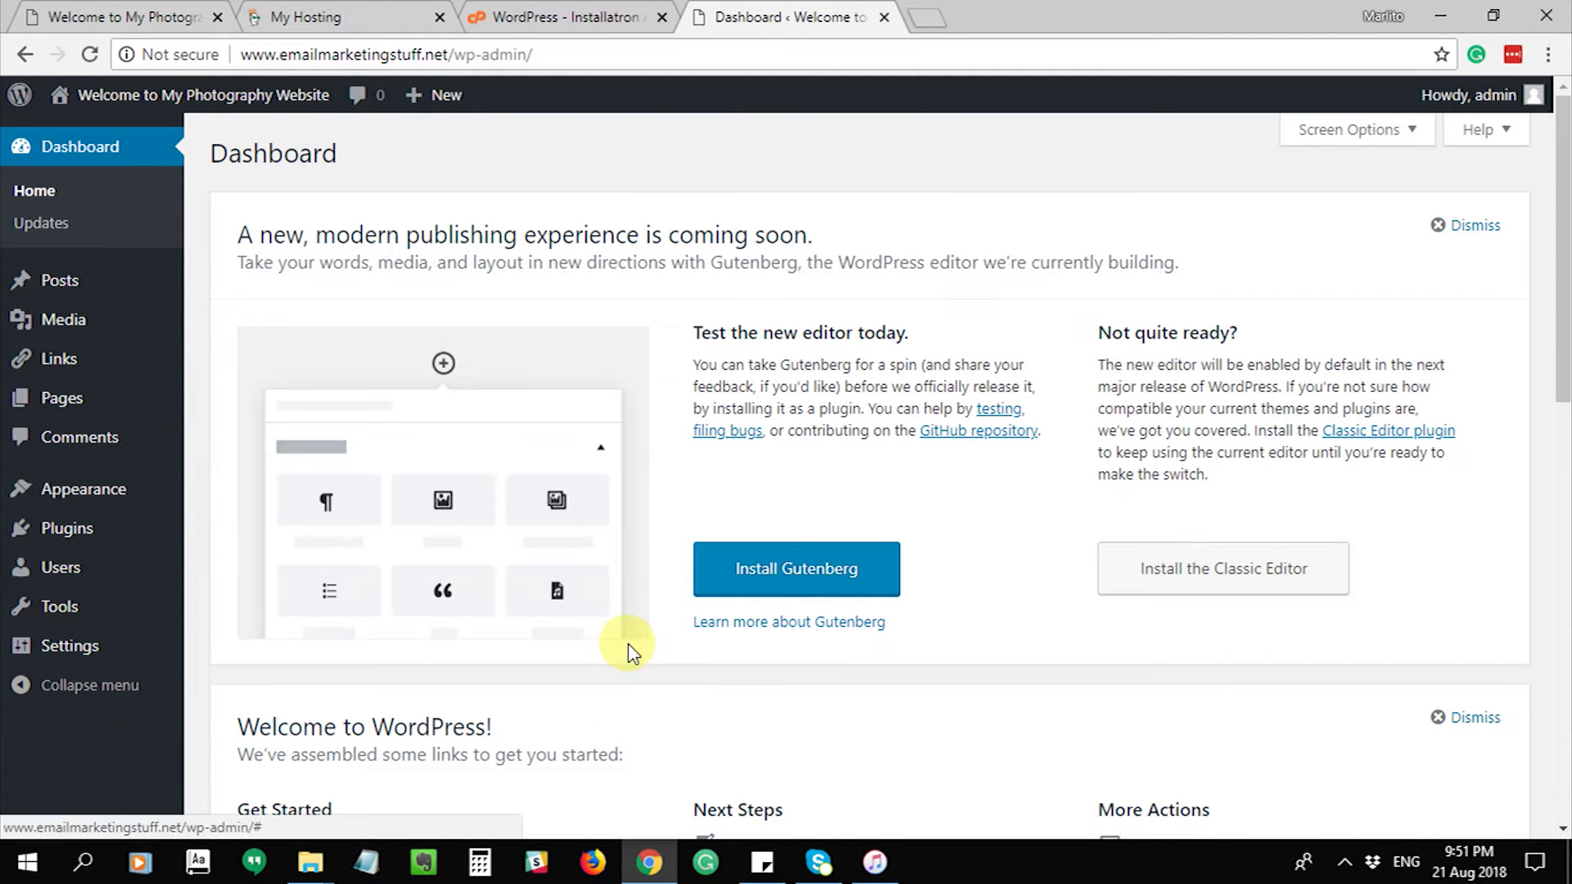
pyautogui.moveTo(7, 290)
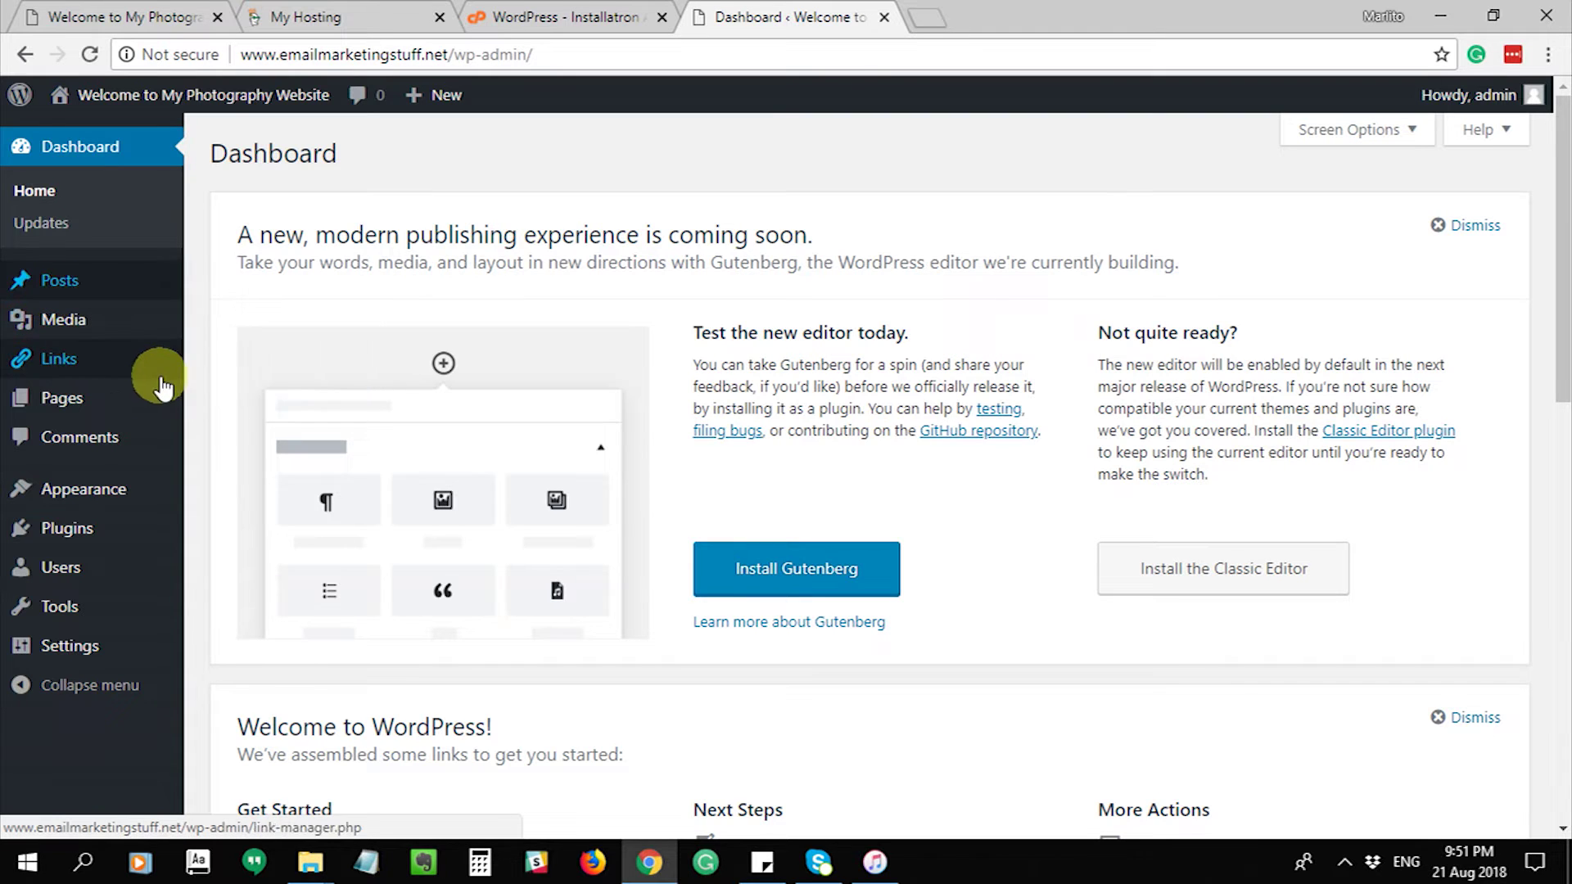
pyautogui.moveTo(121, 510)
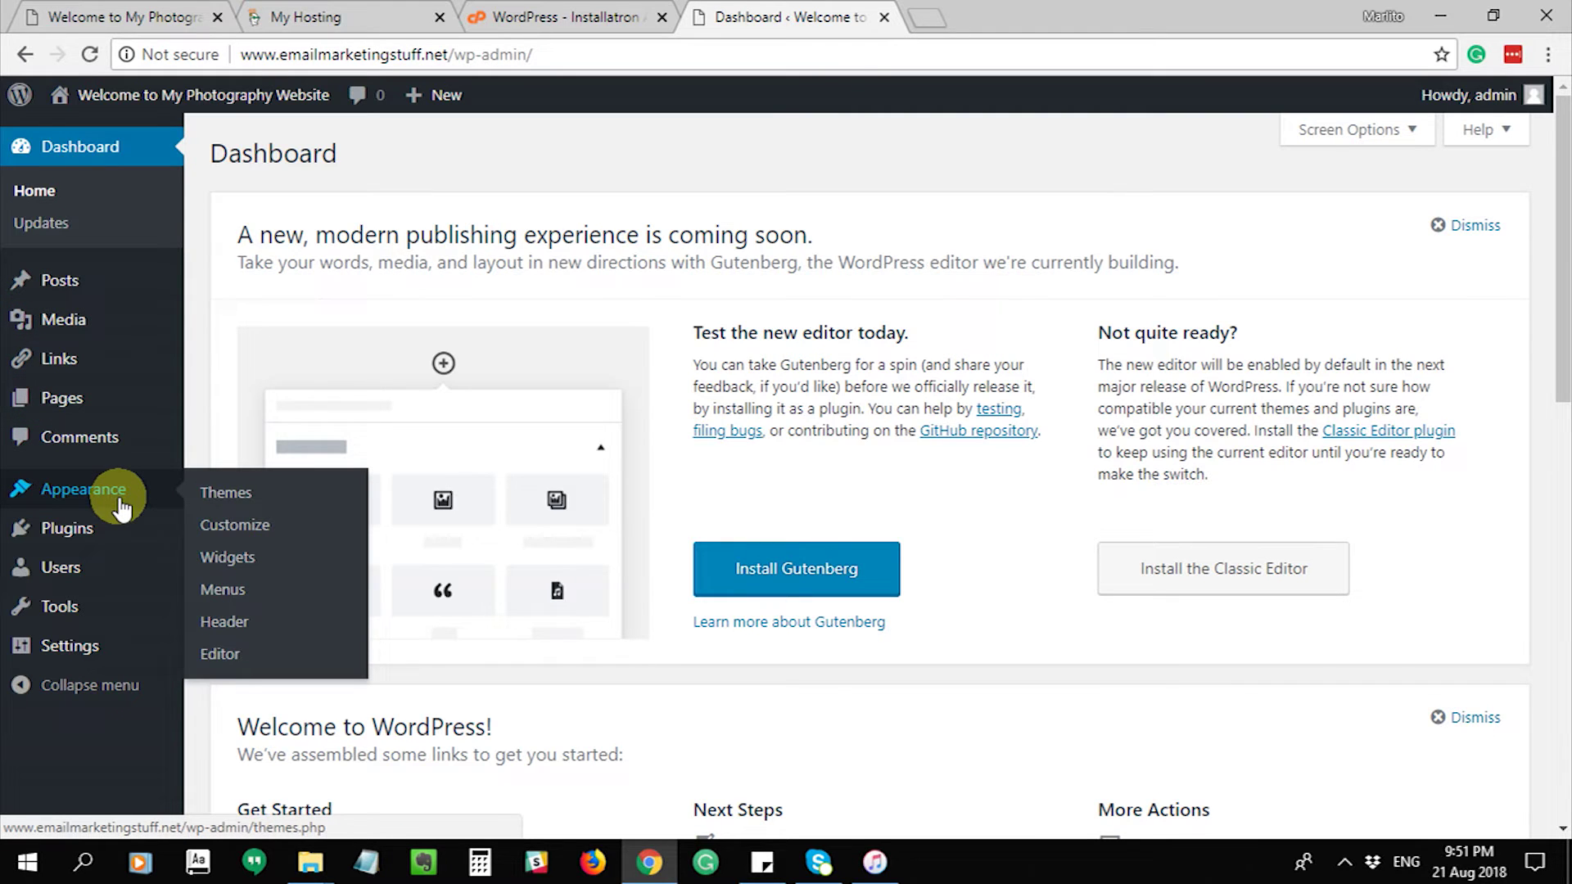
pyautogui.click(223, 496)
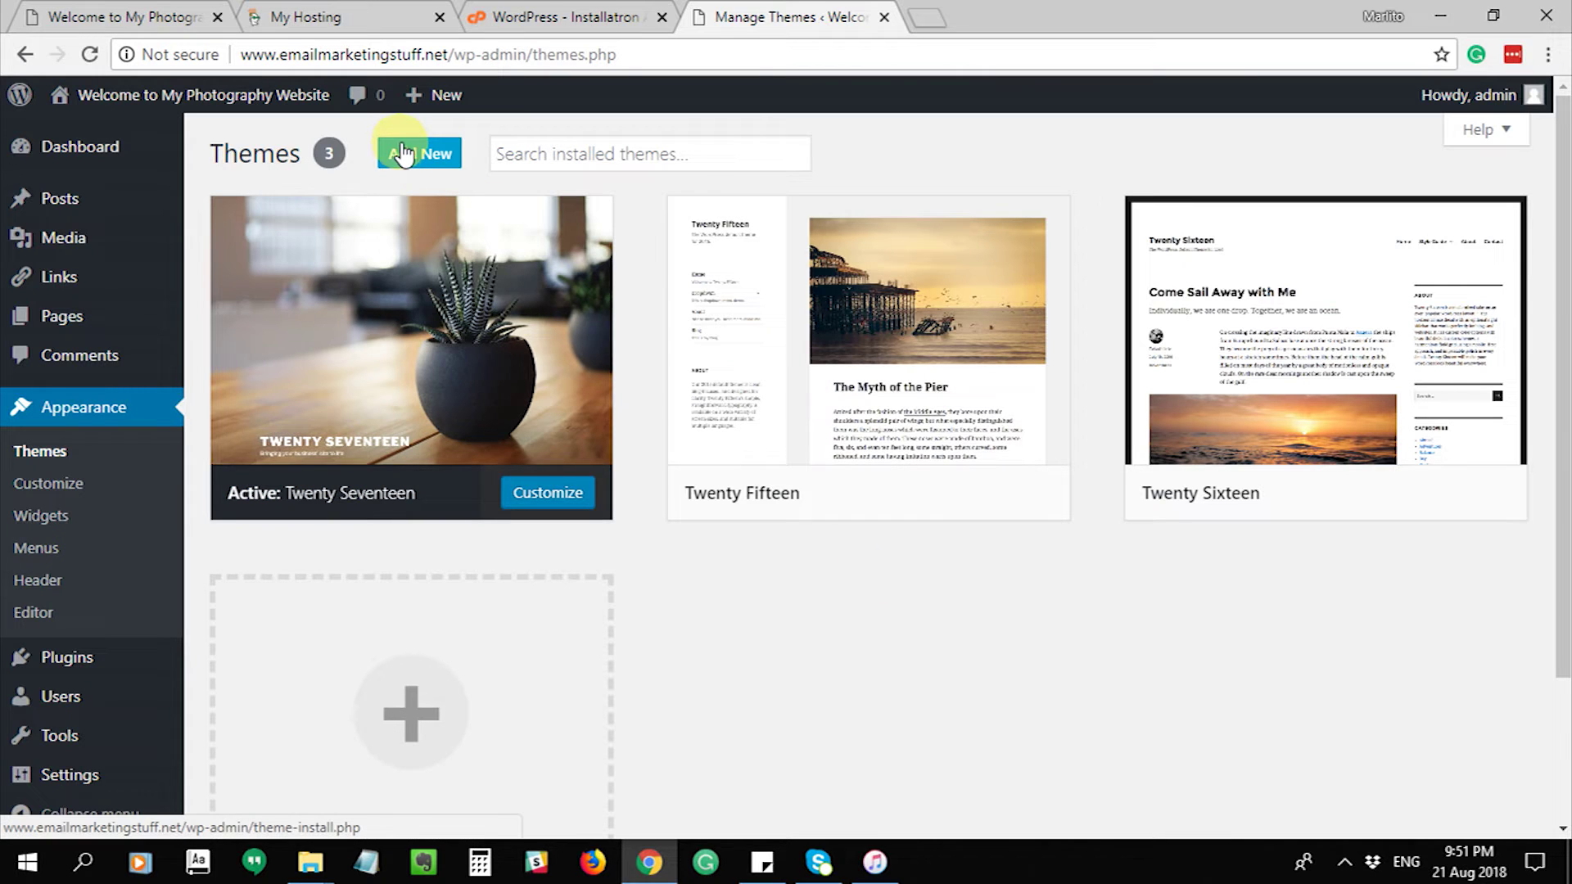
pyautogui.click(403, 160)
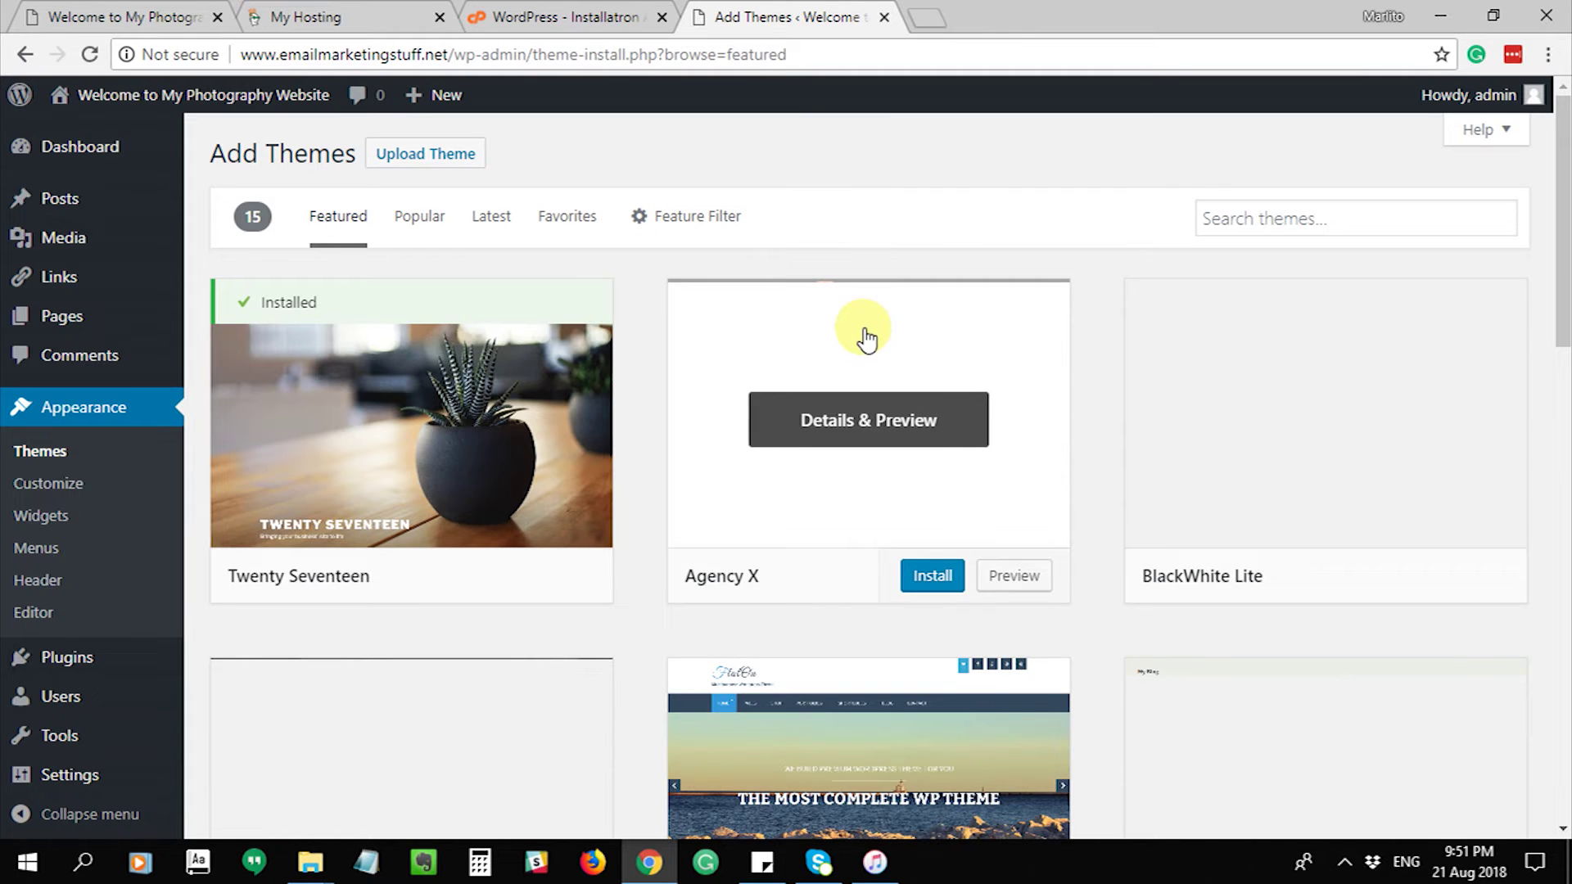
# - Search the theme directory for 'photography' and scroll the results to find Seos Photography
pyautogui.click(1259, 215)
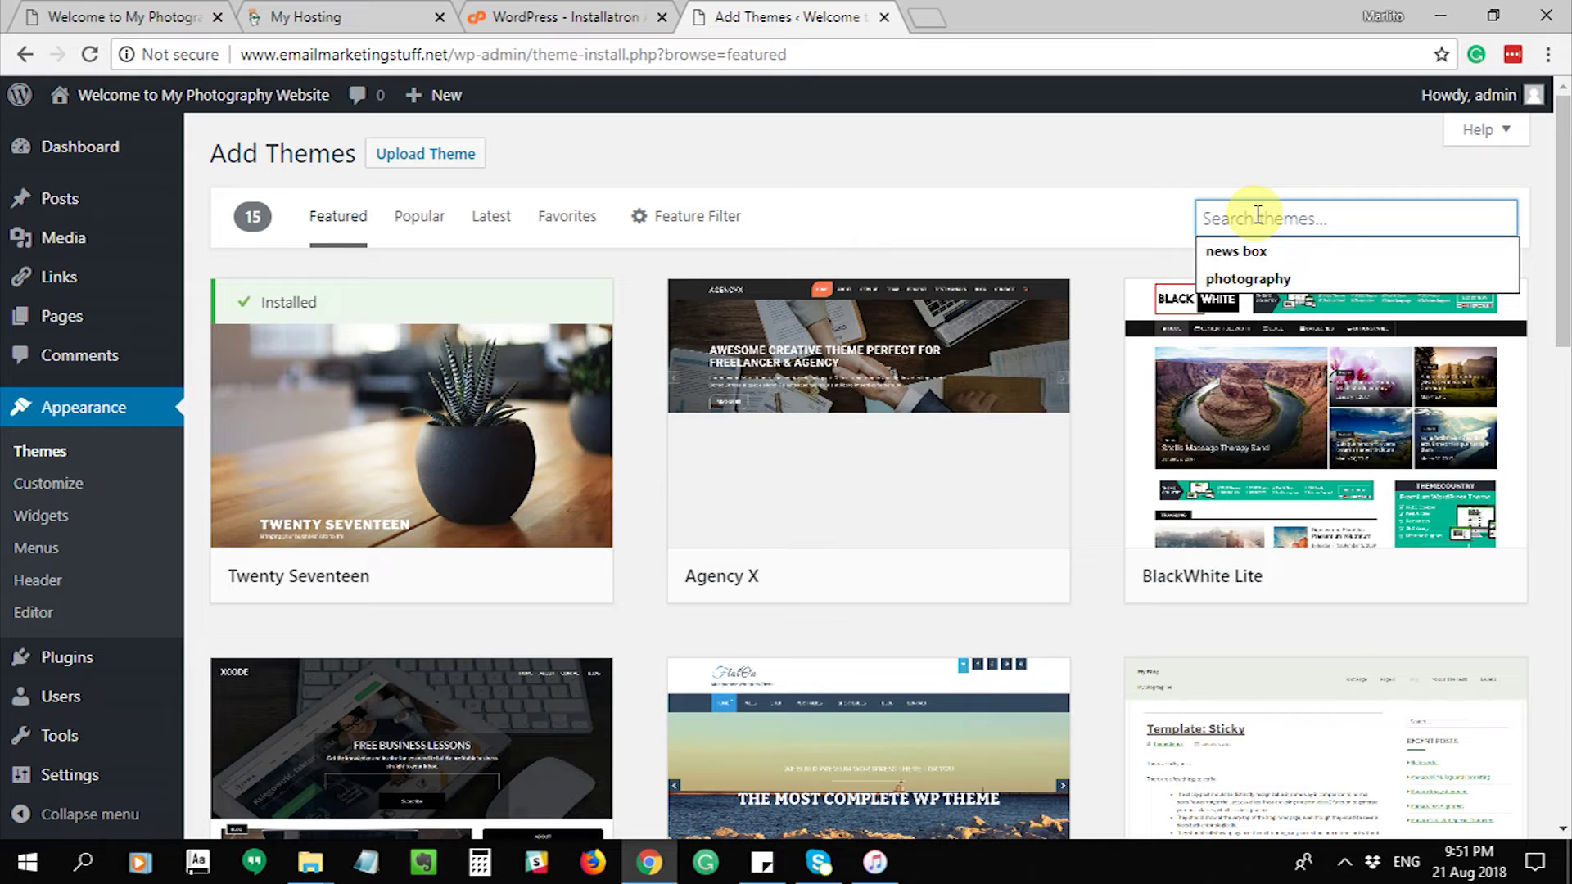
pyautogui.click(1258, 282)
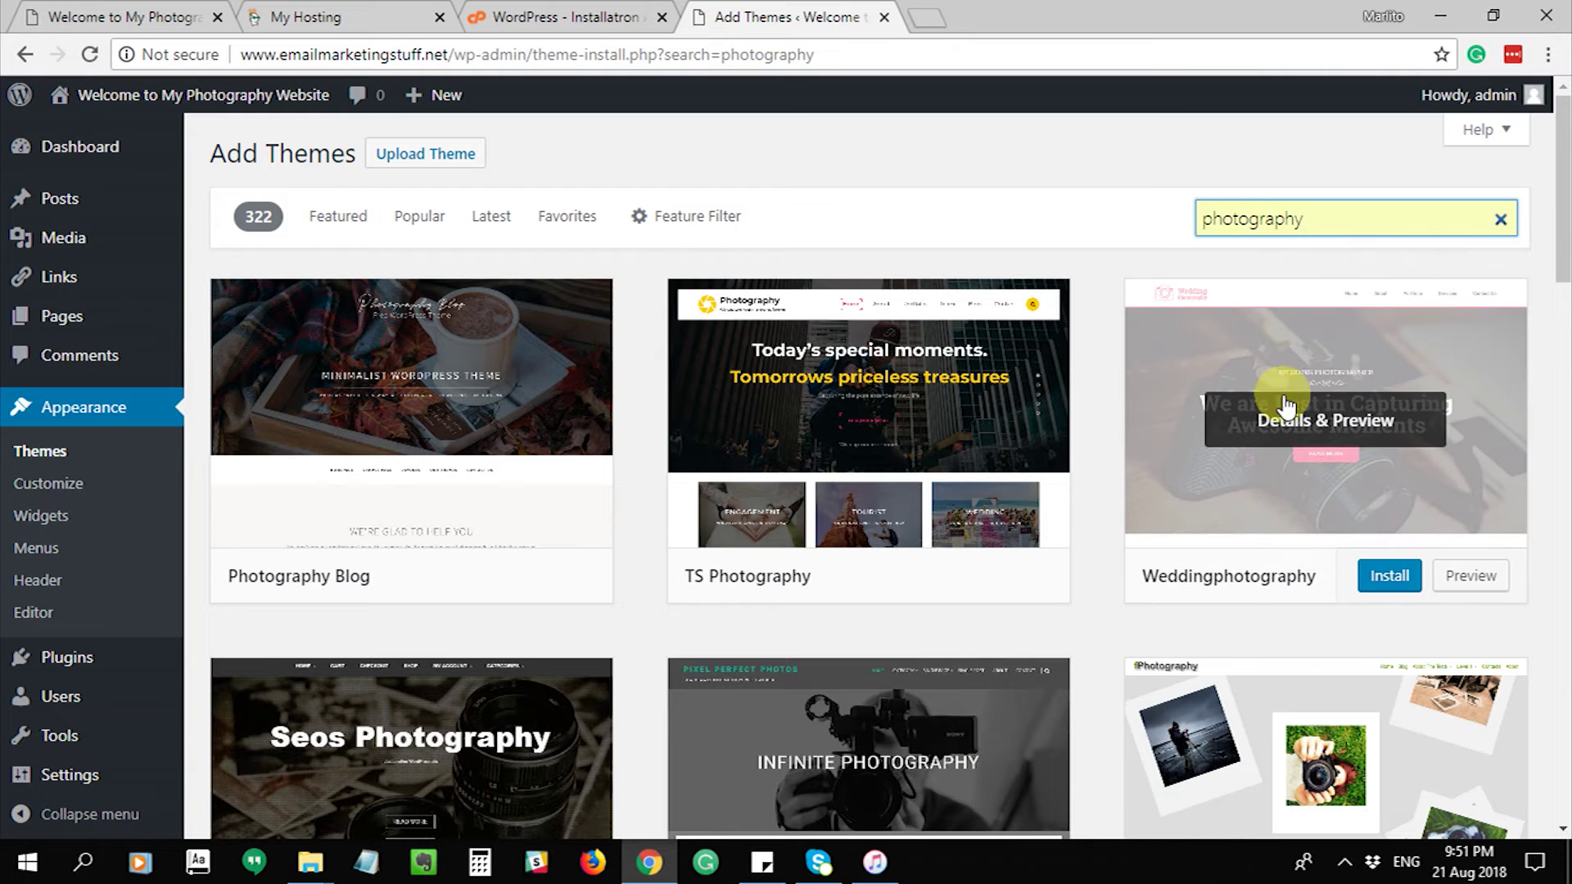
pyautogui.scroll(-3, 1107, 453)
pyautogui.scroll(-6, 1108, 452)
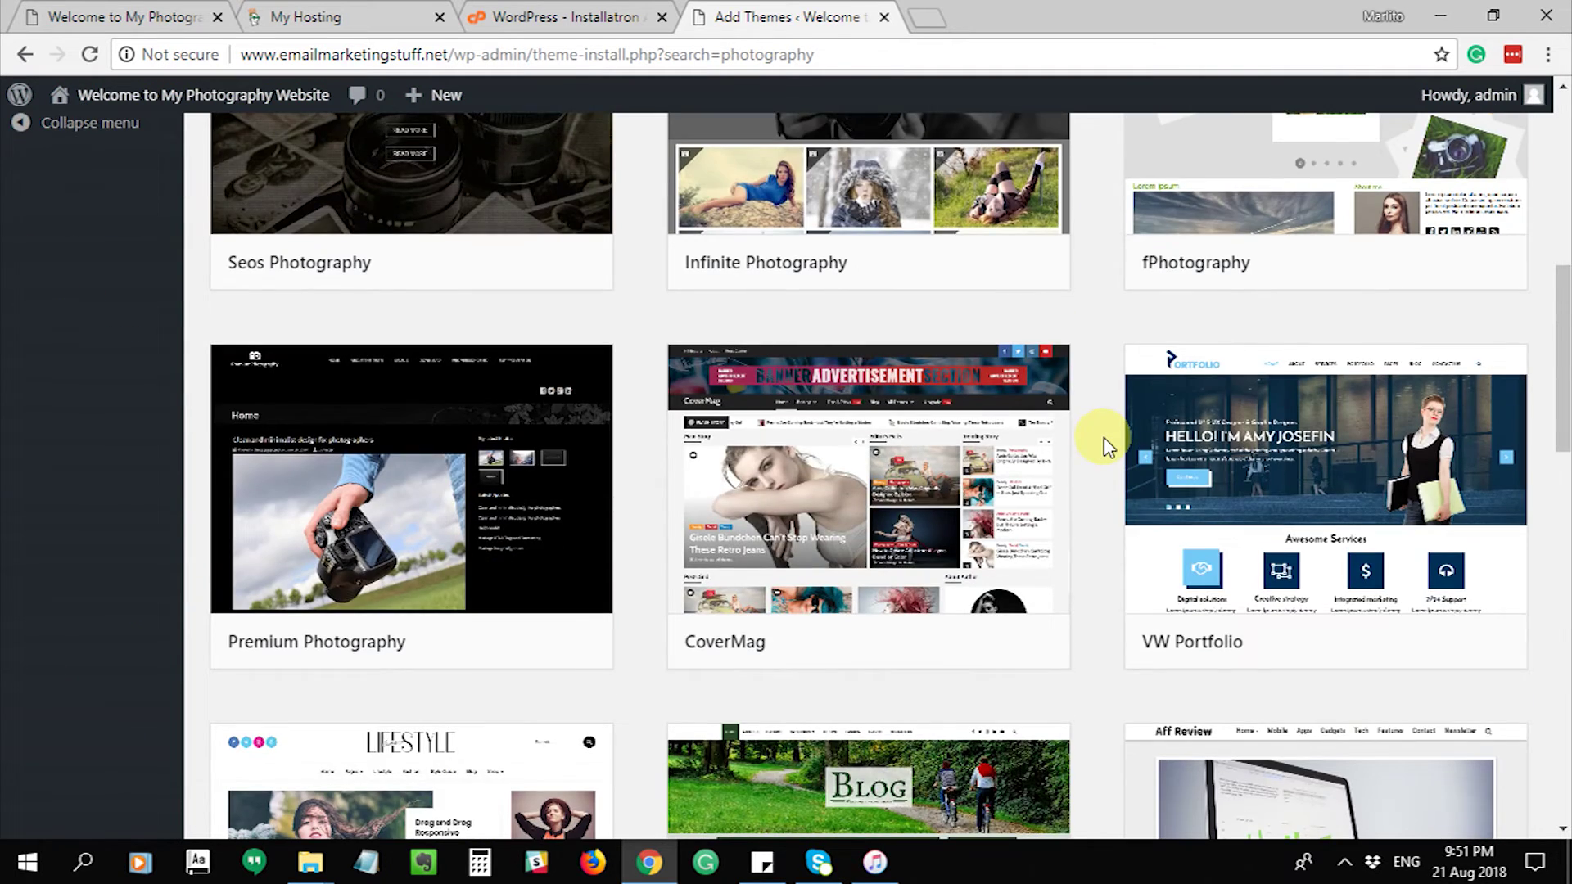
pyautogui.scroll(-5, 1107, 446)
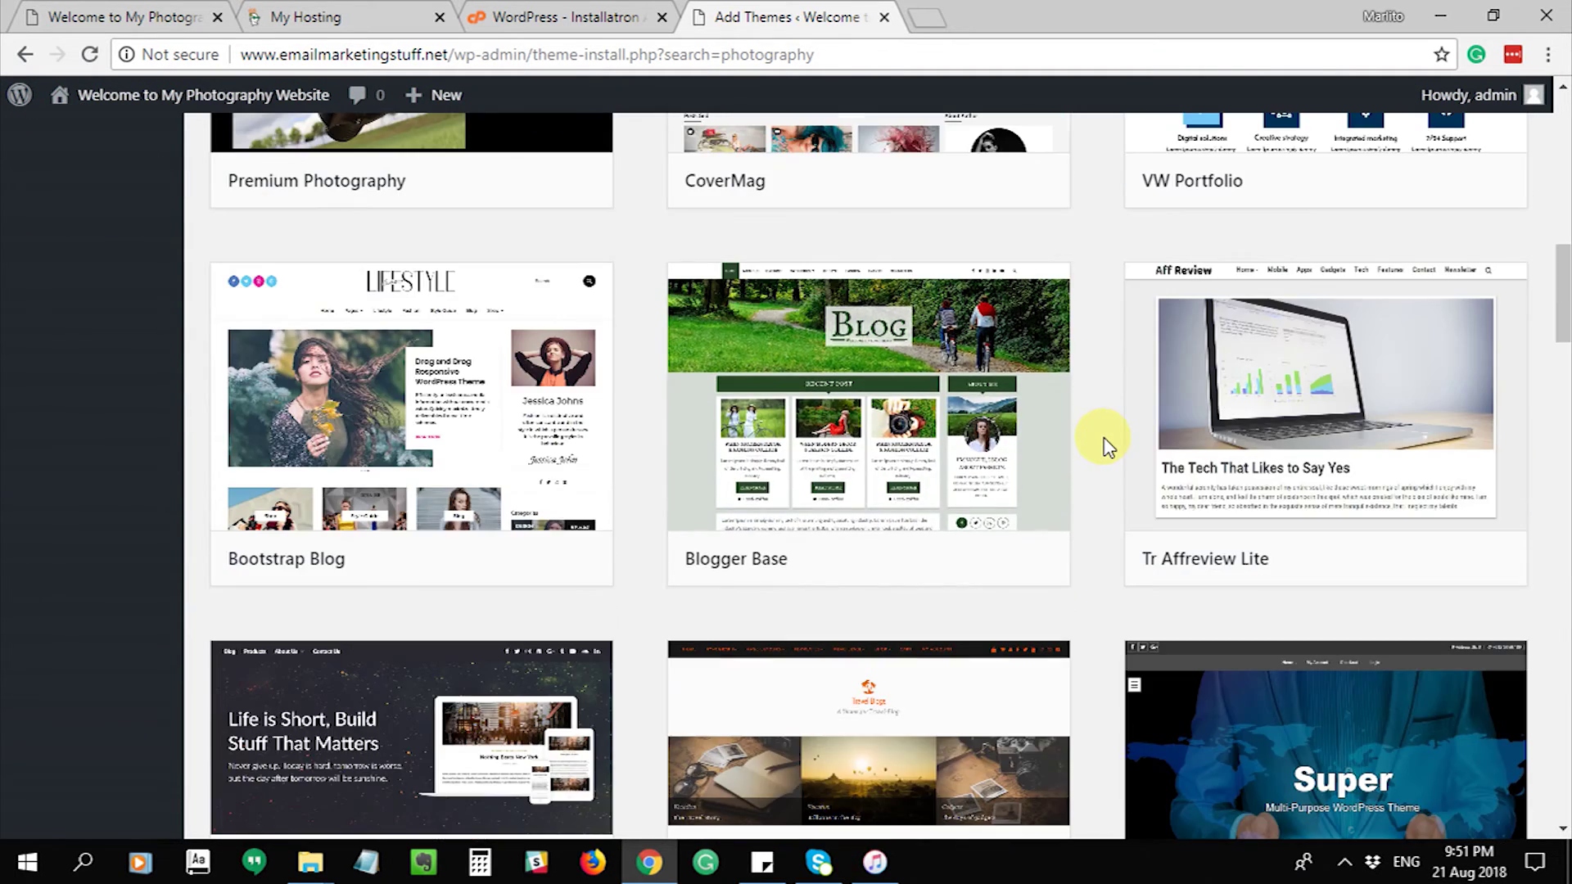
pyautogui.scroll(-2, 1108, 446)
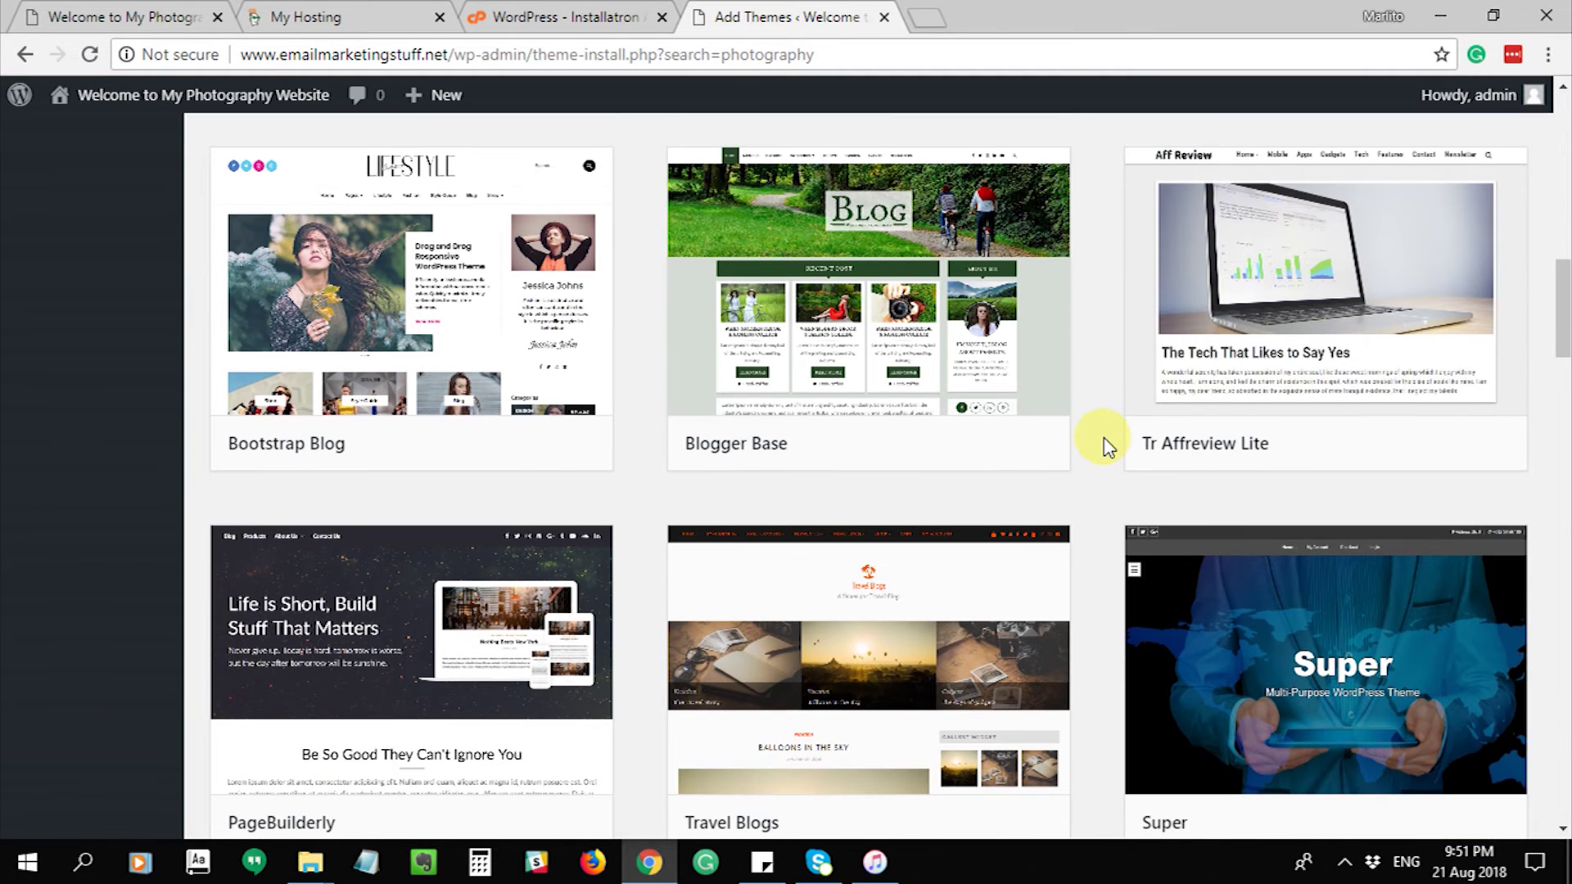
pyautogui.moveTo(766, 455)
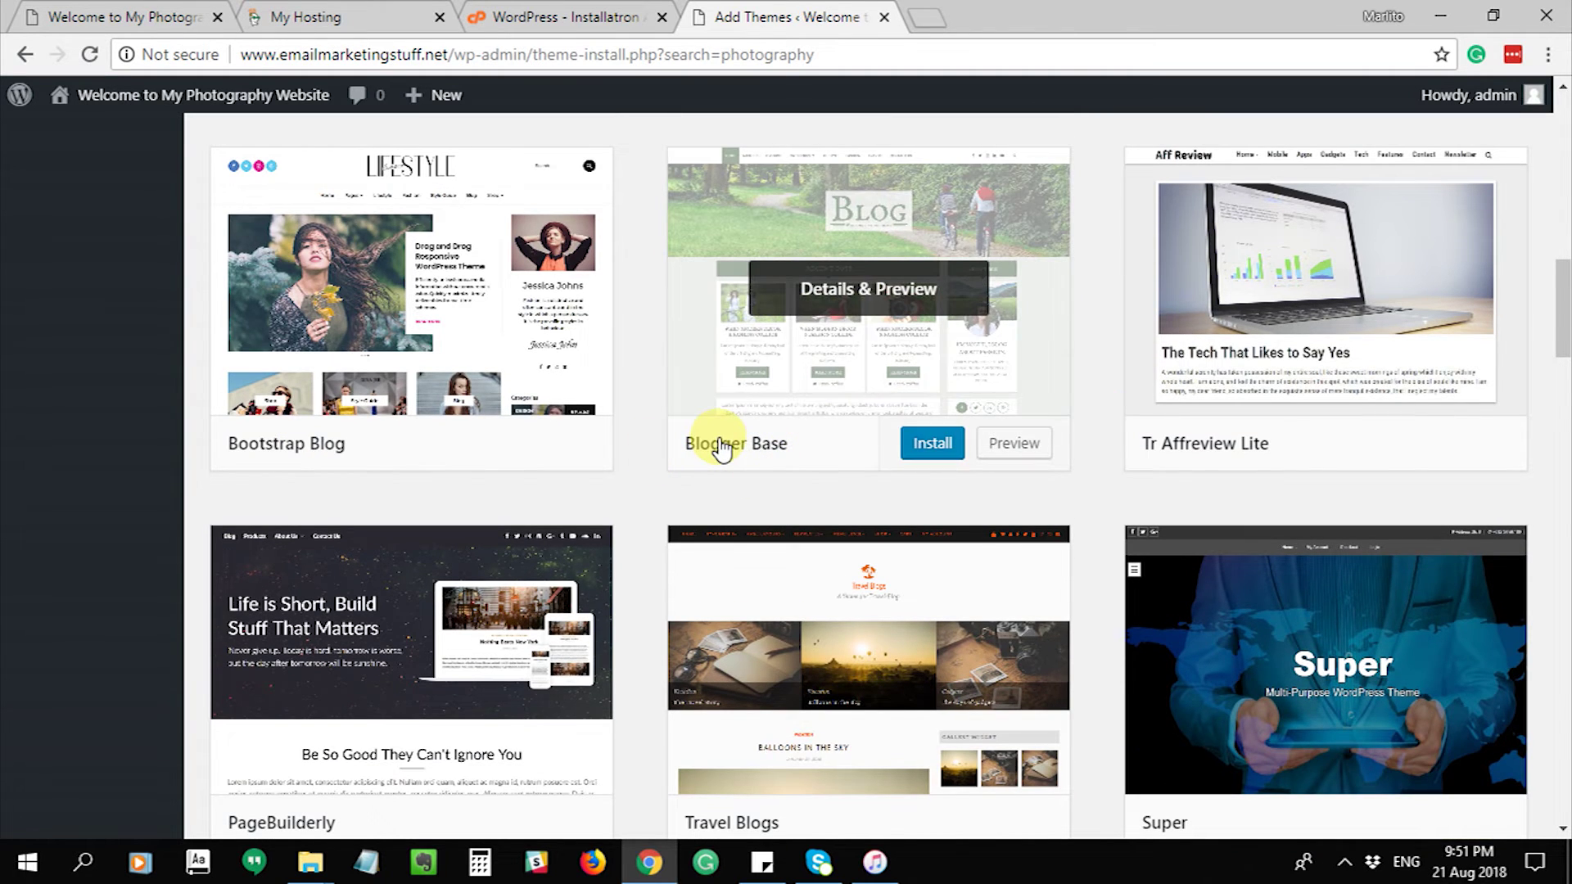
pyautogui.scroll(-3, 946, 516)
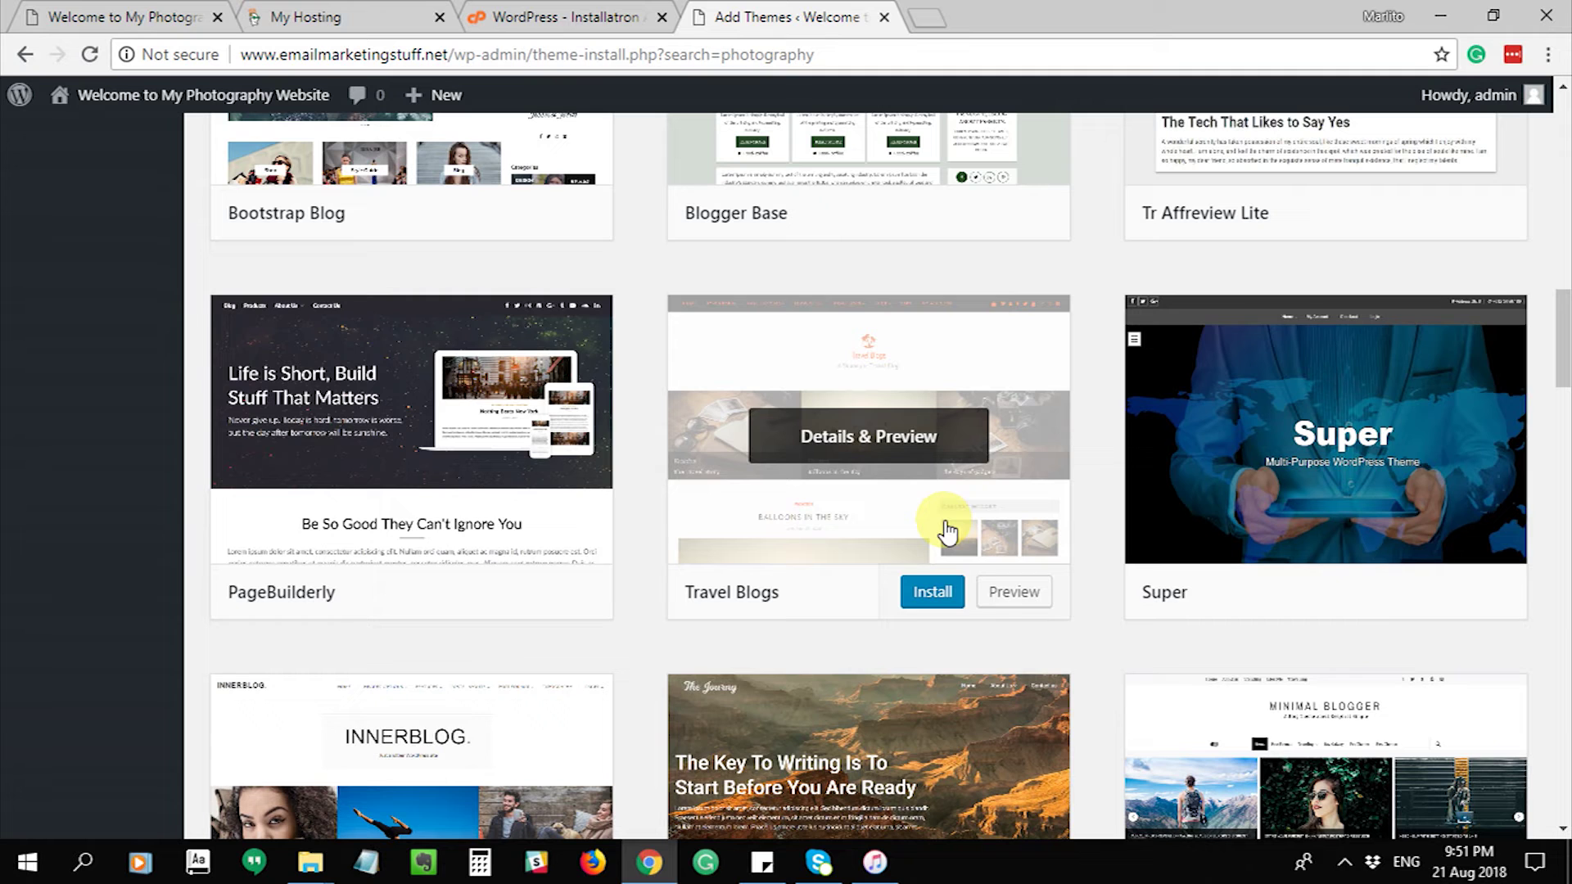
pyautogui.scroll(-3, 946, 524)
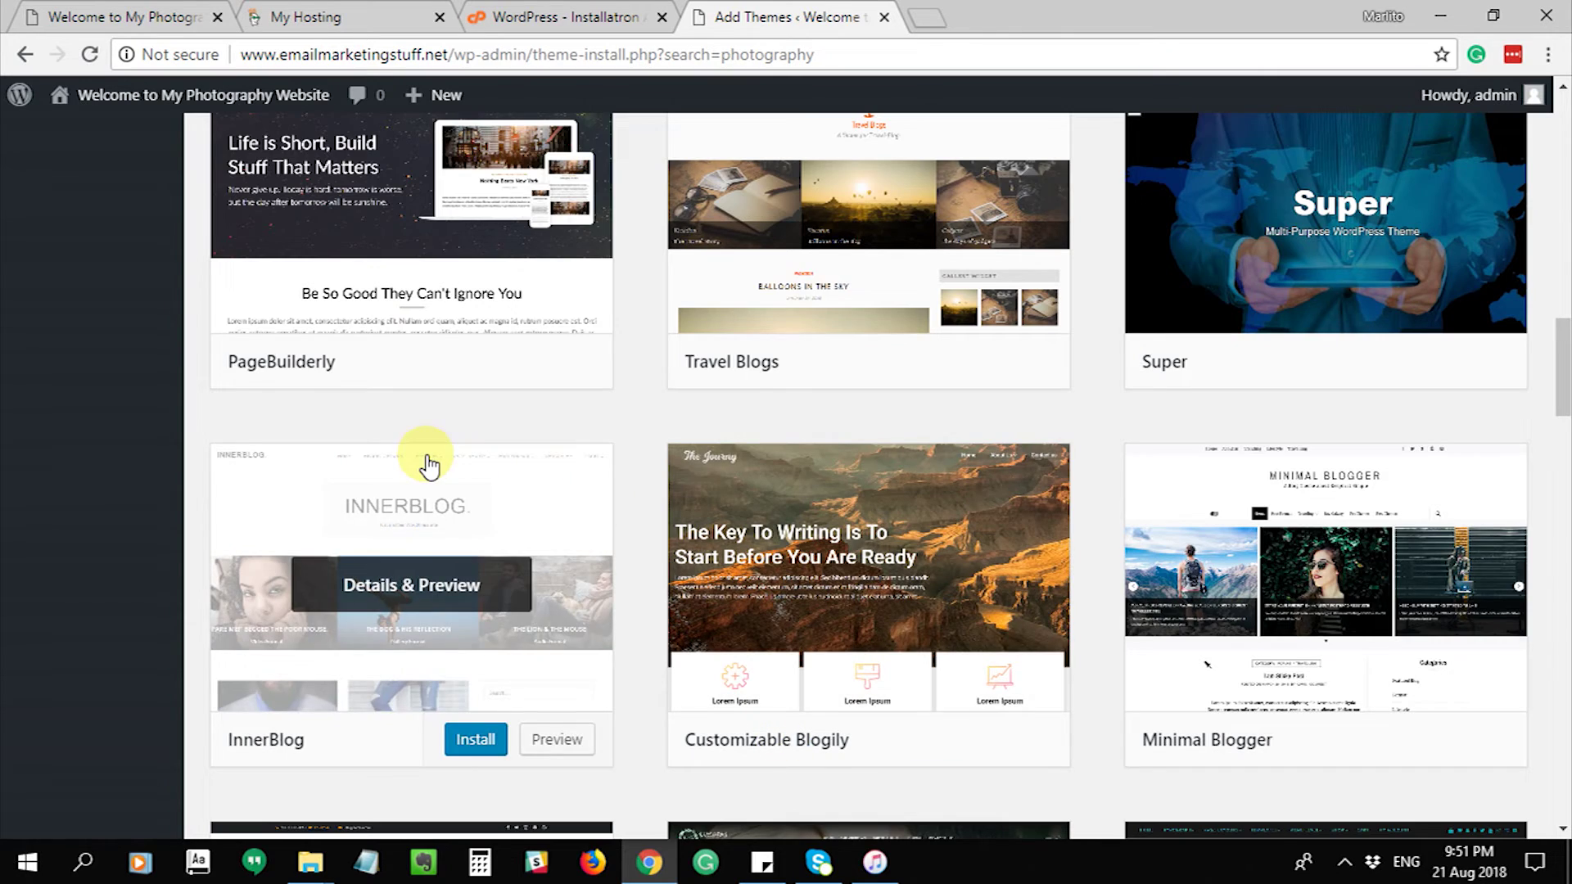
pyautogui.scroll(-2, 424, 461)
pyautogui.scroll(-4, 426, 463)
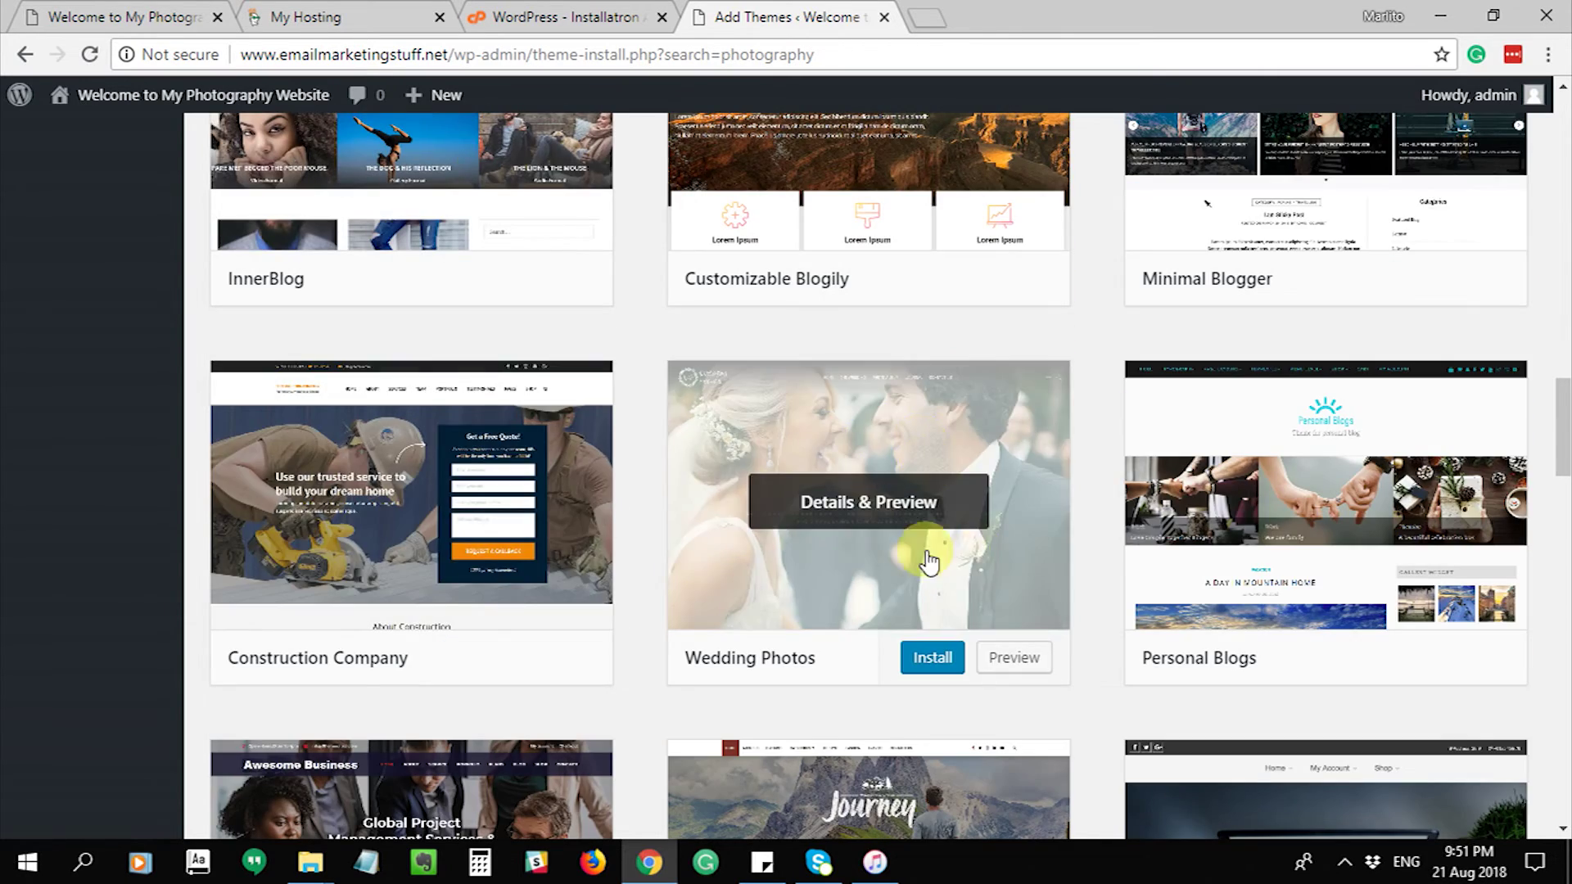
pyautogui.scroll(6, 688, 389)
pyautogui.scroll(14, 688, 389)
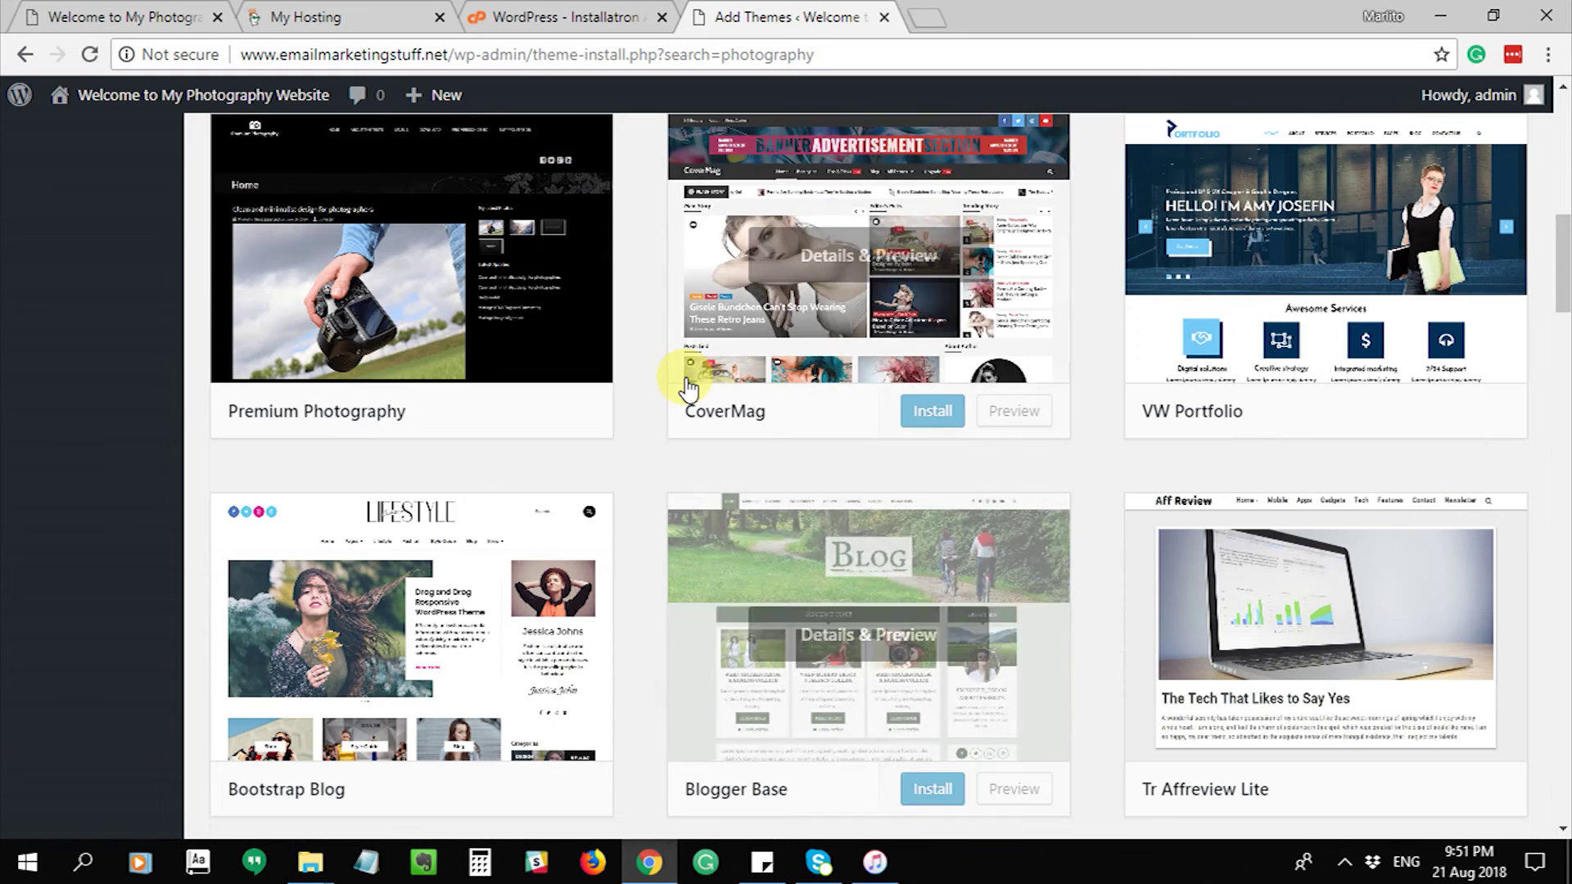
pyautogui.scroll(6, 688, 389)
pyautogui.scroll(-3, 687, 389)
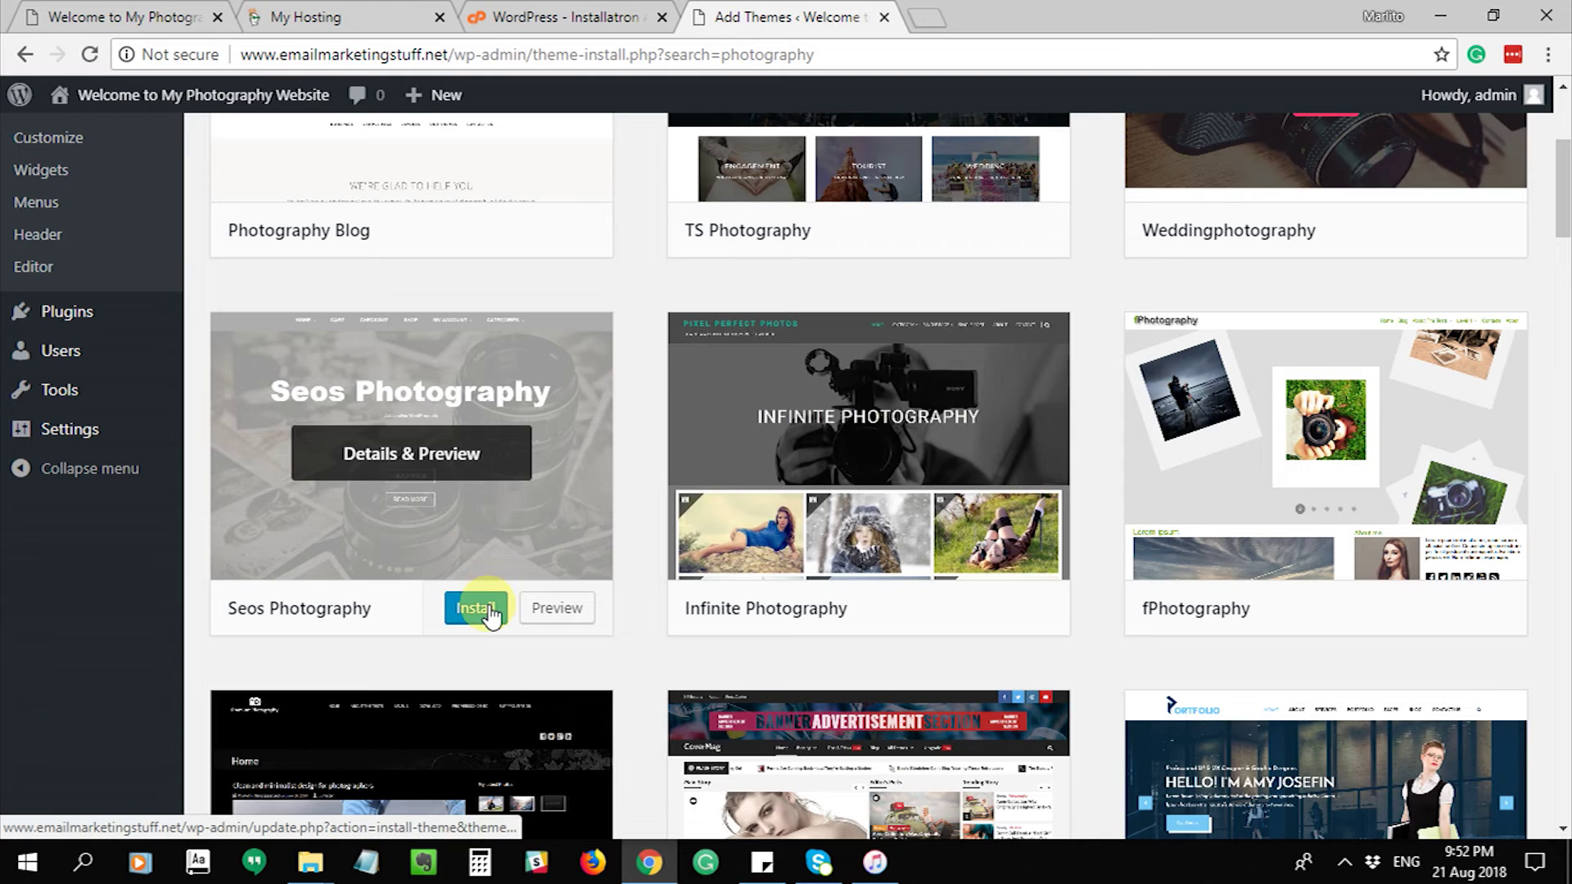
# - Preview, install and activate the Seos Photography theme
pyautogui.click(552, 610)
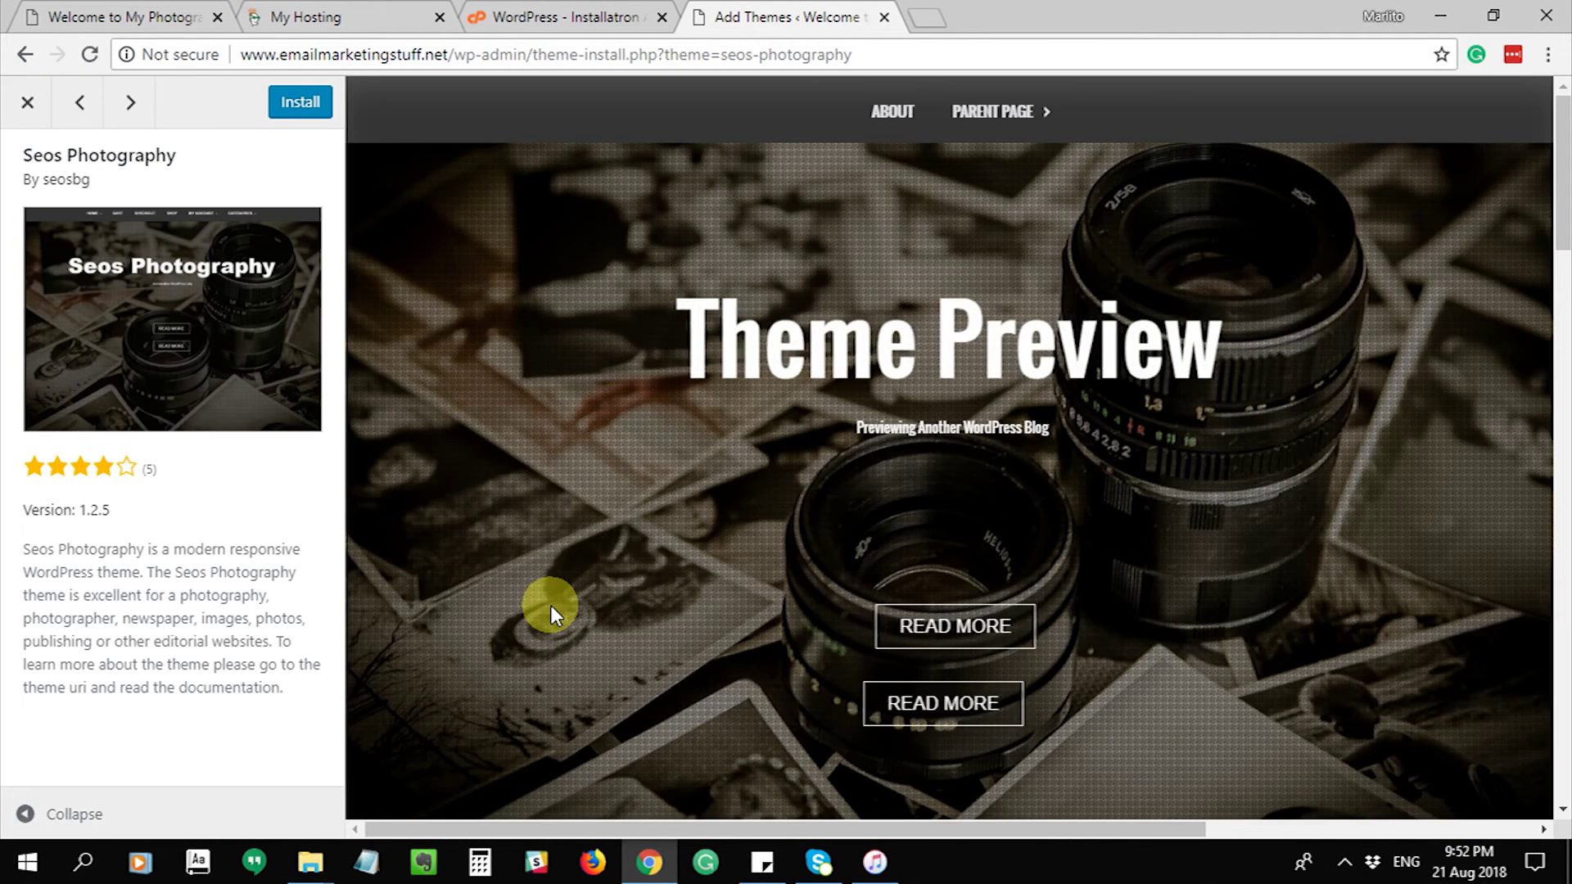
pyautogui.scroll(-8, 667, 373)
pyautogui.scroll(-20, 670, 373)
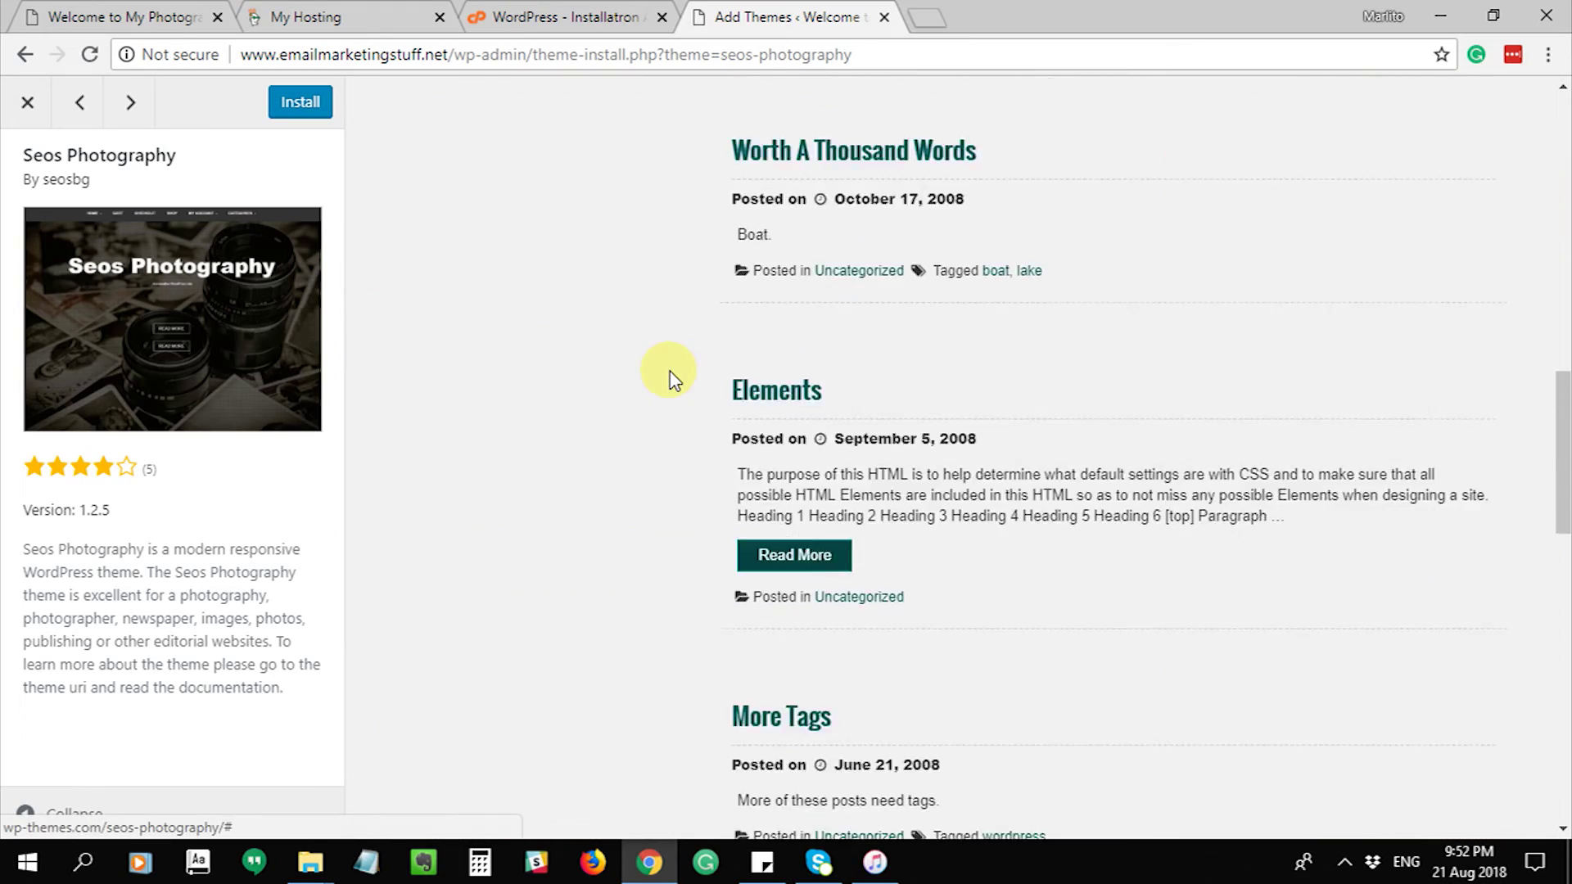
pyautogui.scroll(20, 667, 373)
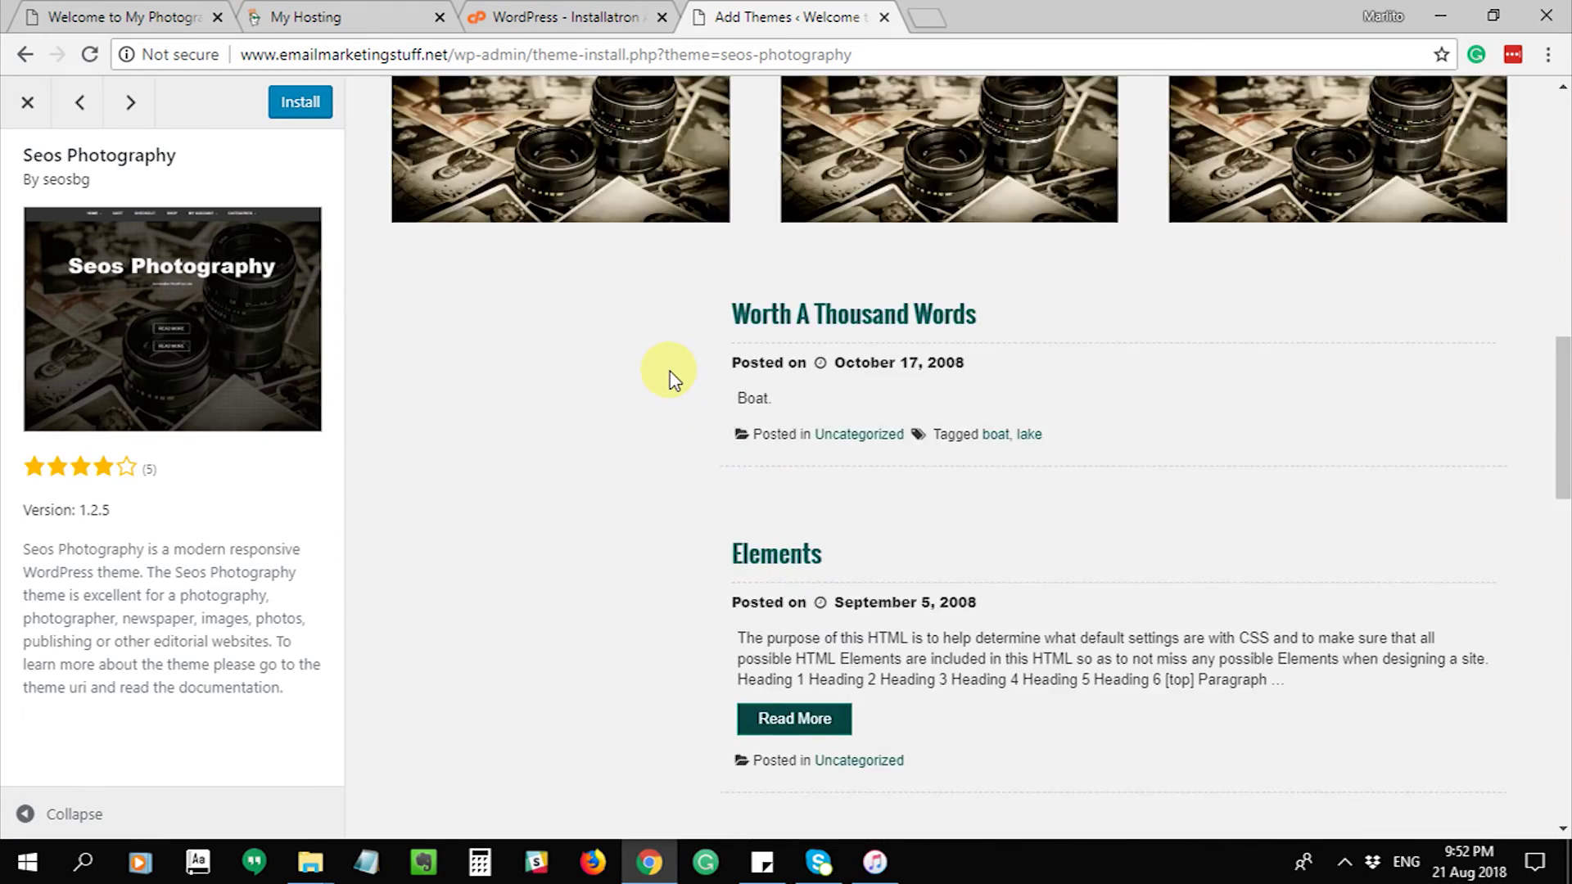
pyautogui.click(293, 104)
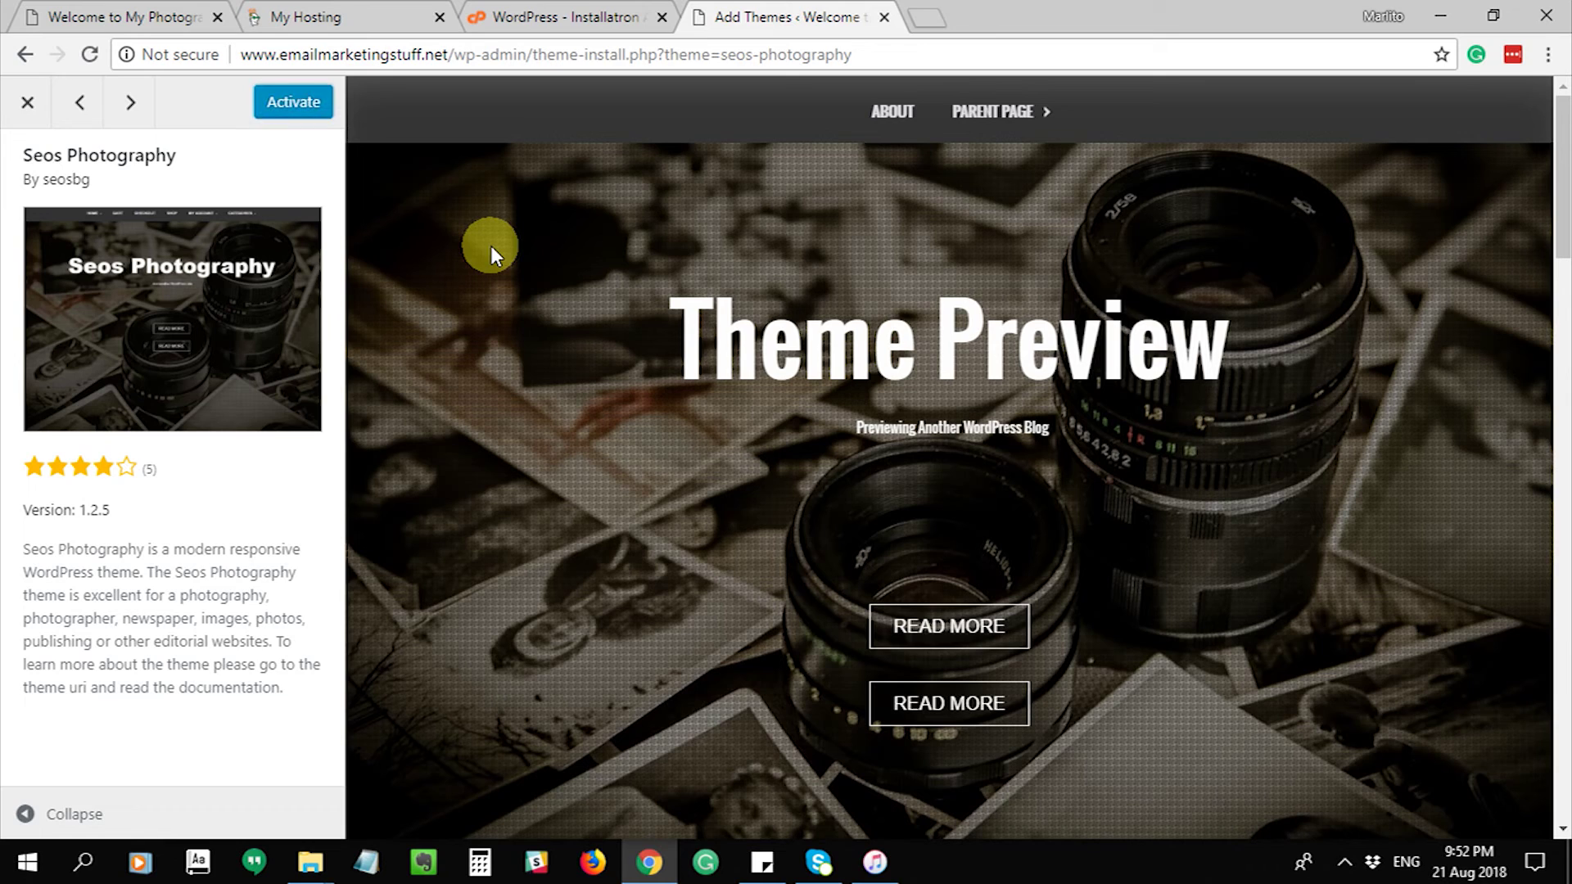
pyautogui.click(291, 105)
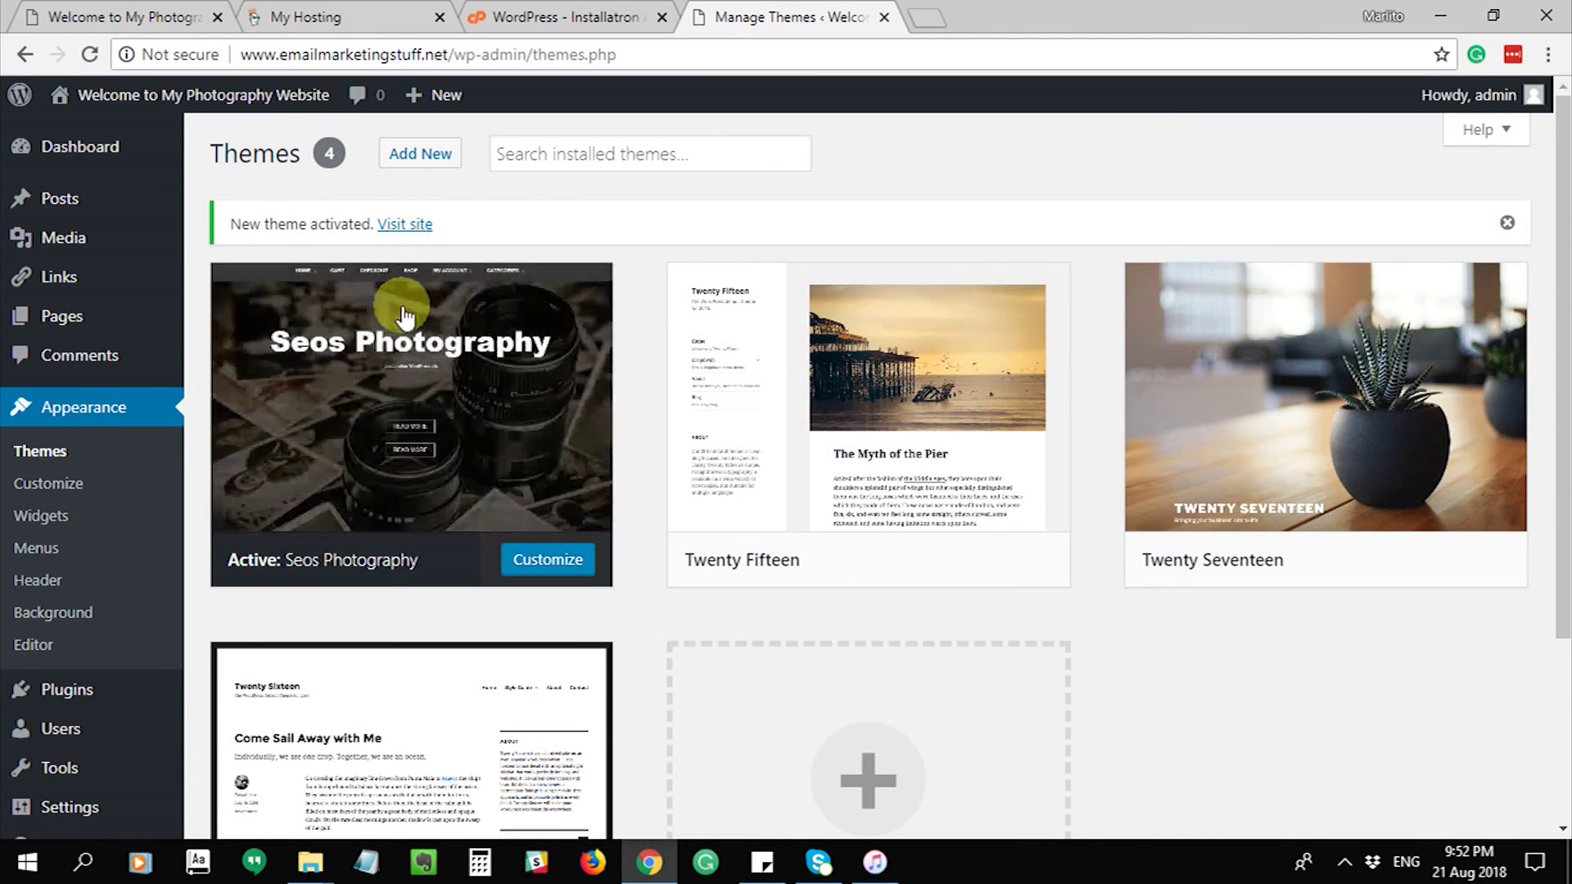
# - Look over the installed Themes list, then return to the site's front page tab
pyautogui.scroll(-3, 1220, 442)
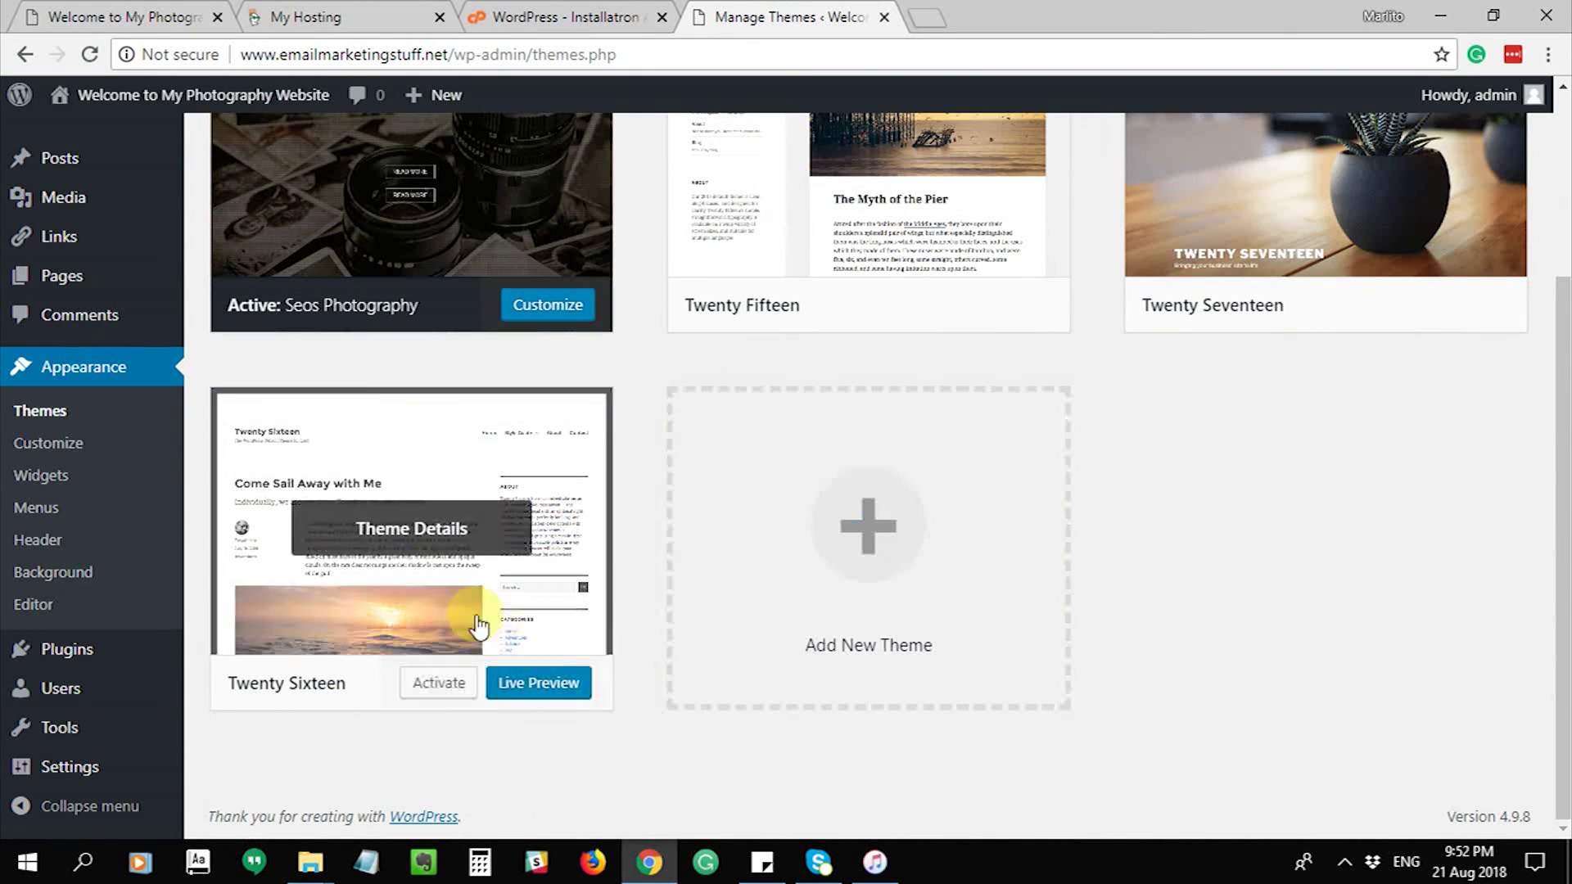
pyautogui.scroll(3, 467, 565)
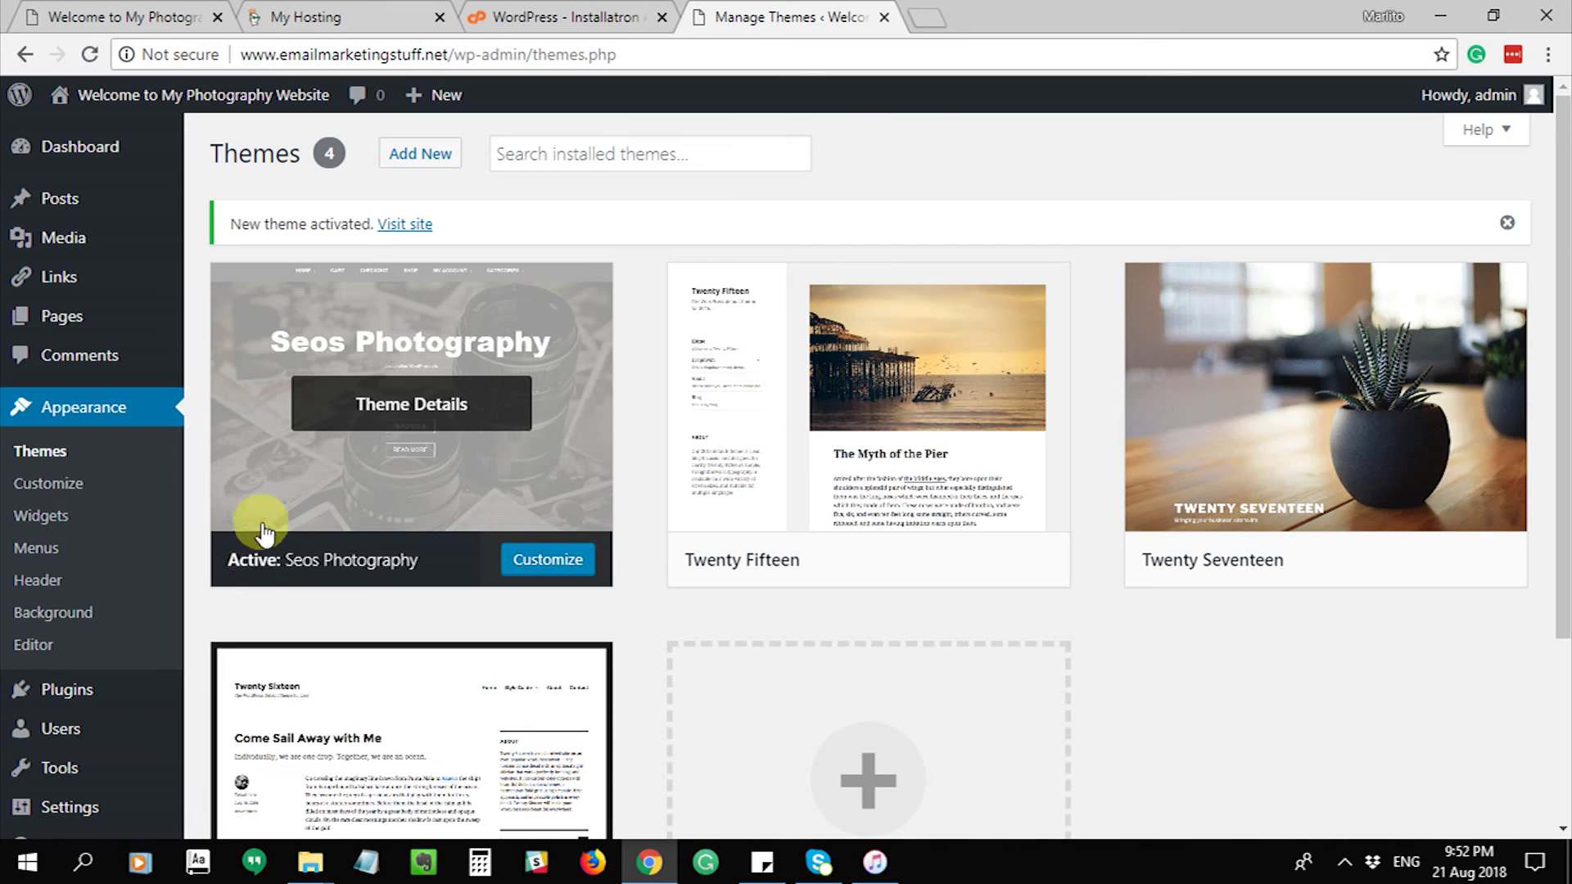
pyautogui.click(148, 17)
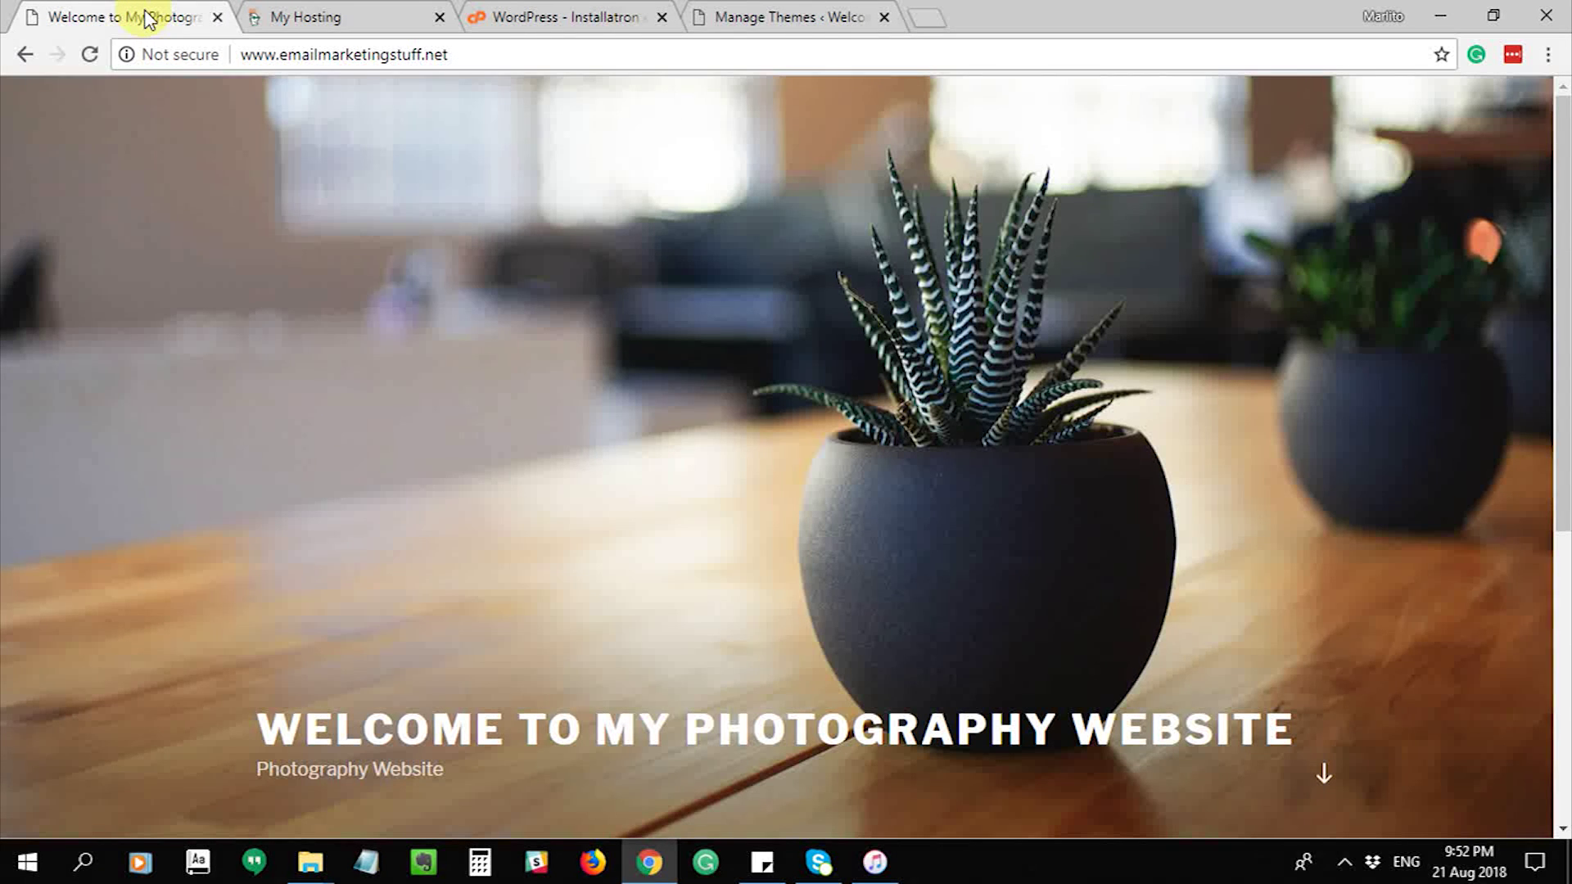
# - Reload the front page and scroll through it to confirm the Seos Photography camera header and widgets
pyautogui.click(92, 55)
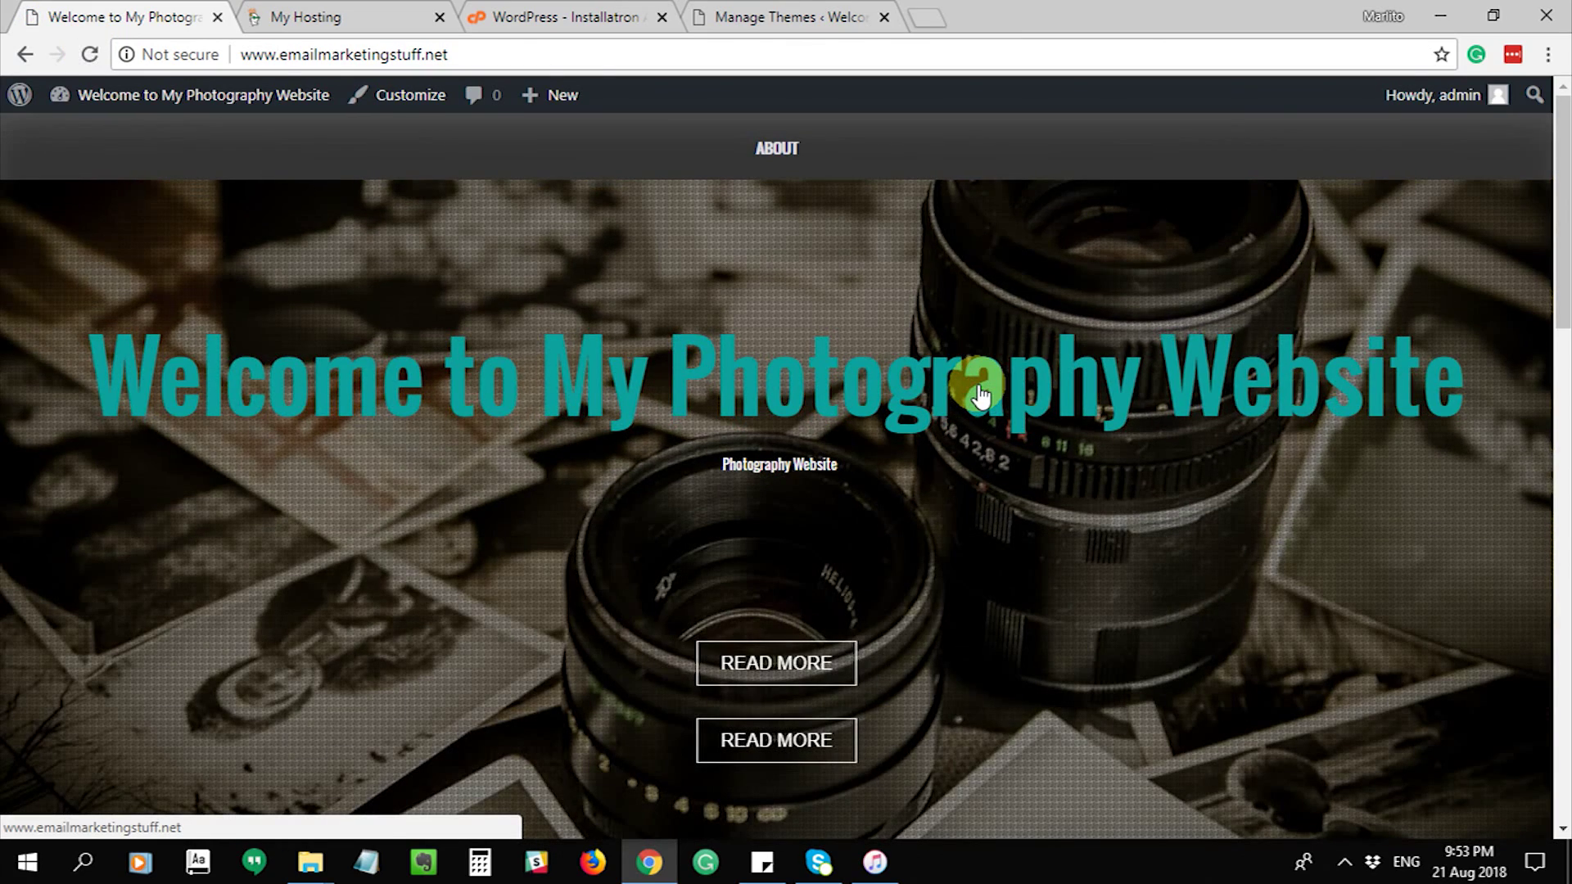
pyautogui.scroll(-15, 980, 393)
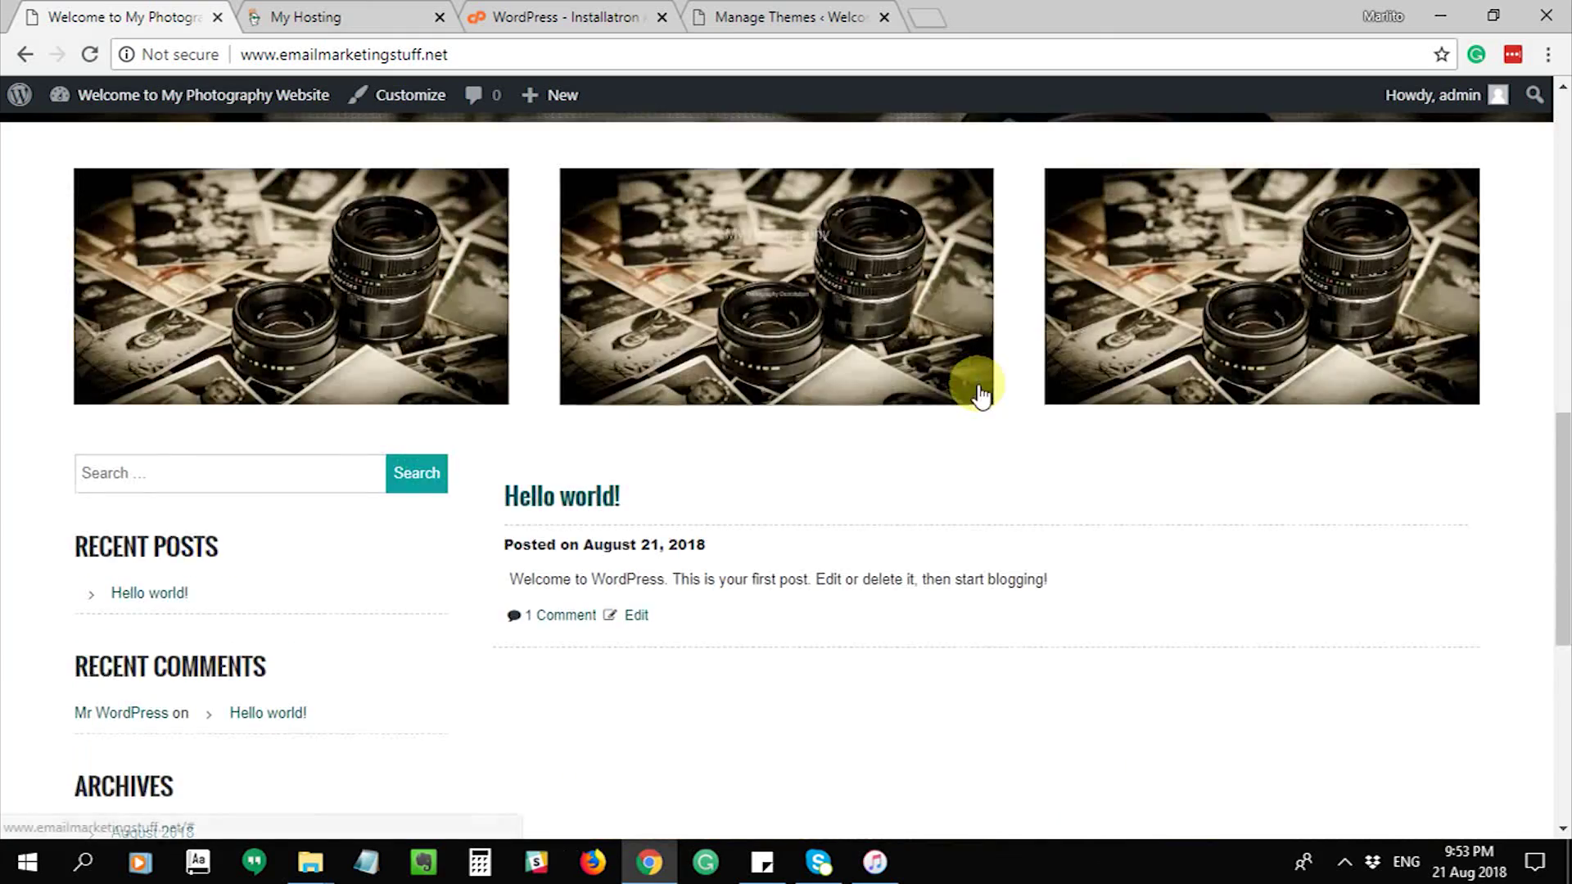
pyautogui.scroll(5, 753, 381)
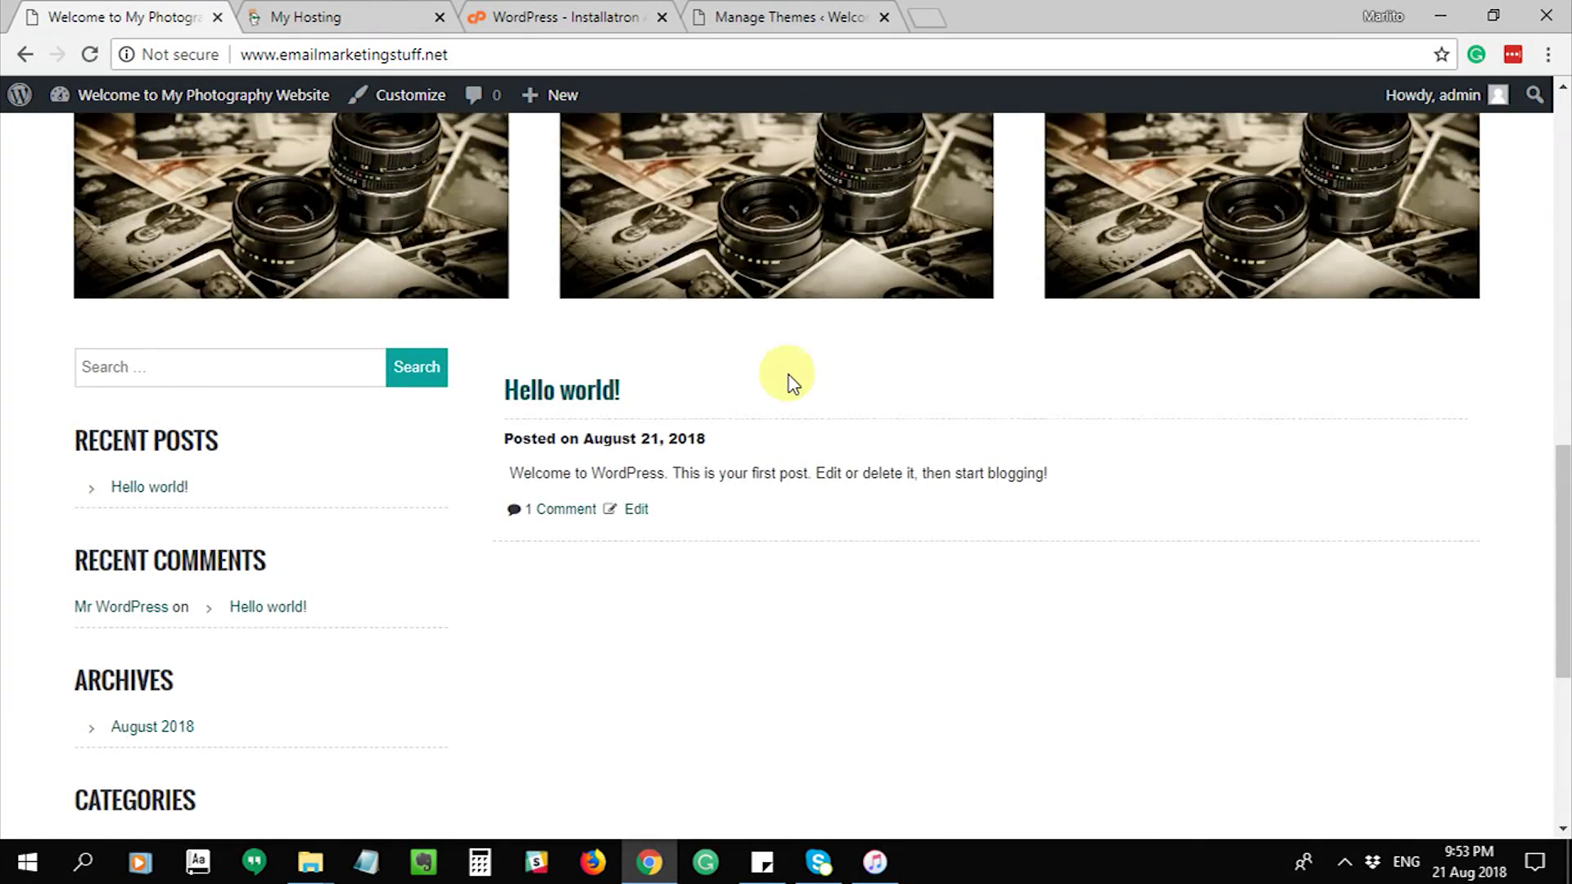
pyautogui.scroll(6, 769, 384)
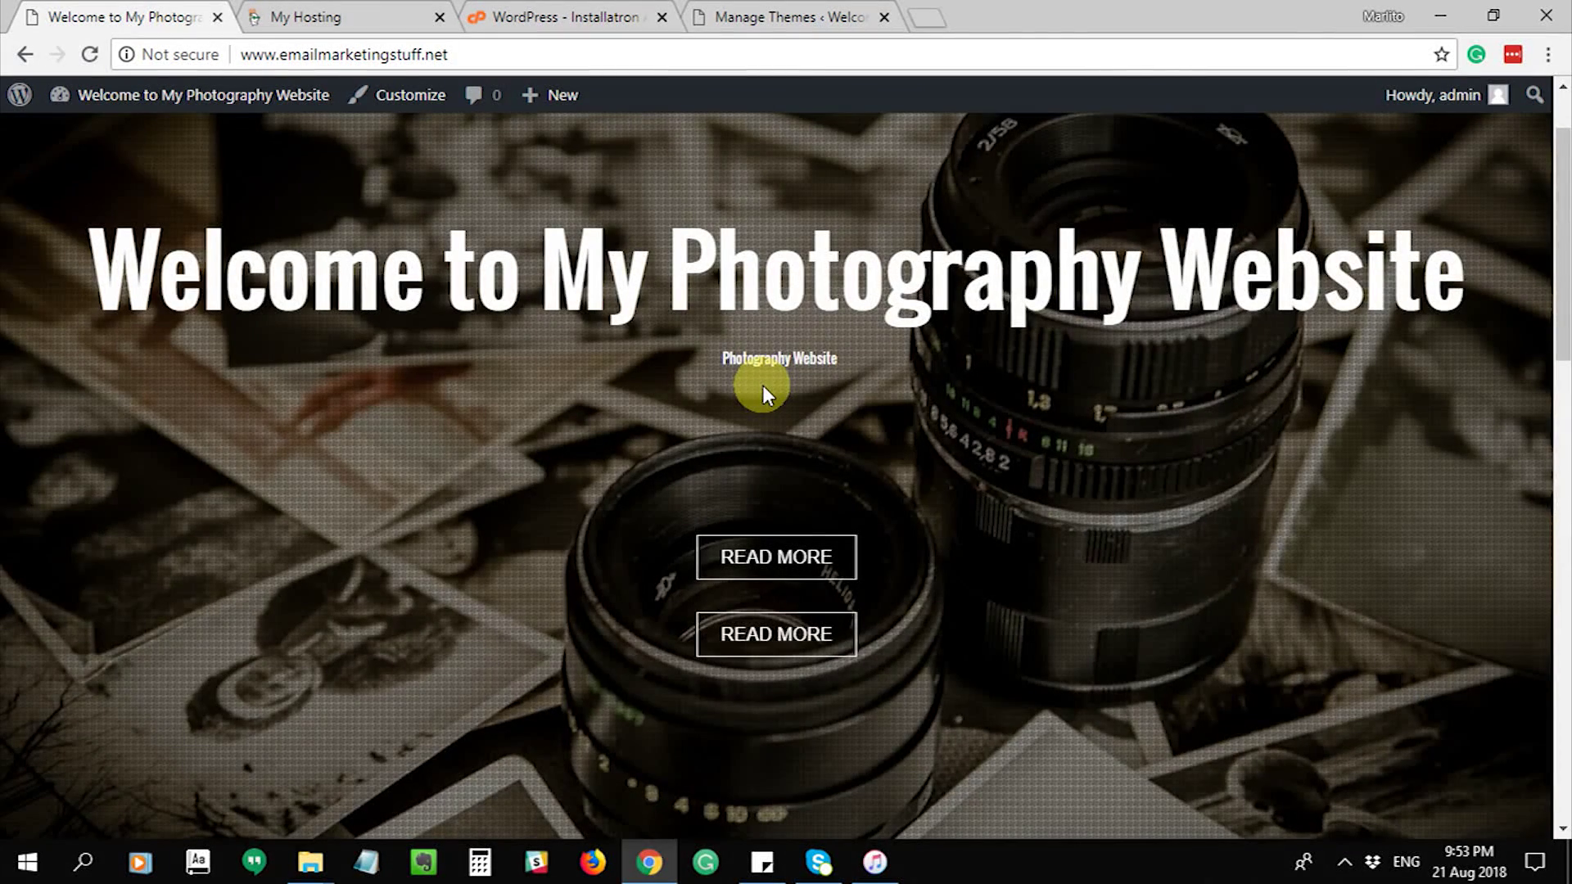